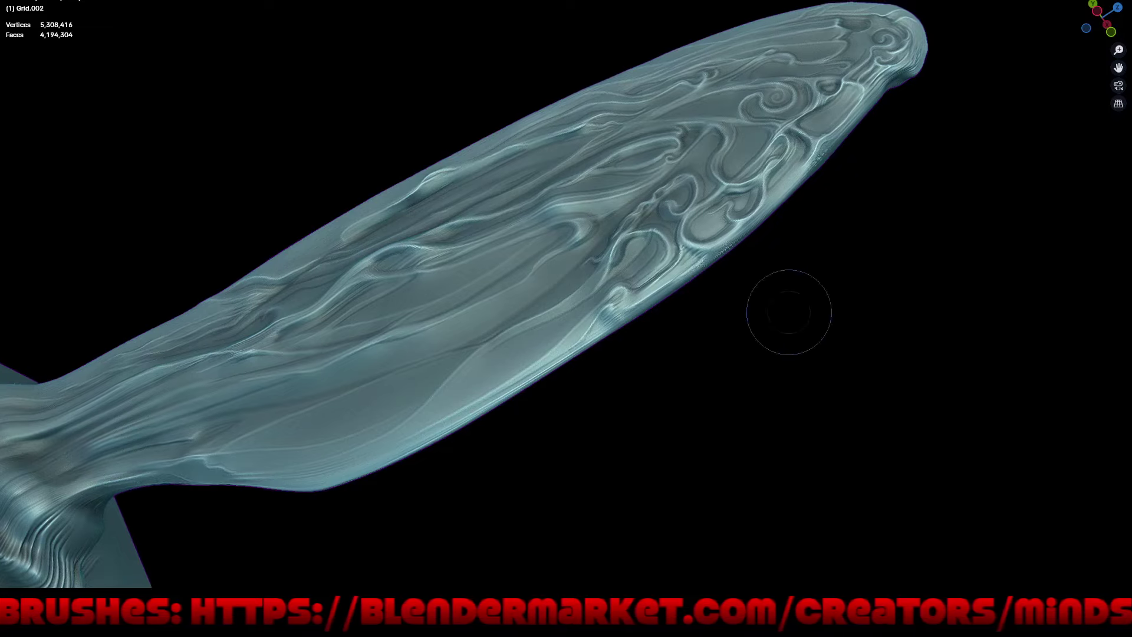
- Zoom and orbit to frame the wing's lower rim, with the base plate edge-on
{"action": "scroll", "coordinate": [788, 308], "scroll_direction": "up", "scroll_amount": 1}
{"action": "scroll", "coordinate": [745, 341], "scroll_direction": "up", "scroll_amount": 5}
{"action": "scroll", "coordinate": [752, 129], "scroll_direction": "up", "scroll_amount": 3}
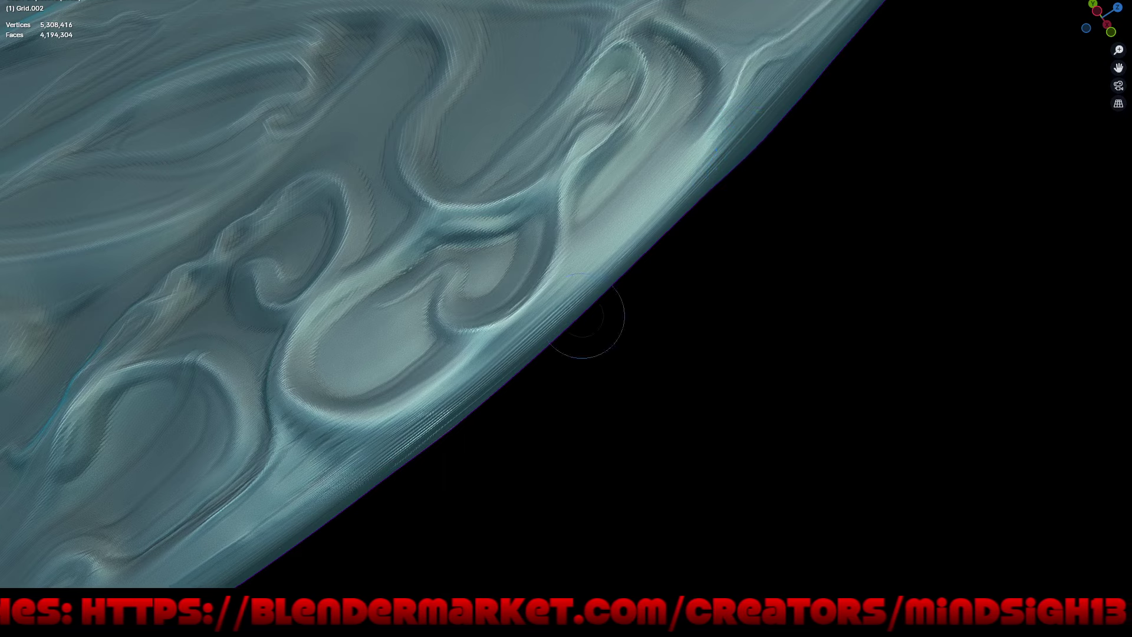
{"action": "scroll", "coordinate": [566, 318], "scroll_direction": "up", "scroll_amount": 1}
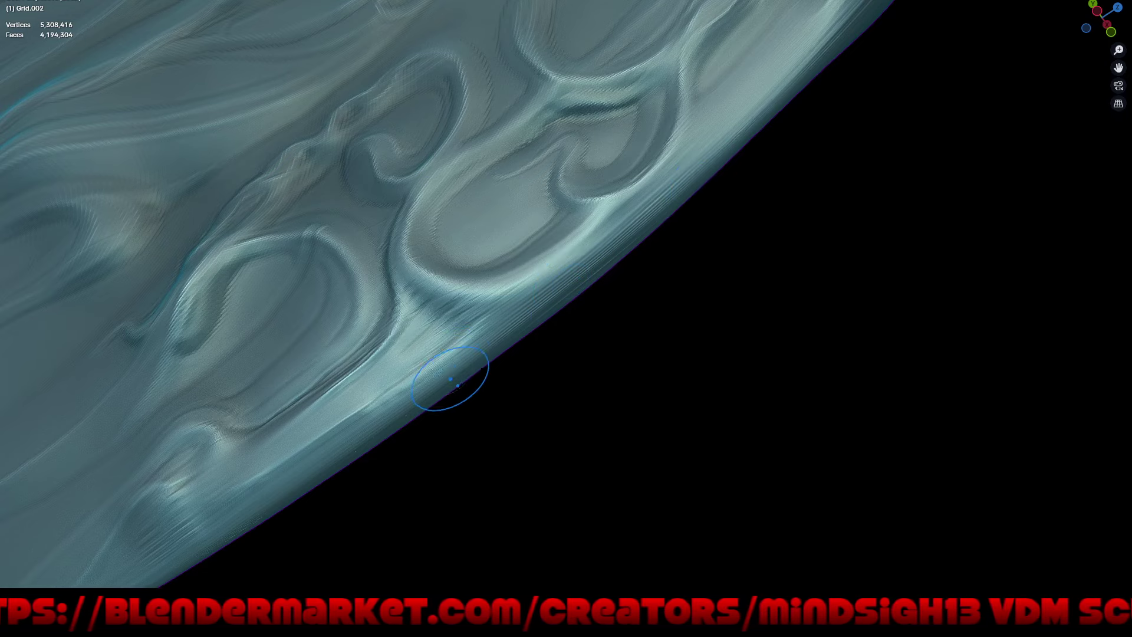
{"action": "mouse_move", "coordinate": [614, 245]}
{"action": "middle_mouse_down"}
{"action": "mouse_move", "coordinate": [578, 271]}
{"action": "mouse_move", "coordinate": [574, 363]}
{"action": "mouse_move", "coordinate": [651, 333]}
{"action": "mouse_move", "coordinate": [581, 303]}
{"action": "mouse_move", "coordinate": [599, 330]}
{"action": "mouse_move", "coordinate": [552, 283]}
{"action": "mouse_move", "coordinate": [786, 384]}
{"action": "mouse_move", "coordinate": [654, 379]}
{"action": "middle_mouse_up"}
{"action": "scroll", "coordinate": [581, 303], "scroll_direction": "down", "scroll_amount": 3}
{"action": "scroll", "coordinate": [654, 379], "scroll_direction": "up", "scroll_amount": 1}
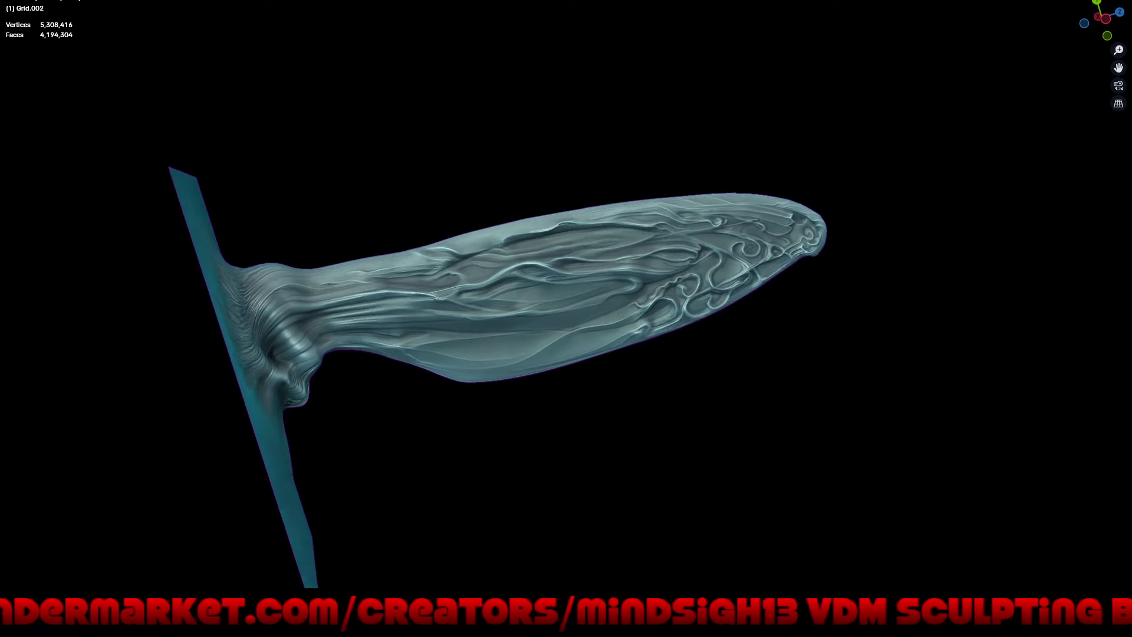
{"action": "scroll", "coordinate": [636, 379], "scroll_direction": "up", "scroll_amount": 1}
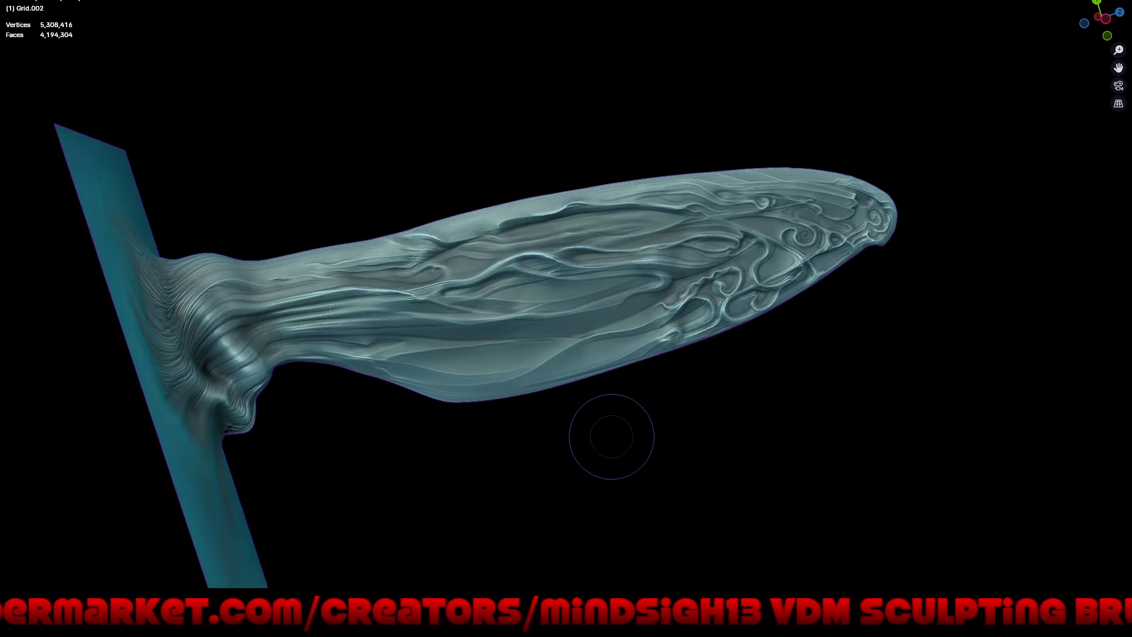
{"action": "middle_click_drag", "start_coordinate": [611, 434], "coordinate": [666, 436]}
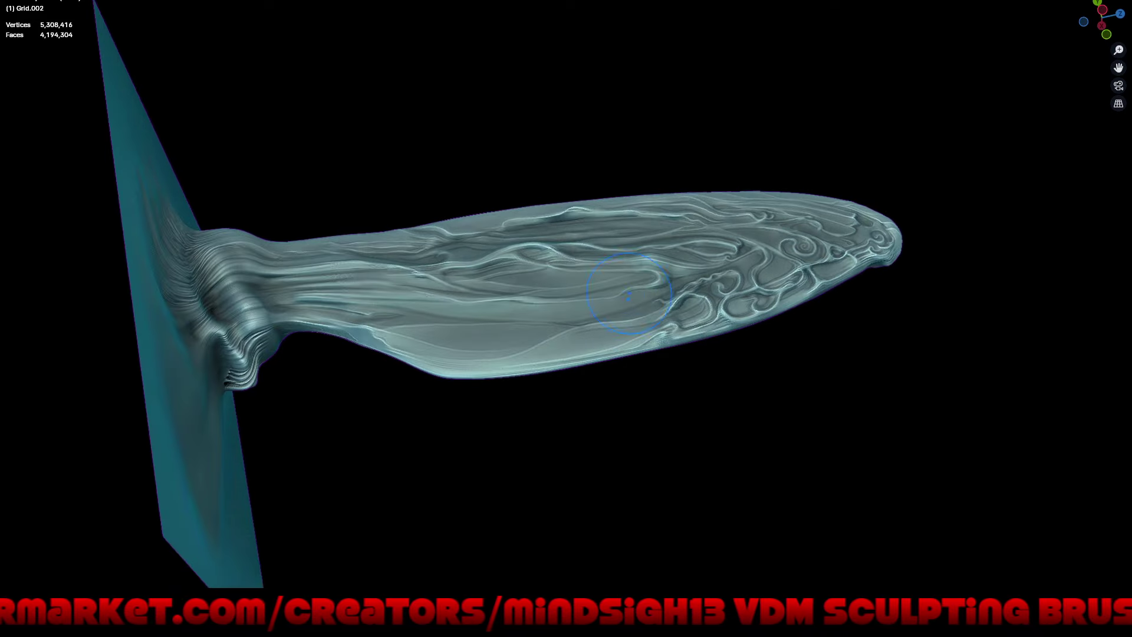
{"action": "scroll", "coordinate": [565, 318], "scroll_direction": "up", "scroll_amount": 2}
{"action": "scroll", "coordinate": [566, 319], "scroll_direction": "up", "scroll_amount": 3}
{"action": "scroll", "coordinate": [655, 239], "scroll_direction": "up", "scroll_amount": 2}
{"action": "scroll", "coordinate": [655, 240], "scroll_direction": "up", "scroll_amount": 1}
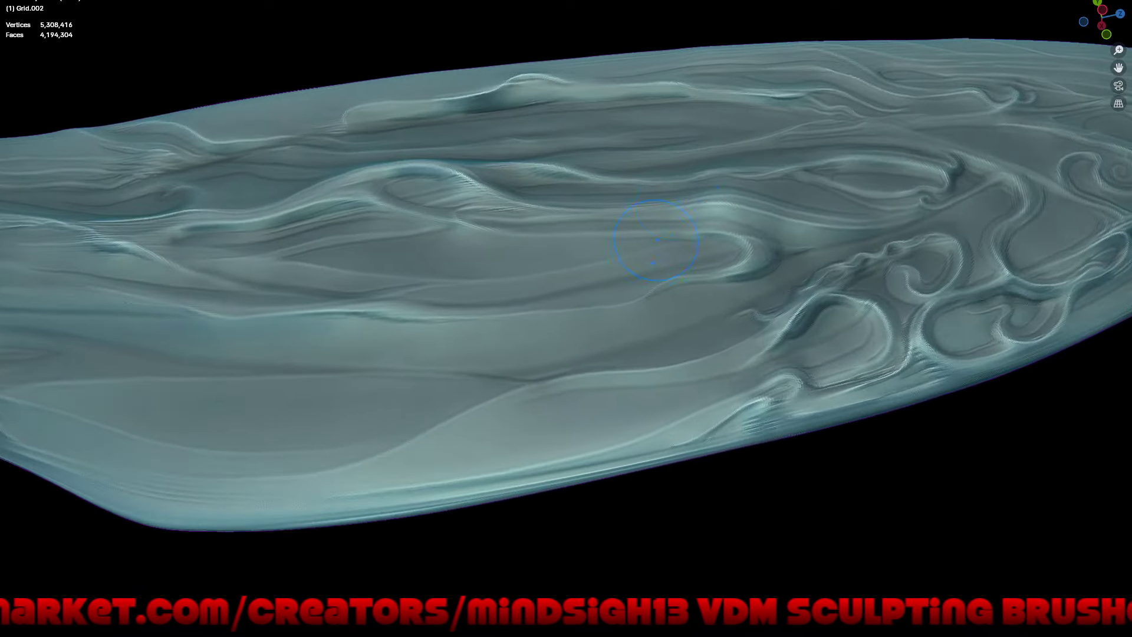
{"action": "scroll", "coordinate": [617, 318], "scroll_direction": "down", "scroll_amount": 2}
{"action": "scroll", "coordinate": [616, 318], "scroll_direction": "down", "scroll_amount": 2}
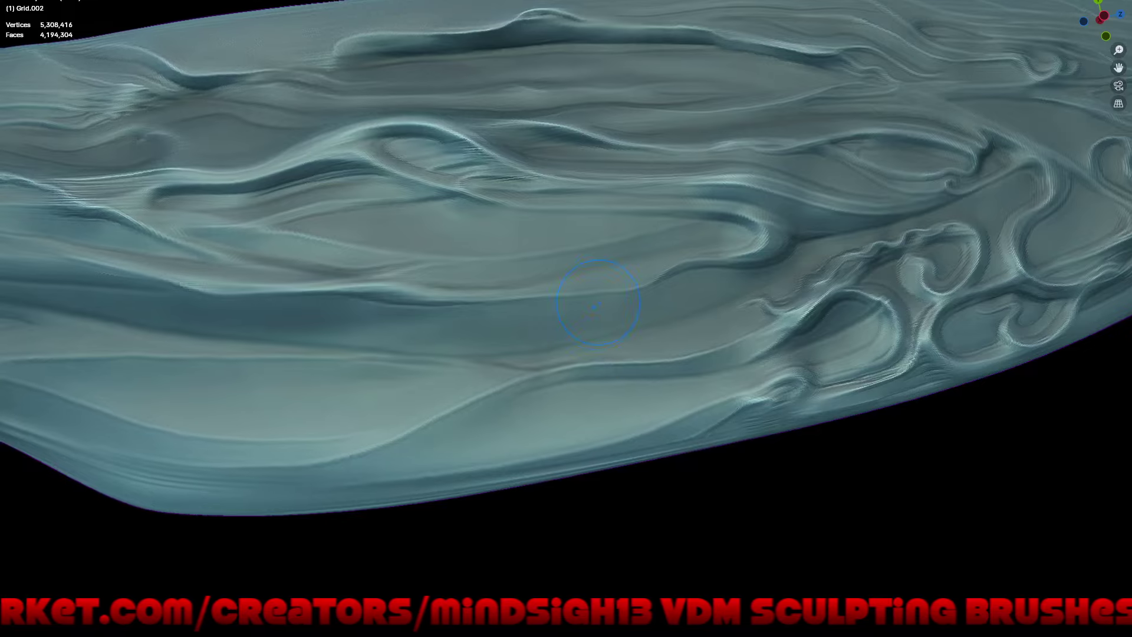
{"action": "scroll", "coordinate": [616, 318], "scroll_direction": "down", "scroll_amount": 2}
{"action": "middle_click_drag", "start_coordinate": [682, 354], "coordinate": [633, 336]}
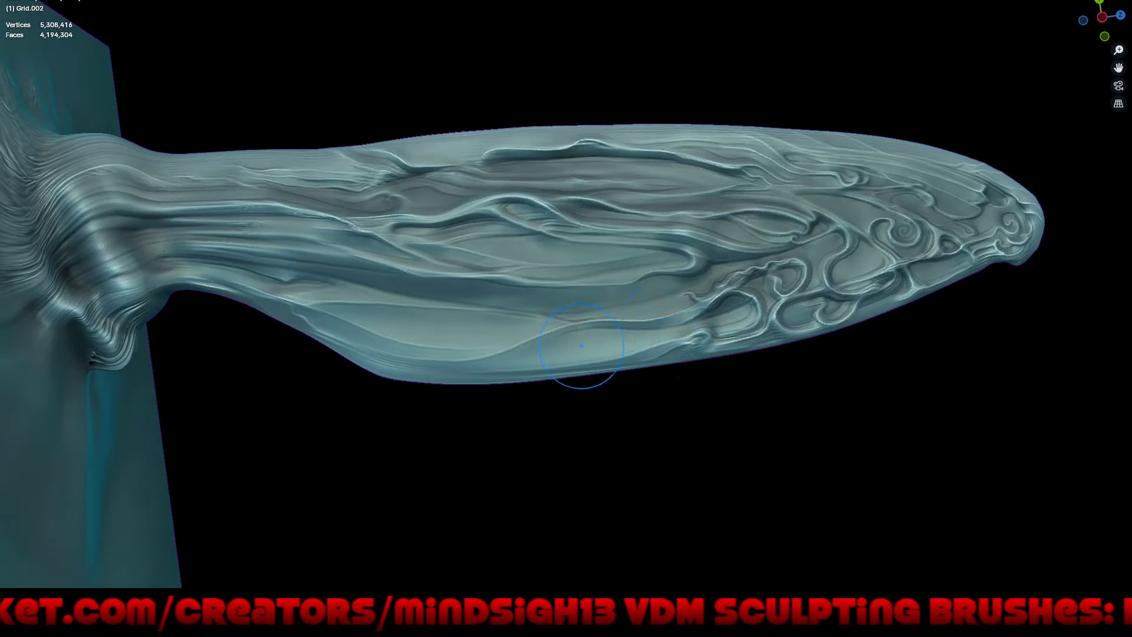
{"action": "scroll", "coordinate": [632, 336], "scroll_direction": "up", "scroll_amount": 1}
{"action": "scroll", "coordinate": [648, 312], "scroll_direction": "up", "scroll_amount": 2}
{"action": "scroll", "coordinate": [672, 277], "scroll_direction": "up", "scroll_amount": 1}
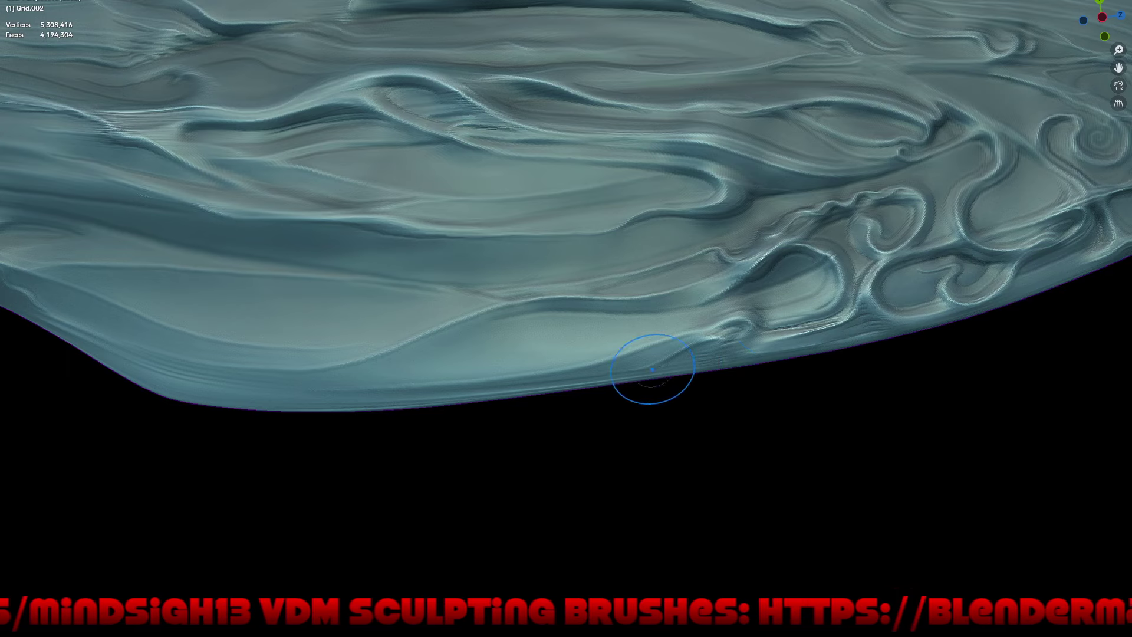
- Sculpt a small rounded bump into the lower rim just below the curled scrolls
{"action": "middle_click_drag", "start_coordinate": [652, 379], "coordinate": [746, 380]}
{"action": "scroll", "coordinate": [733, 323], "scroll_direction": "up", "scroll_amount": 3}
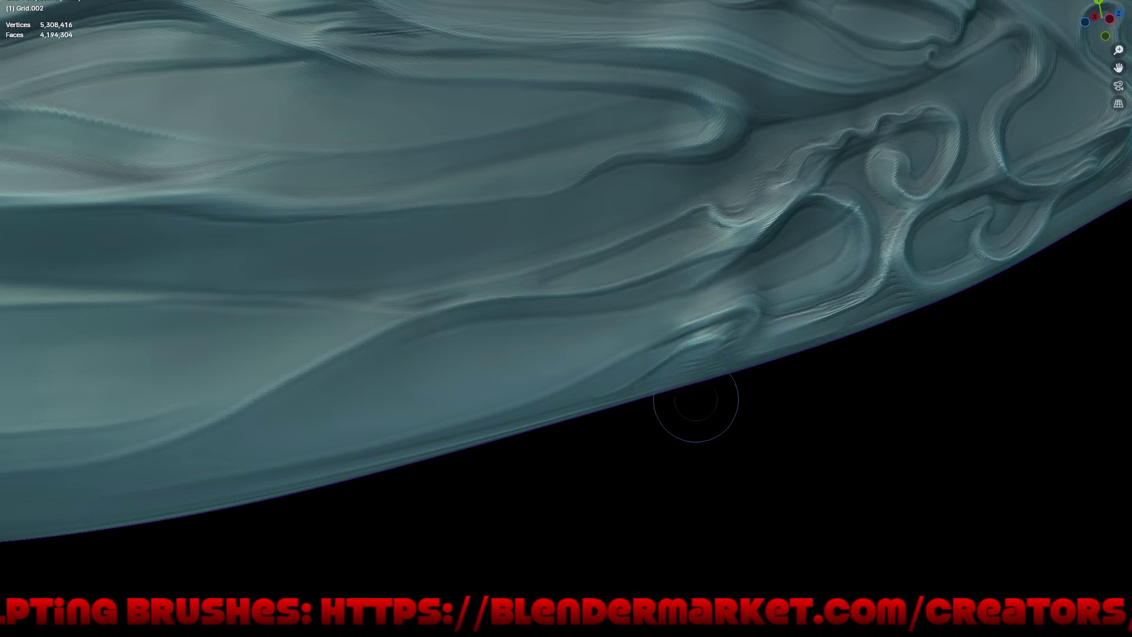
{"action": "middle_click_drag", "start_coordinate": [695, 379], "coordinate": [759, 327]}
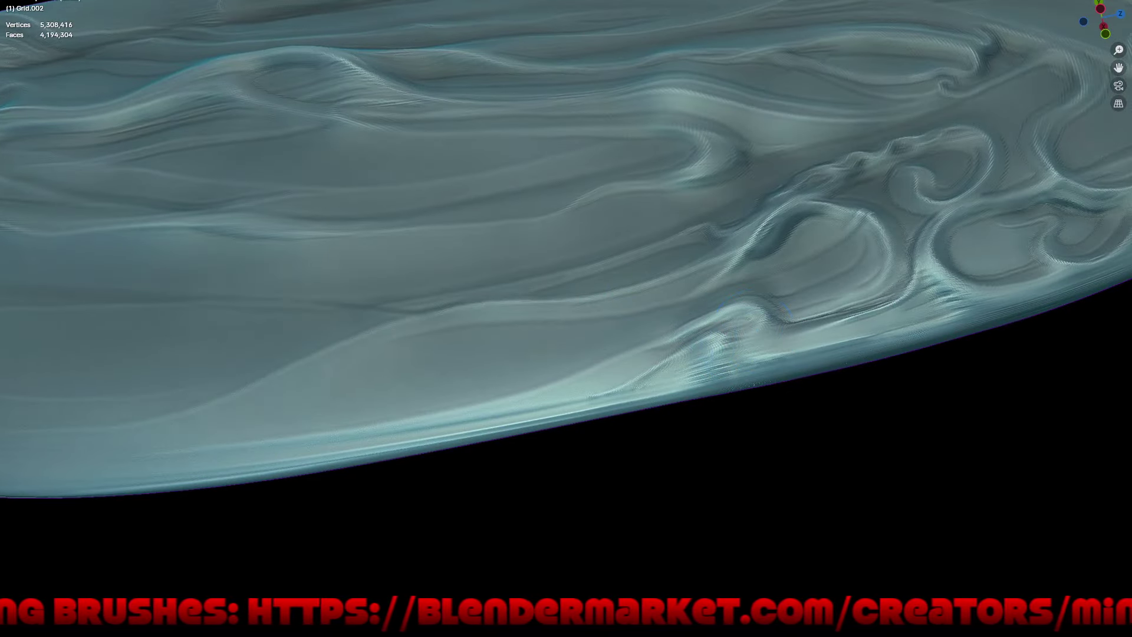
{"action": "mouse_move", "coordinate": [779, 341]}
{"action": "left_mouse_down"}
{"action": "mouse_move", "coordinate": [740, 341]}
{"action": "mouse_move", "coordinate": [758, 374]}
{"action": "mouse_move", "coordinate": [763, 362]}
{"action": "mouse_move", "coordinate": [751, 361]}
{"action": "left_mouse_up"}
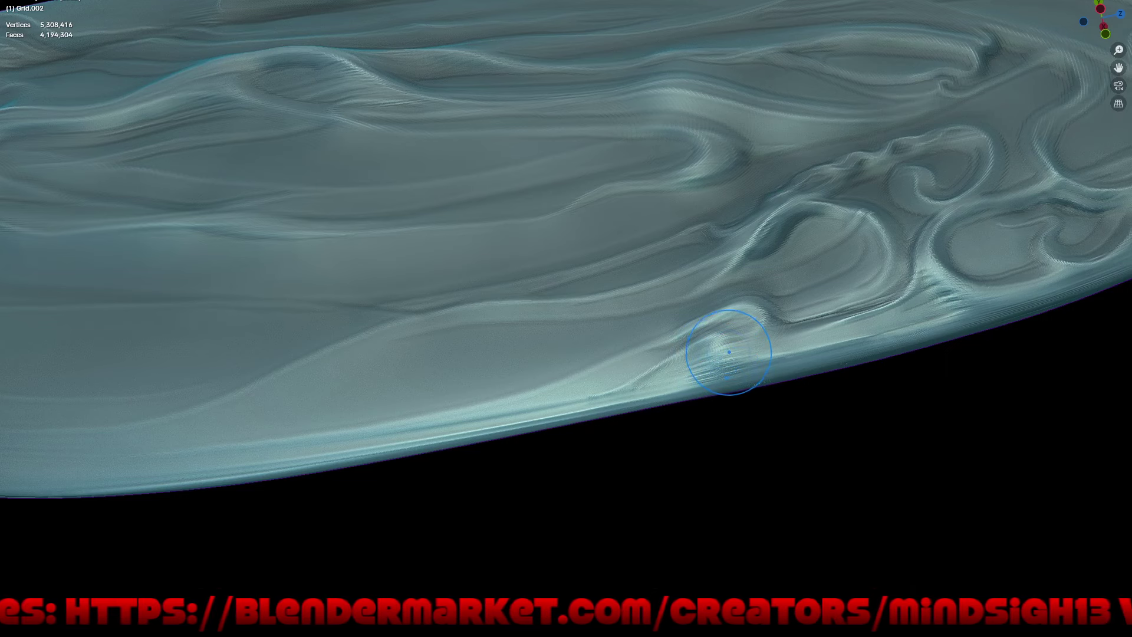
- Shrink the sculpt brush radius and close in on the wing's lower rim
{"action": "key", "text": "f"}
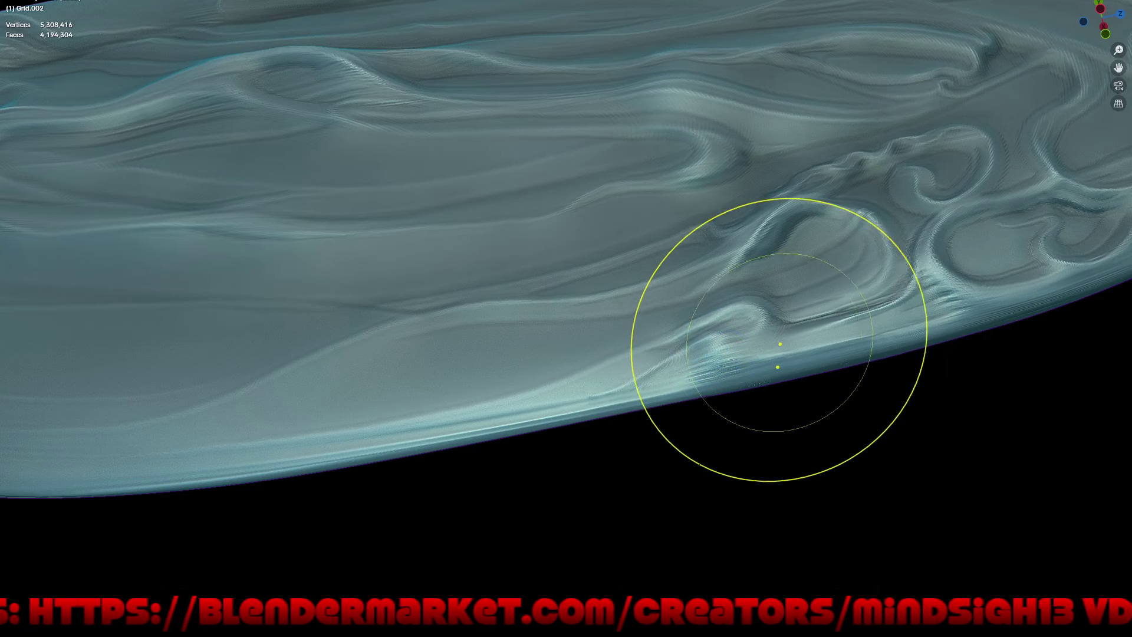
{"action": "key", "text": "Return"}
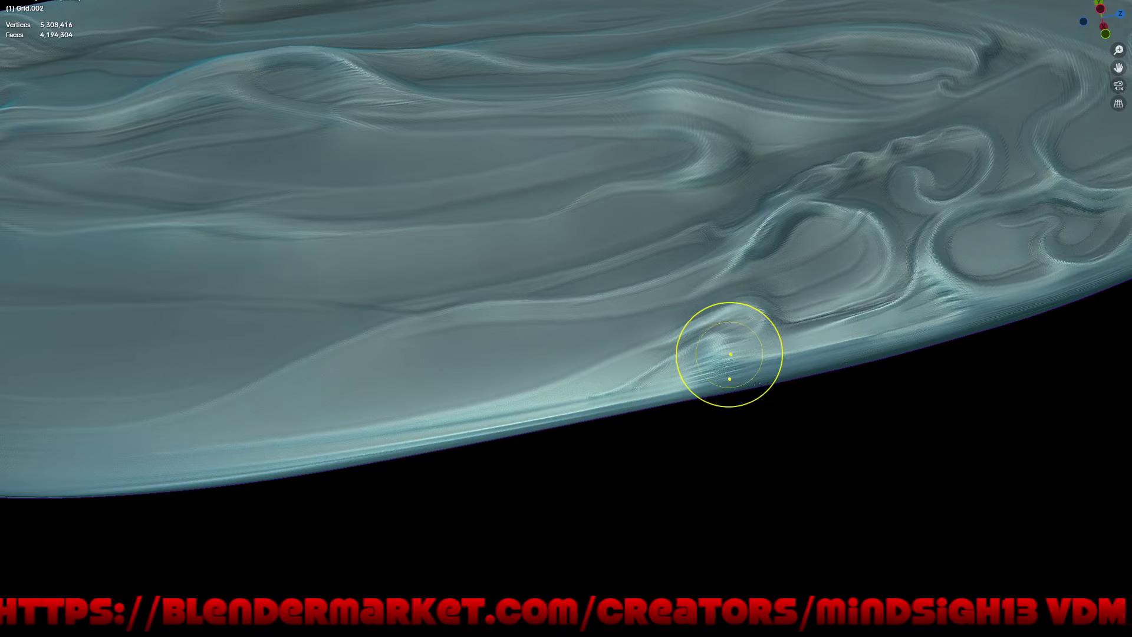
{"action": "mouse_move", "coordinate": [783, 396]}
{"action": "middle_mouse_down"}
{"action": "mouse_move", "coordinate": [649, 330]}
{"action": "mouse_move", "coordinate": [732, 368]}
{"action": "middle_mouse_up"}
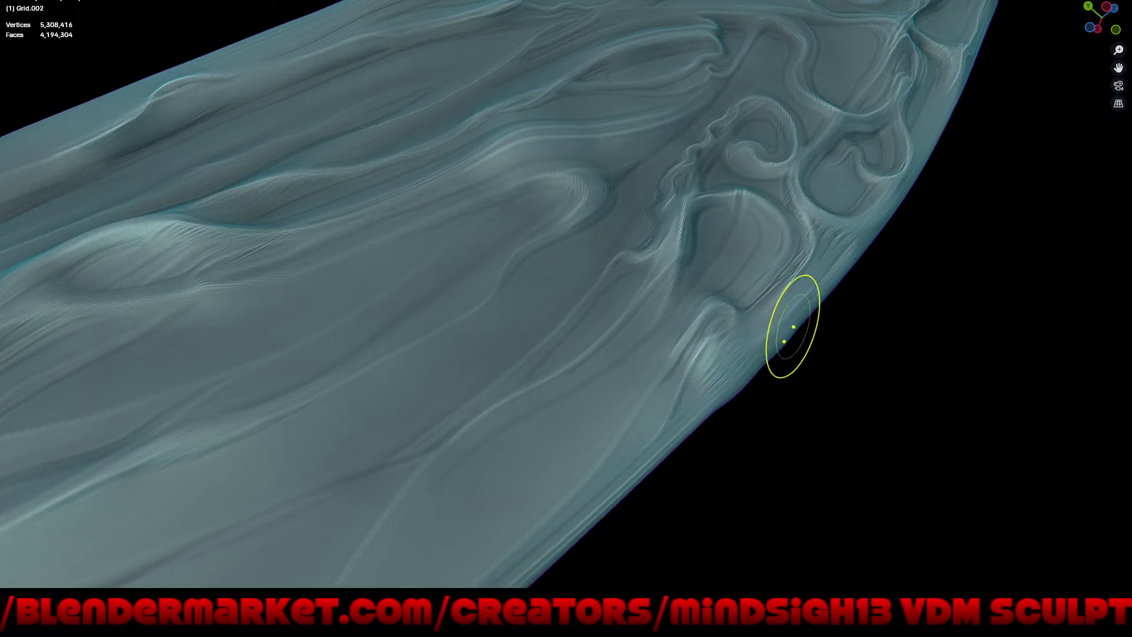
{"action": "scroll", "coordinate": [793, 330], "scroll_direction": "down", "scroll_amount": 4}
{"action": "scroll", "coordinate": [781, 495], "scroll_direction": "down", "scroll_amount": 3}
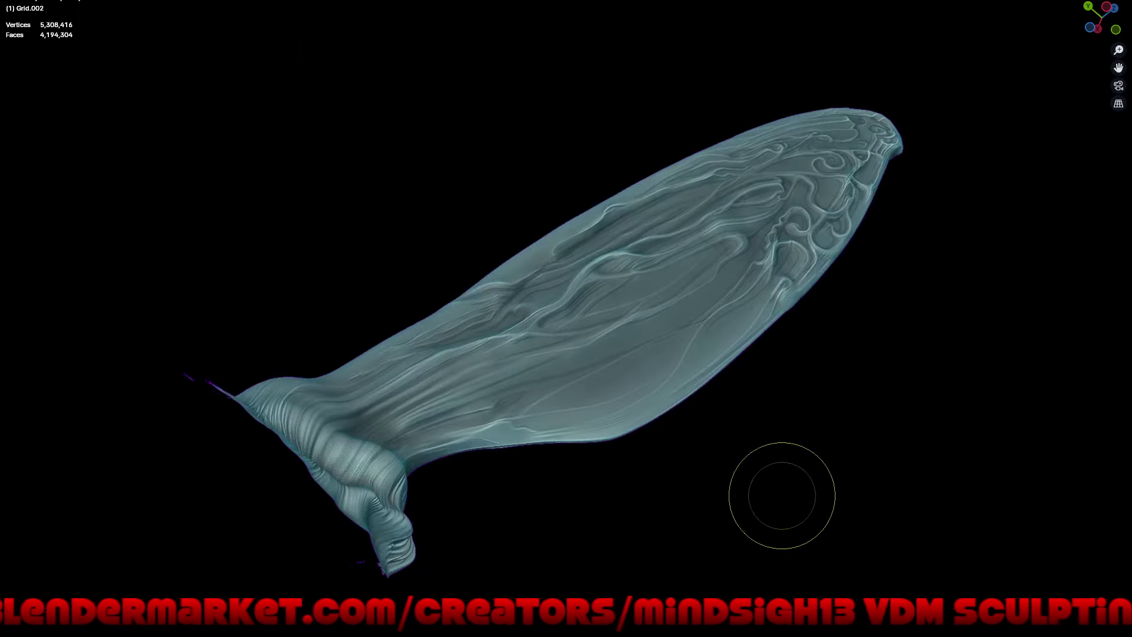
{"action": "middle_click_drag", "start_coordinate": [782, 495], "coordinate": [798, 417]}
{"action": "scroll", "coordinate": [798, 417], "scroll_direction": "up", "scroll_amount": 5}
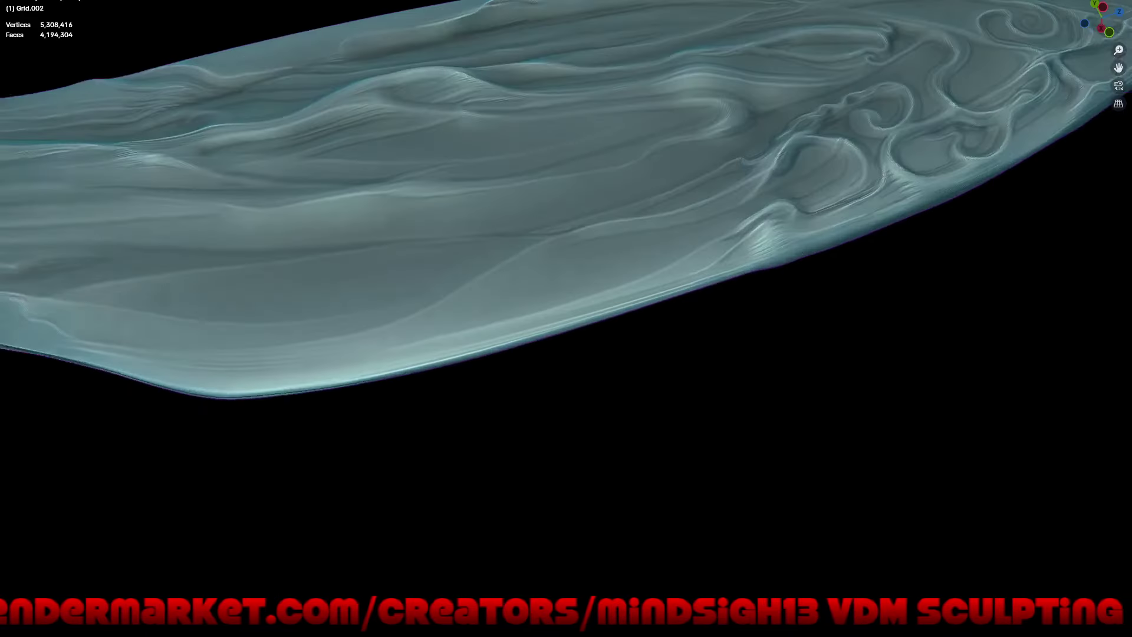
{"action": "scroll", "coordinate": [808, 194], "scroll_direction": "up", "scroll_amount": 3}
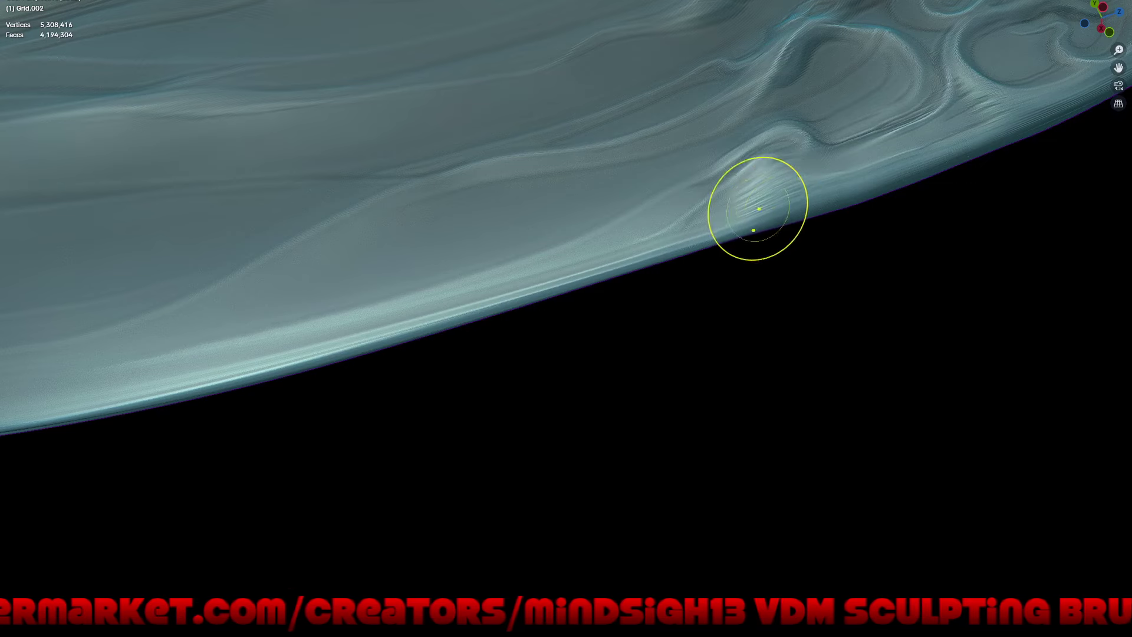
{"action": "middle_click_drag", "start_coordinate": [712, 306], "coordinate": [801, 359]}
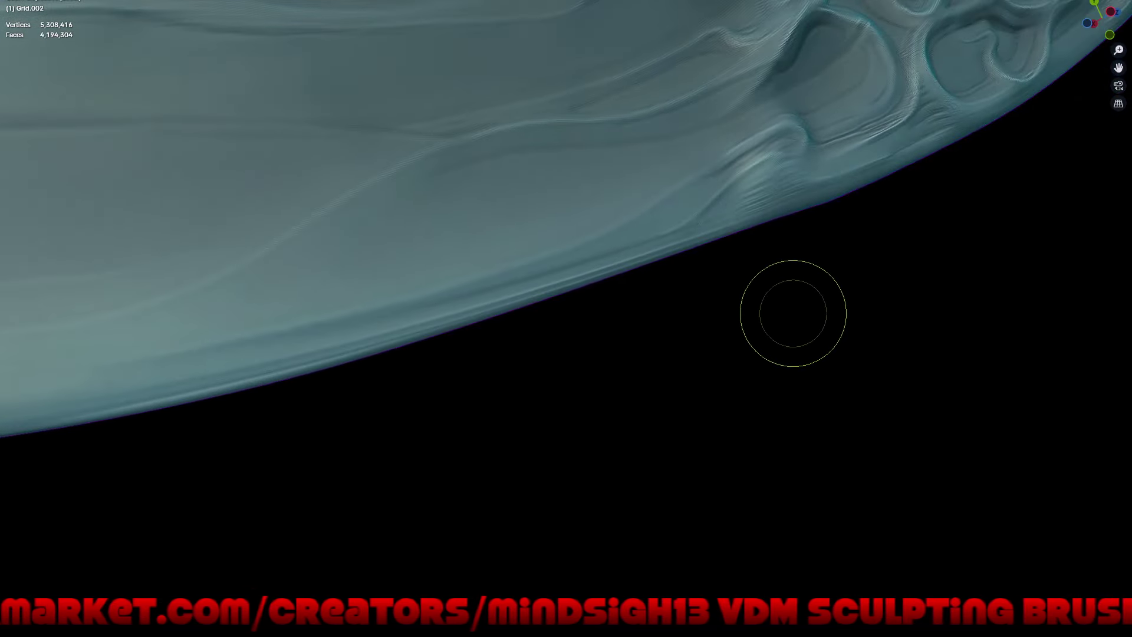
{"action": "scroll", "coordinate": [793, 312], "scroll_direction": "down", "scroll_amount": 2}
{"action": "scroll", "coordinate": [784, 330], "scroll_direction": "down", "scroll_amount": 2}
{"action": "scroll", "coordinate": [766, 347], "scroll_direction": "down", "scroll_amount": 1}
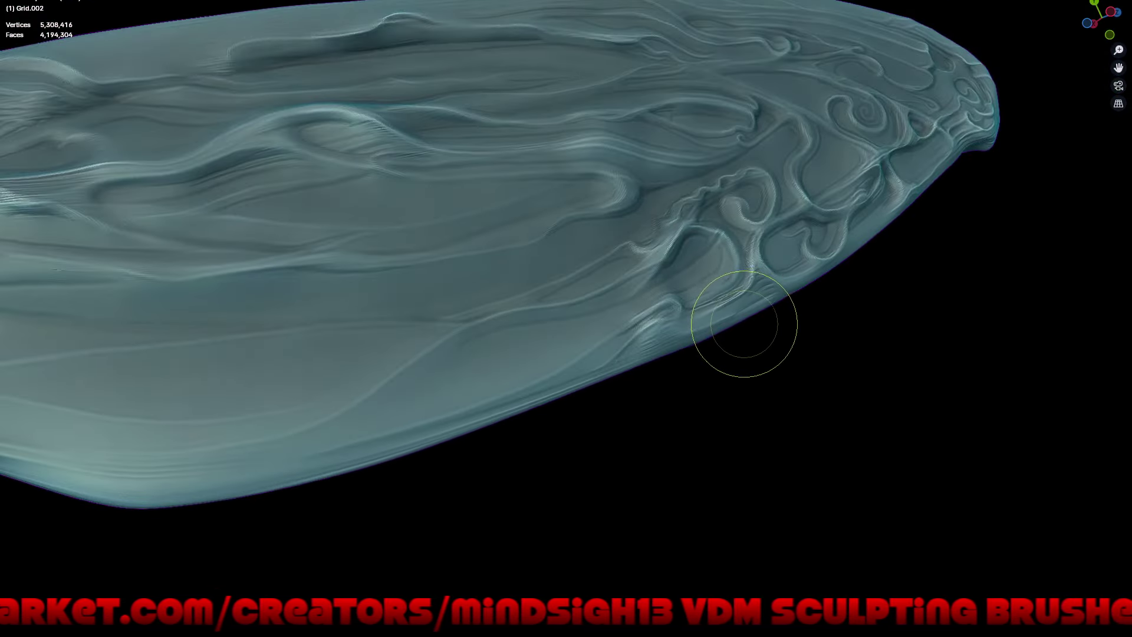
- Clear the mask from the wing sculpt using the Alt+A mask pie
{"action": "key", "text": "a"}
{"action": "left_click", "coordinate": [898, 315]}
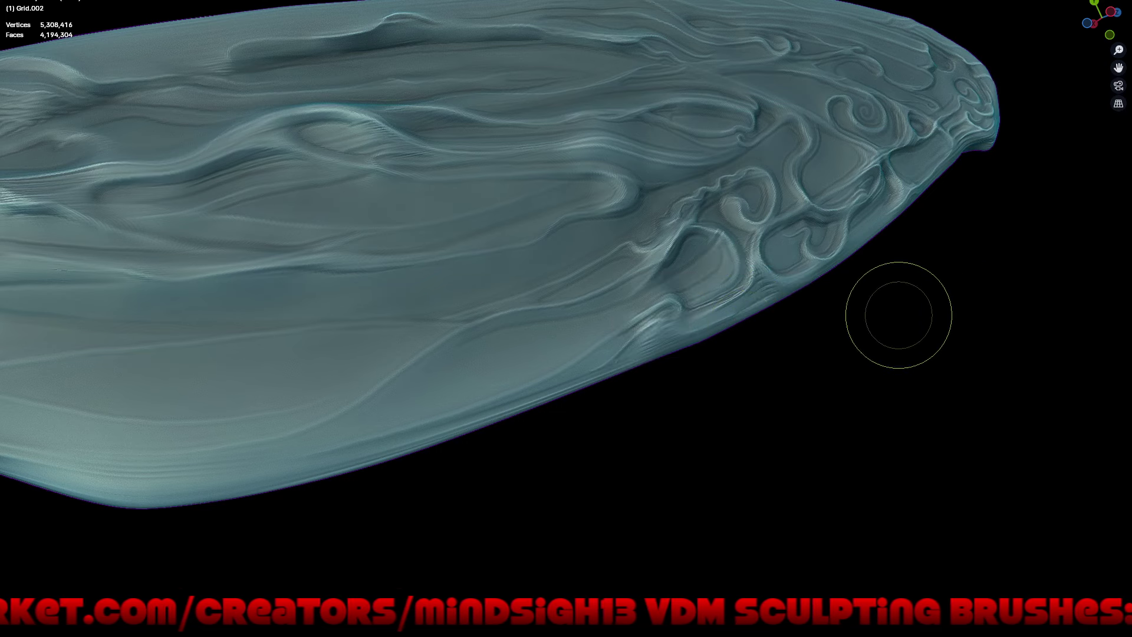
{"action": "right_click", "coordinate": [898, 315]}
{"action": "left_click", "coordinate": [895, 314]}
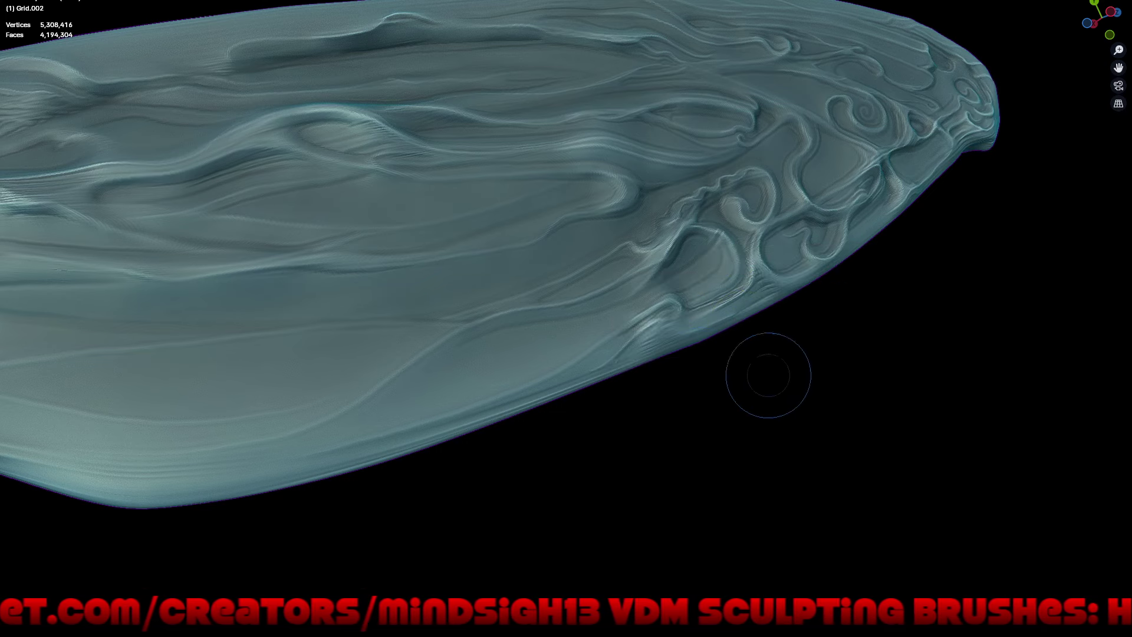
{"action": "scroll", "coordinate": [768, 375], "scroll_direction": "down", "scroll_amount": 1}
{"action": "scroll", "coordinate": [784, 304], "scroll_direction": "down", "scroll_amount": 2}
{"action": "scroll", "coordinate": [868, 314], "scroll_direction": "down", "scroll_amount": 1}
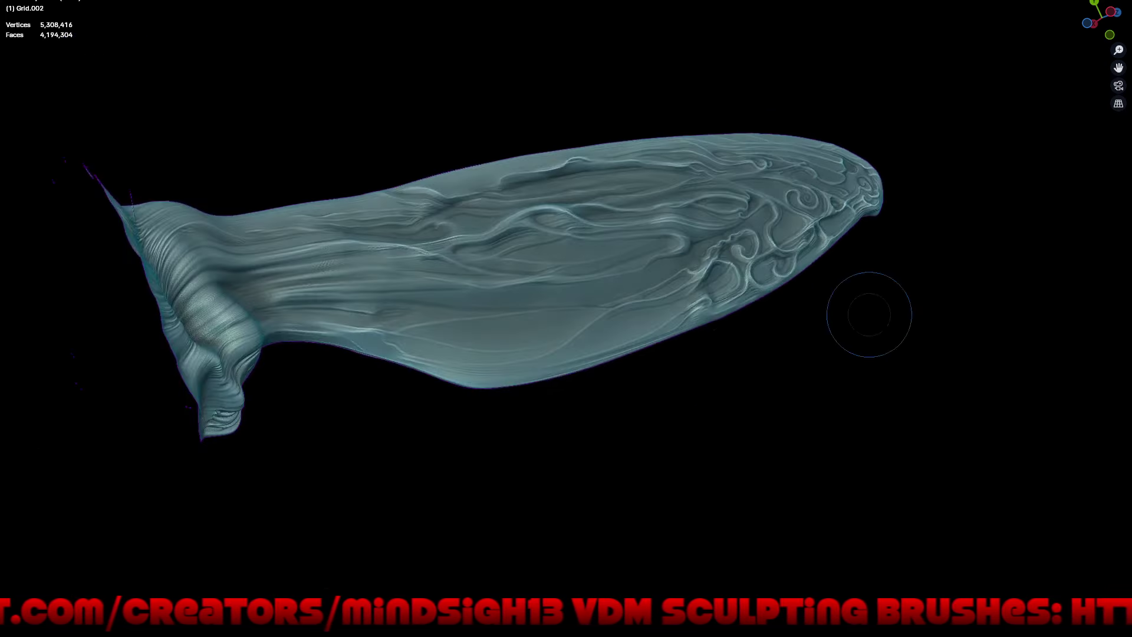
{"action": "mouse_move", "coordinate": [869, 314]}
{"action": "middle_mouse_down"}
{"action": "mouse_move", "coordinate": [795, 353]}
{"action": "mouse_move", "coordinate": [748, 407]}
{"action": "middle_mouse_up"}
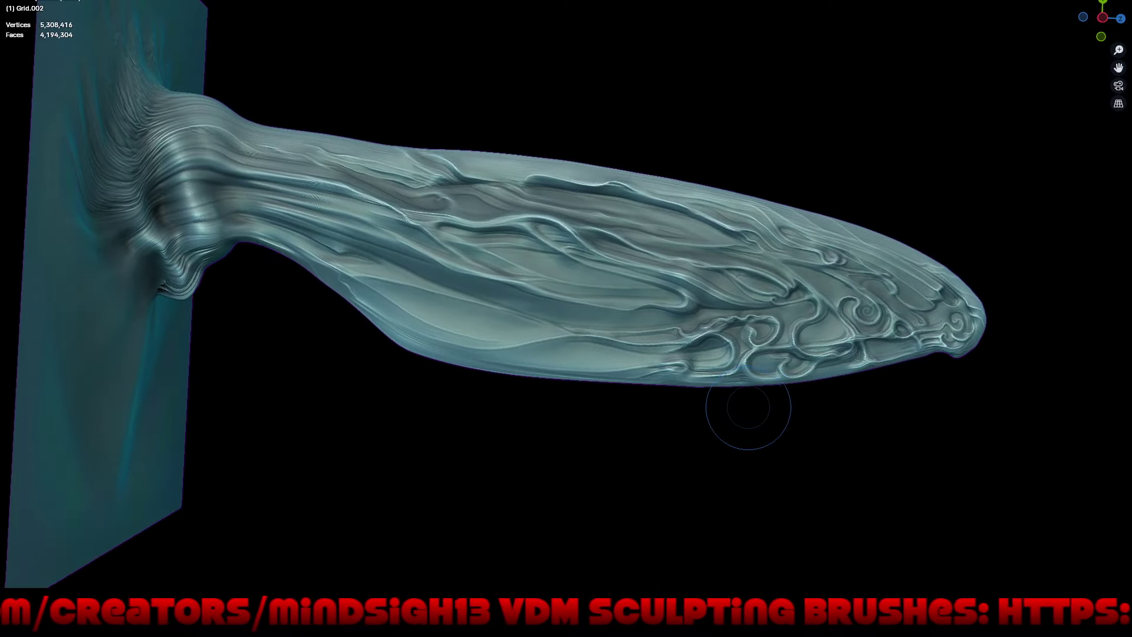
- Exit fullscreen and select the Zombie_Skinned VDM brush from the brush list
{"action": "key", "text": "ctrl+alt+space"}
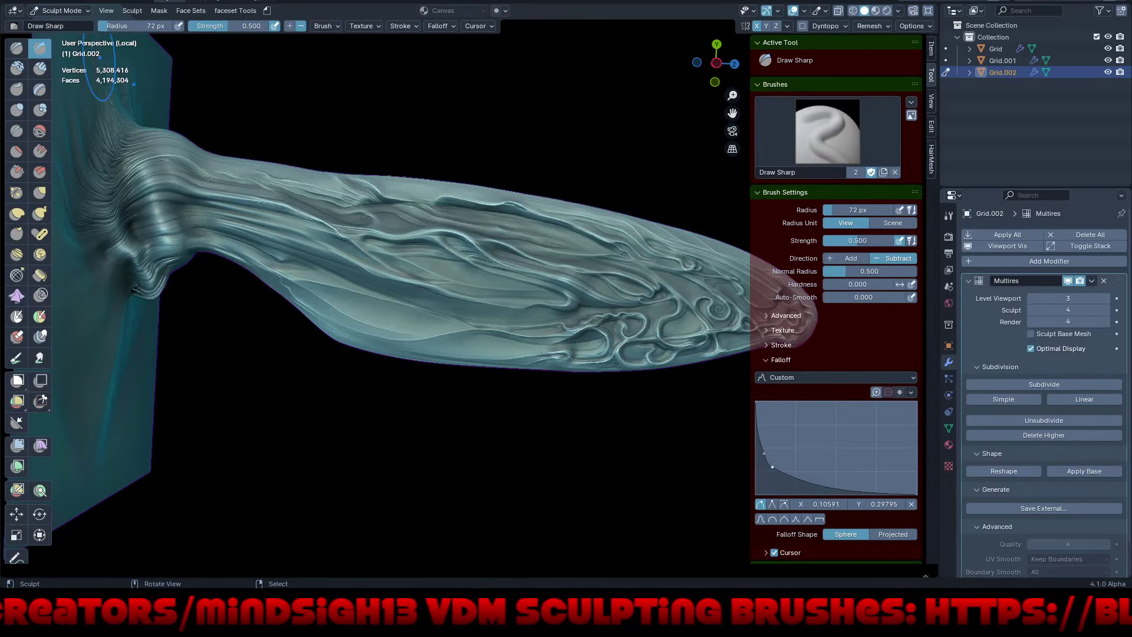
{"action": "left_click", "coordinate": [16, 48]}
{"action": "left_click", "coordinate": [827, 132]}
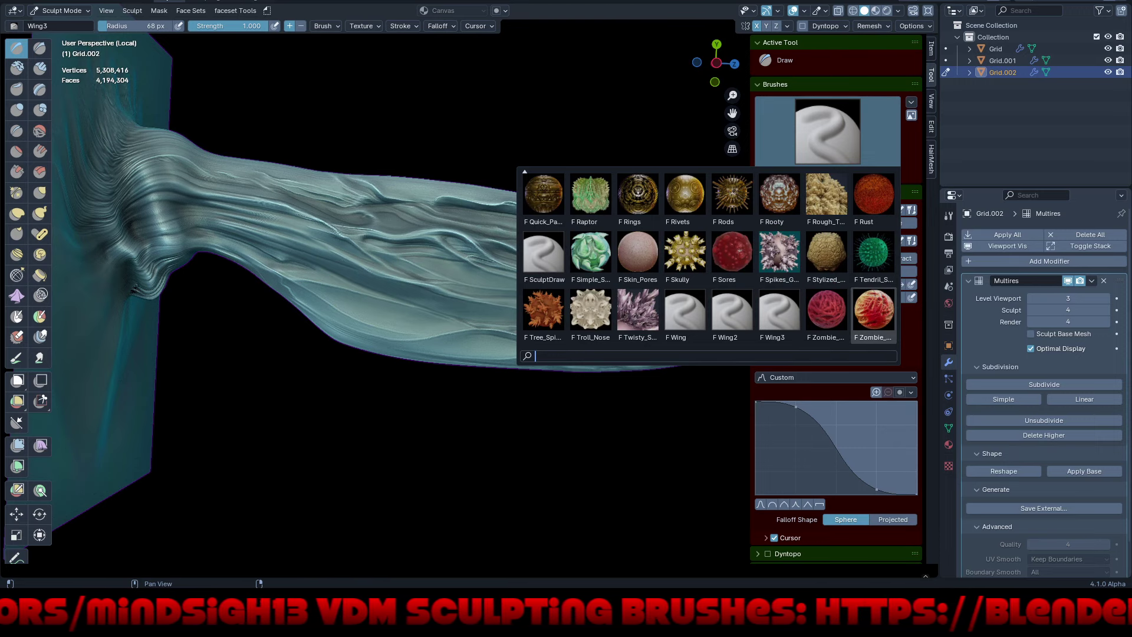
{"action": "left_click", "coordinate": [873, 311]}
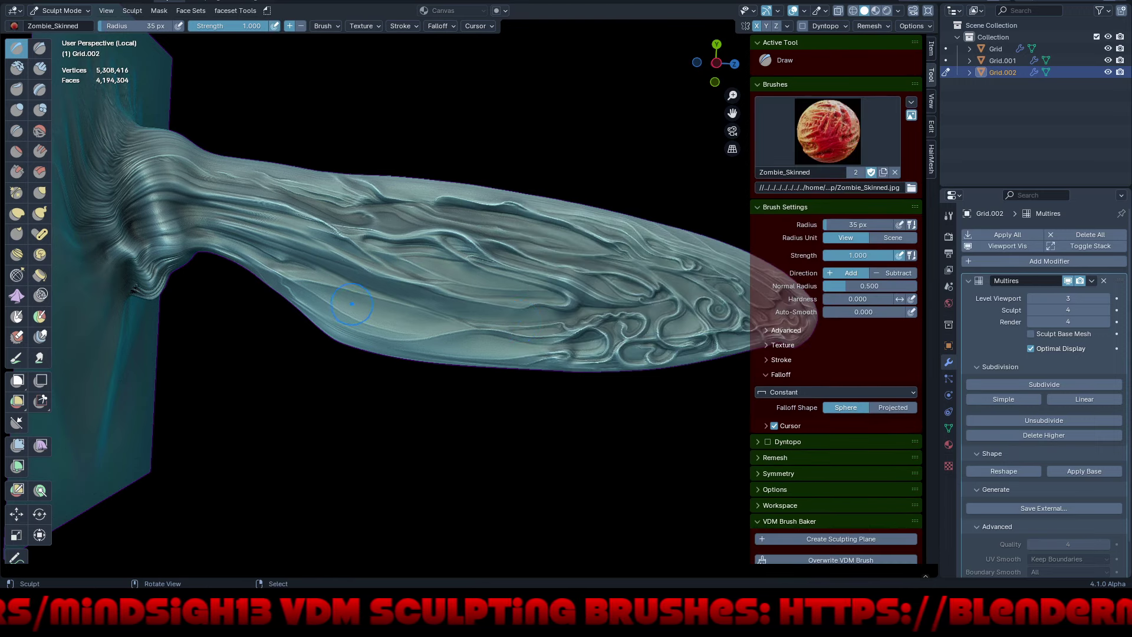
- Stamp a Zombie_Skinned texture near the wing's lower-left edge, then undo it
{"action": "mouse_move", "coordinate": [352, 303]}
{"action": "left_mouse_down"}
{"action": "mouse_move", "coordinate": [366, 292]}
{"action": "mouse_move", "coordinate": [337, 329]}
{"action": "left_mouse_up"}
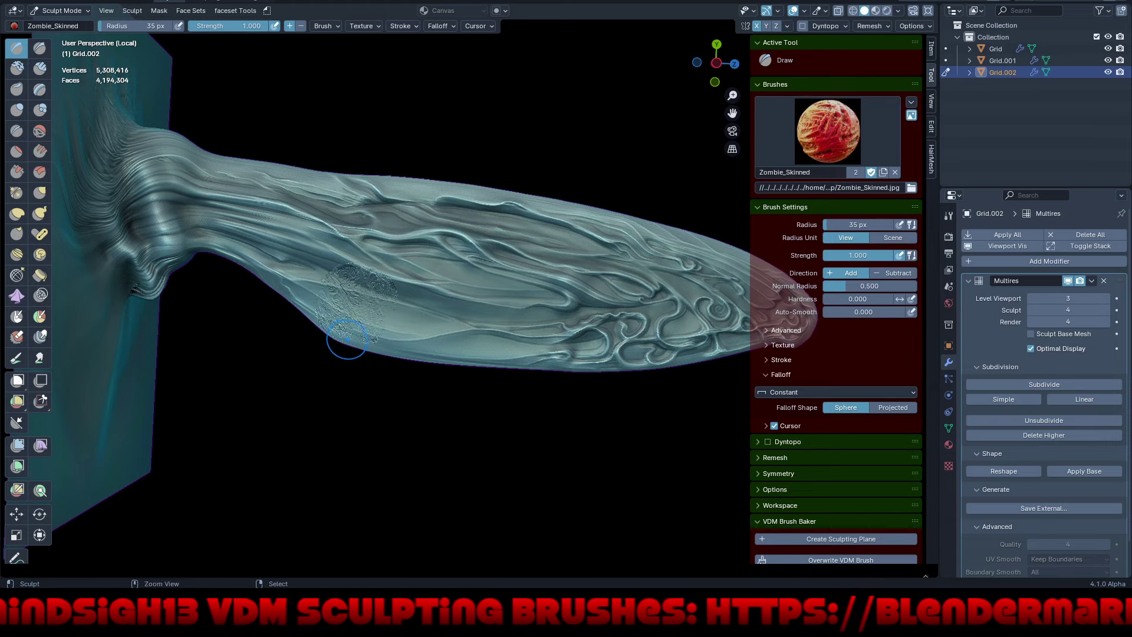
{"action": "scroll", "coordinate": [347, 339], "scroll_direction": "up", "scroll_amount": 4}
{"action": "key", "text": "ctrl+z"}
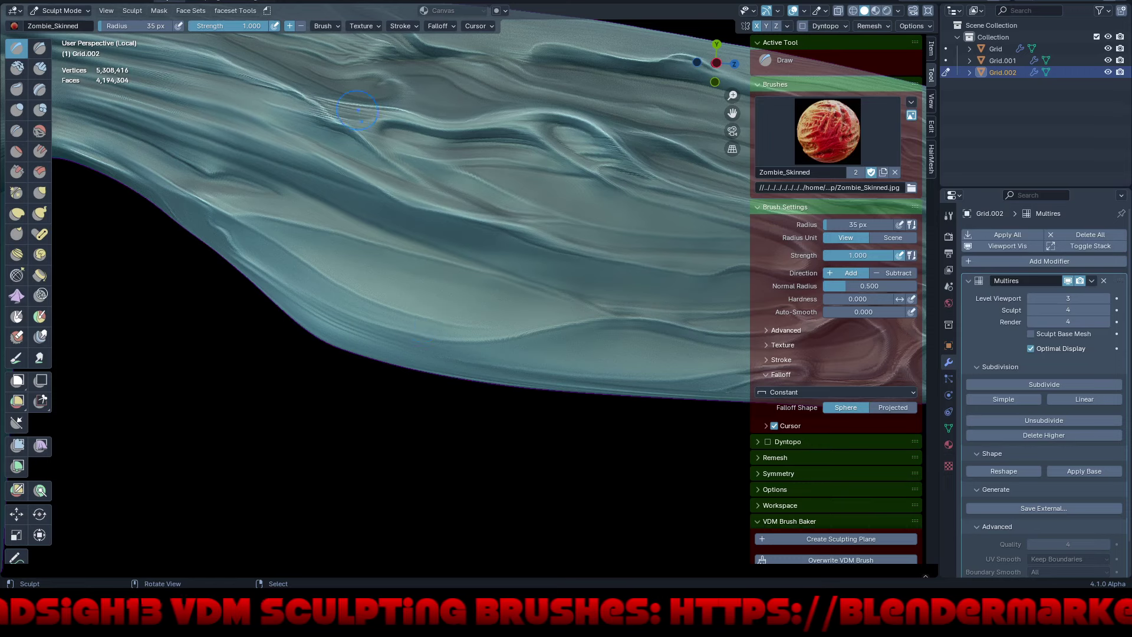
- Change the Zombie_Skinned brush's falloff preset from Constant to Custom
{"action": "left_click", "coordinate": [361, 26]}
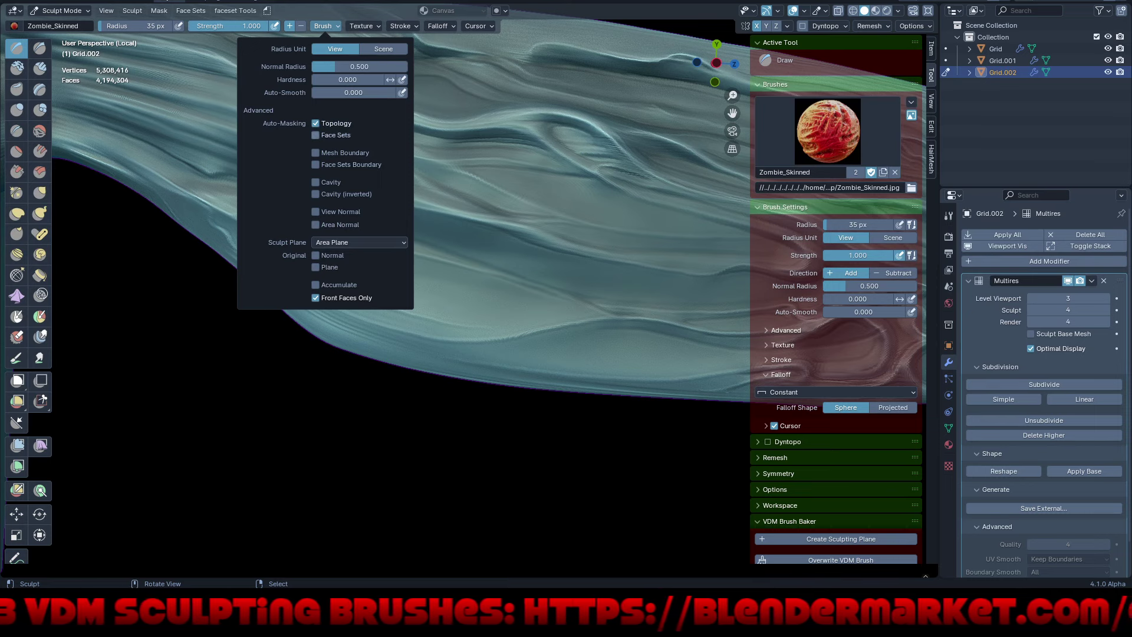
{"action": "left_click", "coordinate": [439, 25]}
{"action": "left_click", "coordinate": [439, 49]}
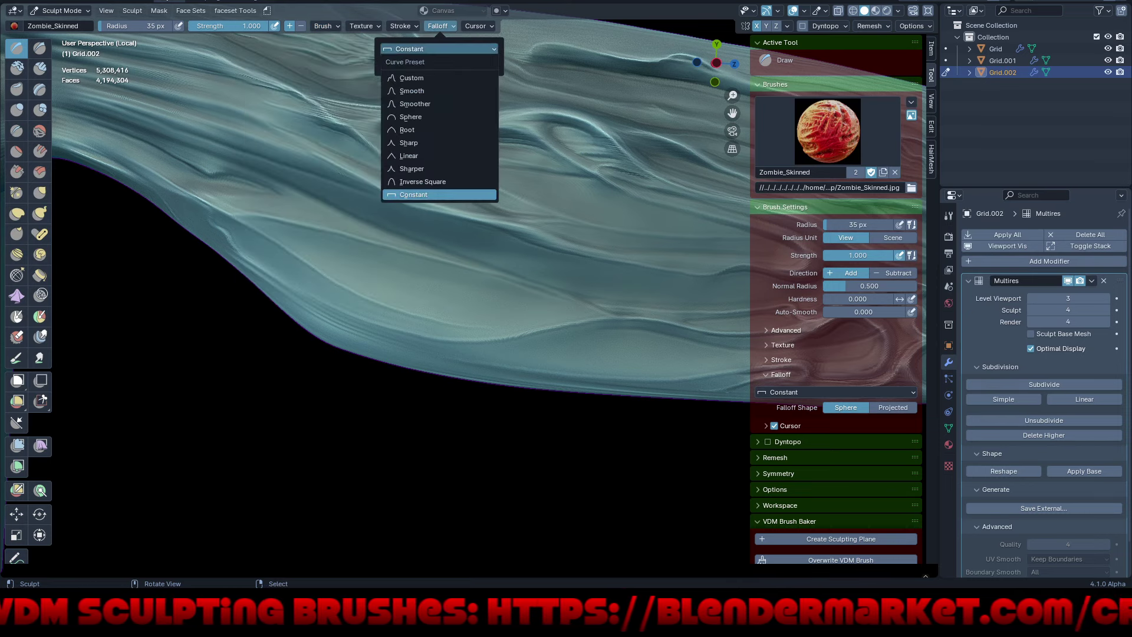
{"action": "left_click", "coordinate": [411, 77]}
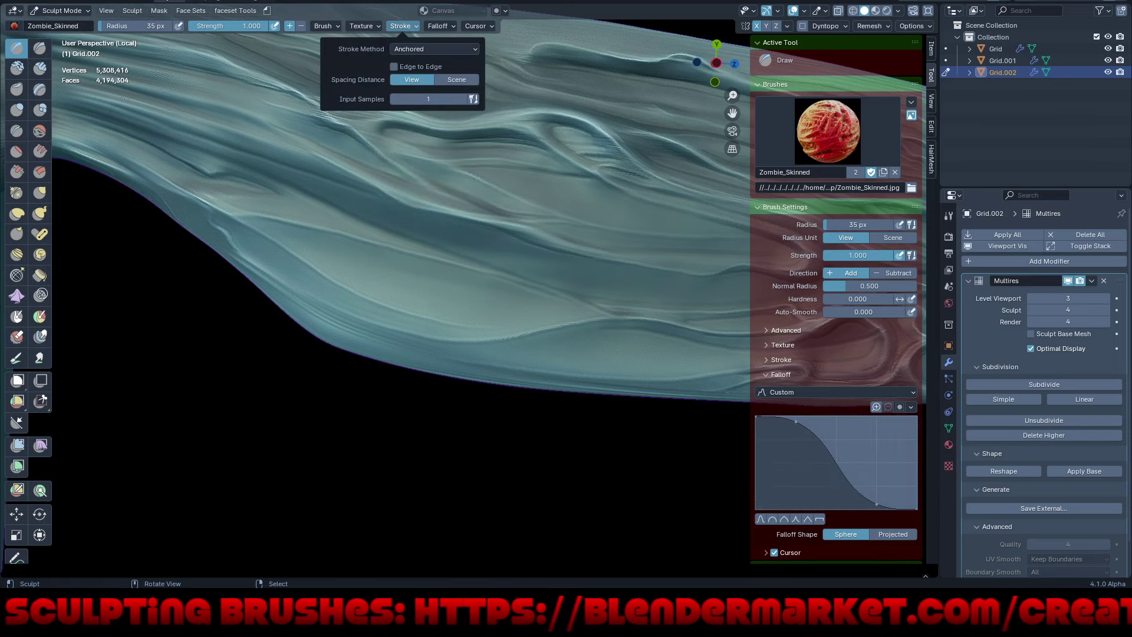
- Stamp a wrinkled Zombie_Skinned patch on the lower wing and open the brush picker
{"action": "mouse_move", "coordinate": [389, 271]}
{"action": "left_mouse_down"}
{"action": "mouse_move", "coordinate": [360, 283]}
{"action": "mouse_move", "coordinate": [330, 319]}
{"action": "mouse_move", "coordinate": [366, 331]}
{"action": "mouse_move", "coordinate": [401, 318]}
{"action": "mouse_move", "coordinate": [353, 324]}
{"action": "mouse_move", "coordinate": [412, 312]}
{"action": "left_mouse_up"}
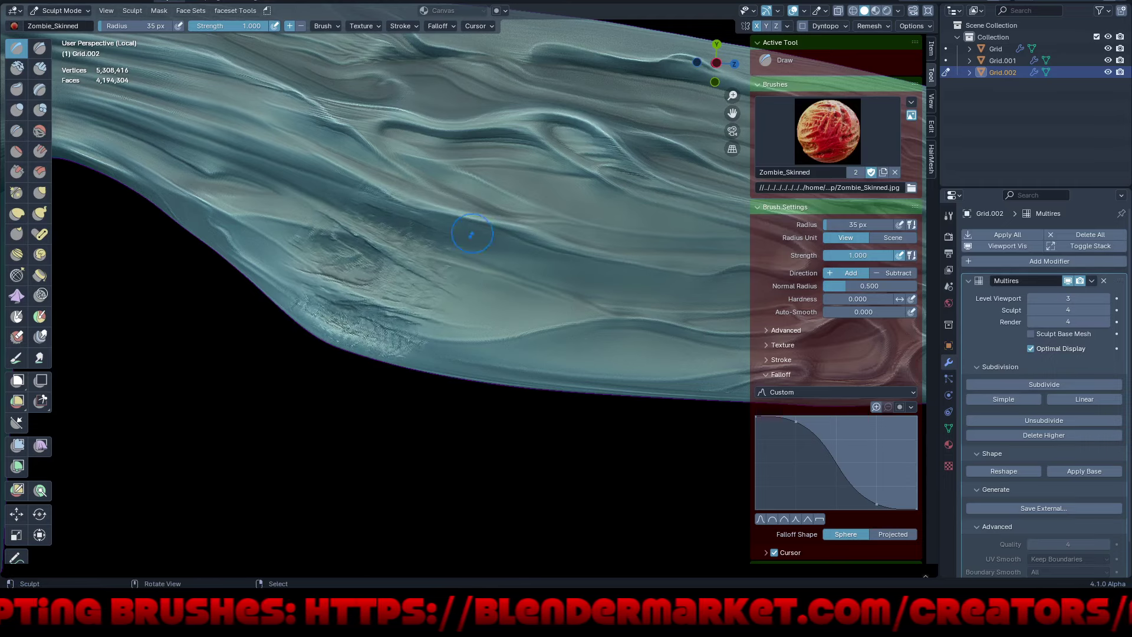
{"action": "middle_click_drag", "start_coordinate": [413, 312], "coordinate": [489, 367]}
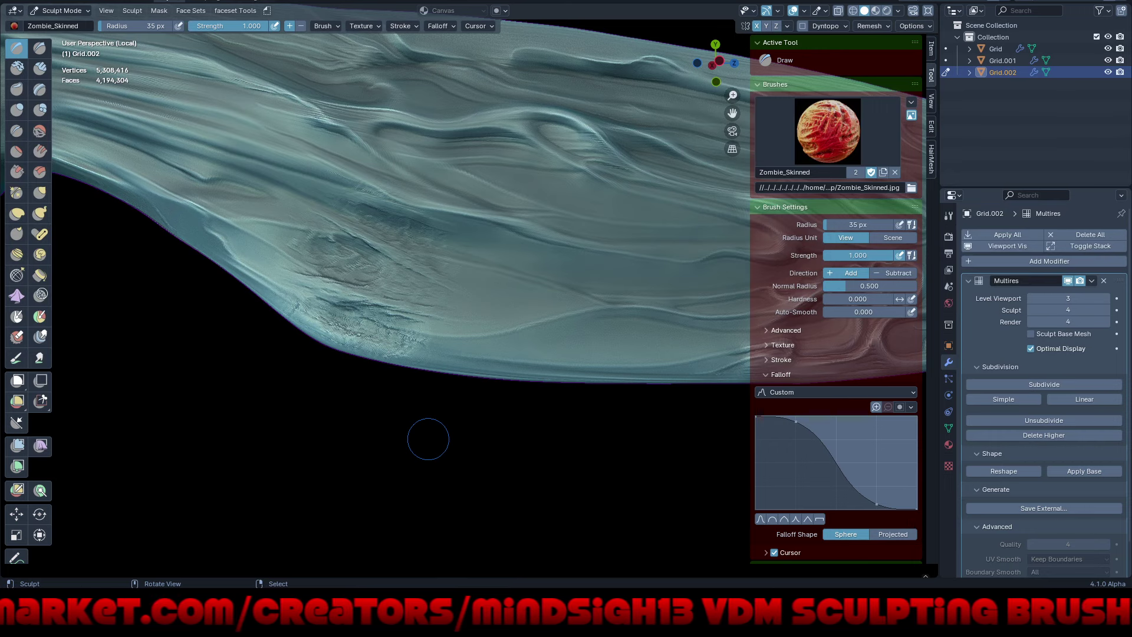
{"action": "key", "text": "shift"}
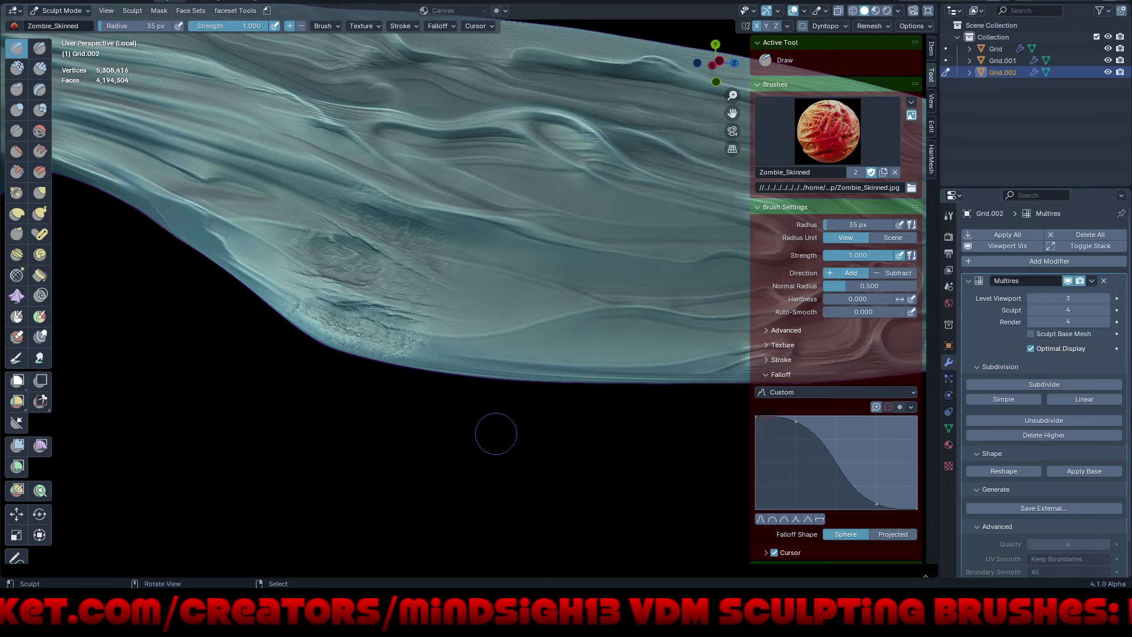
{"action": "key", "text": "ctrl"}
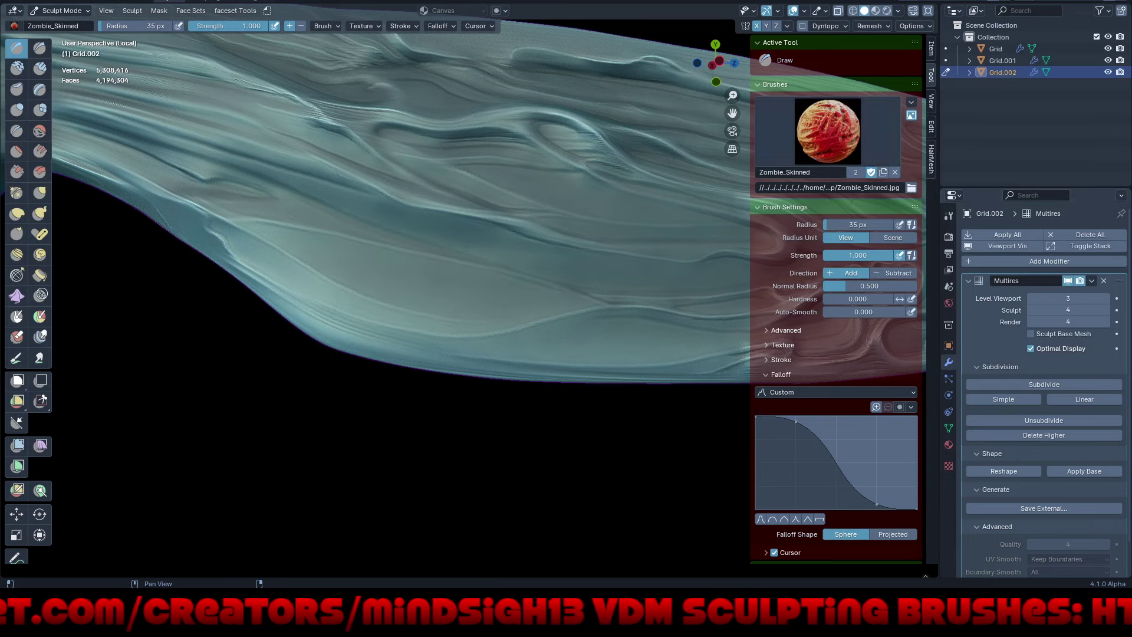
{"action": "left_click", "coordinate": [827, 131]}
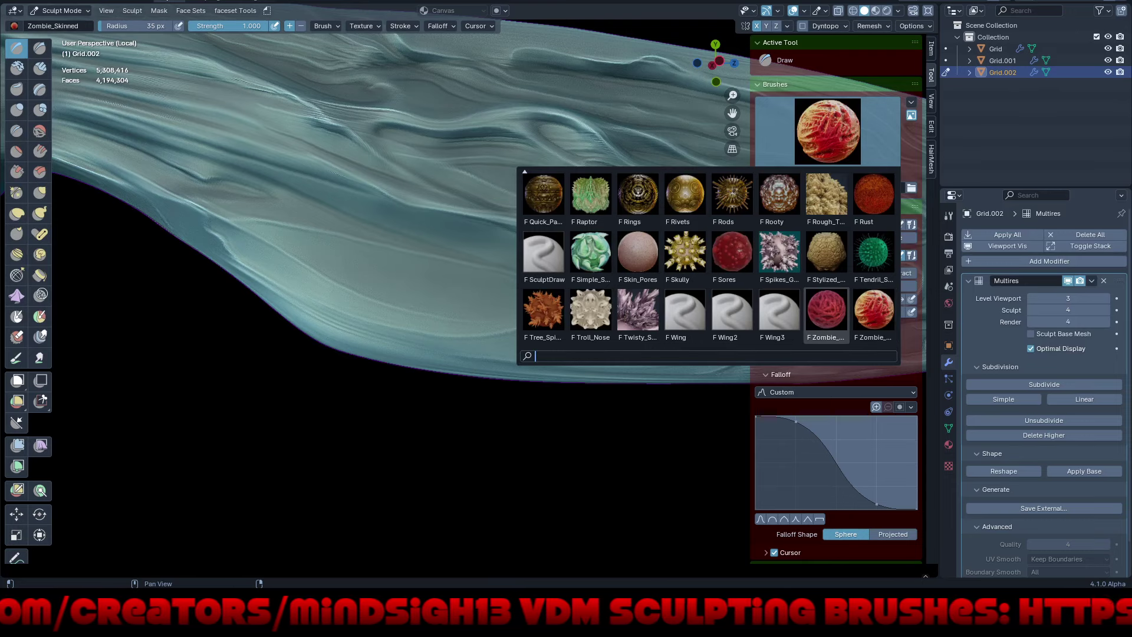
- Select the Zombie_Skin_6 brush, discard a test stamp, and set its falloff to Custom
{"action": "left_click", "coordinate": [825, 310]}
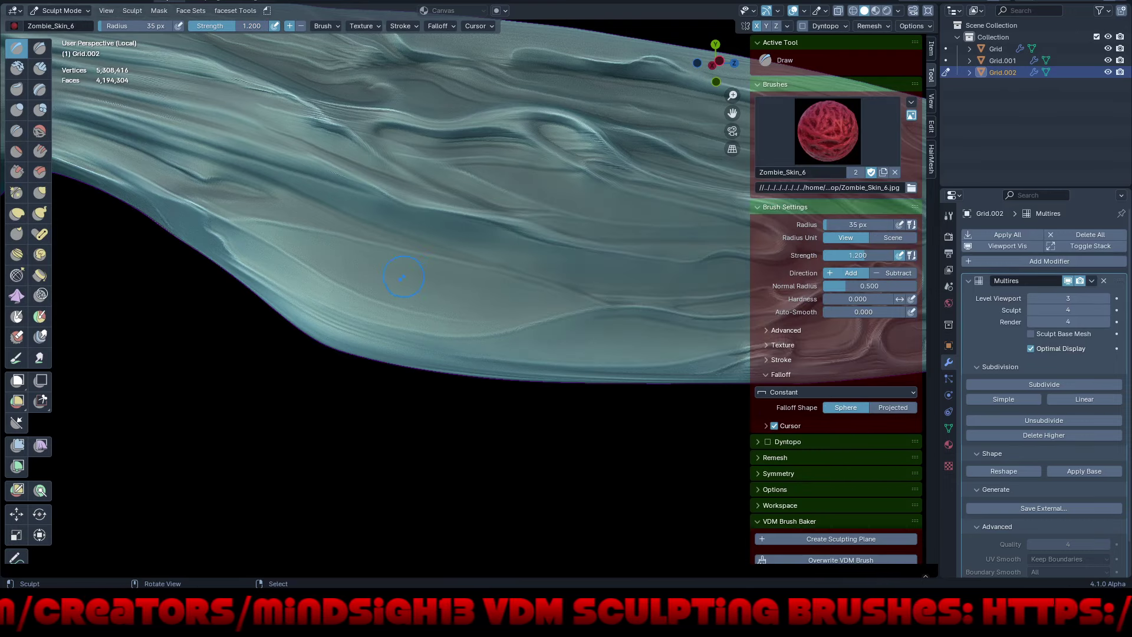
{"action": "left_click_drag", "start_coordinate": [402, 276], "coordinate": [472, 330]}
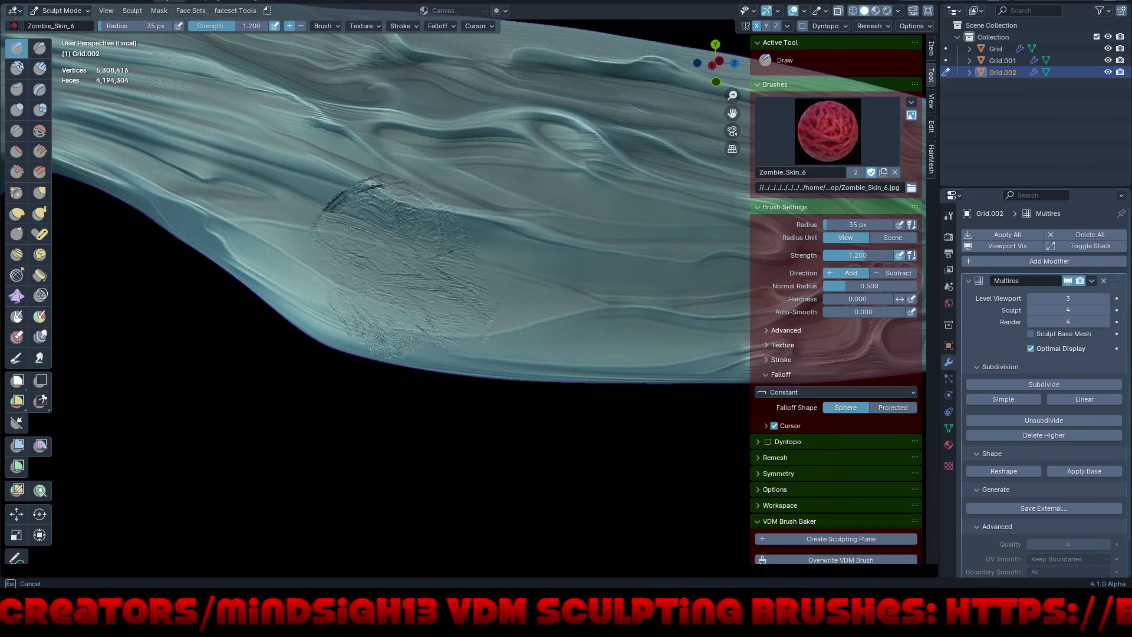
{"action": "key", "text": "Escape"}
{"action": "left_click", "coordinate": [360, 26]}
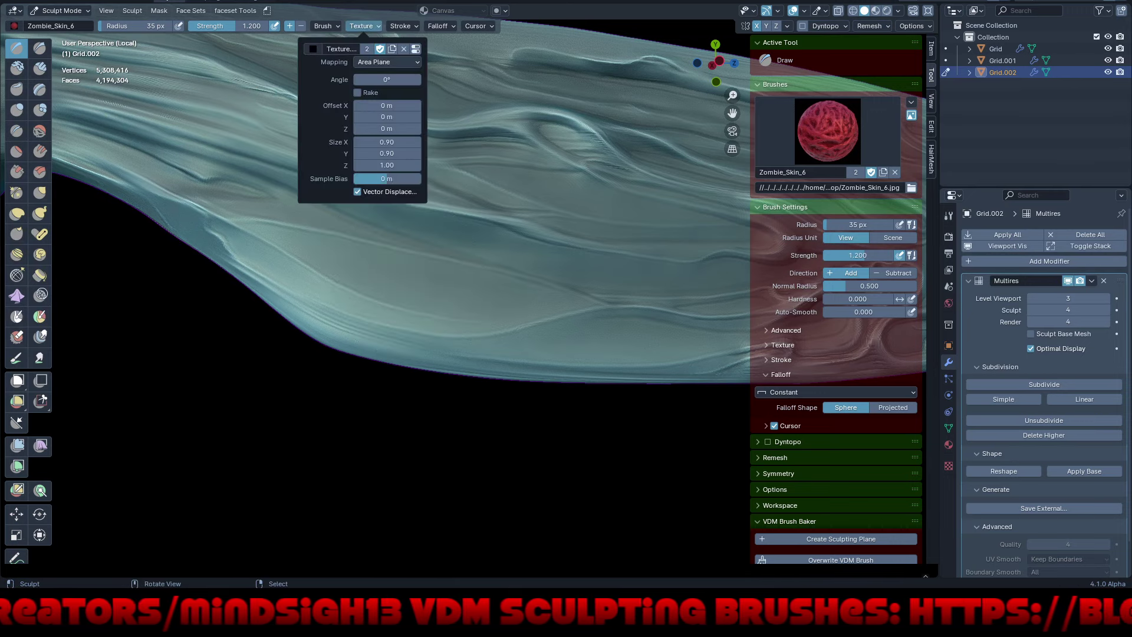
{"action": "left_click", "coordinate": [323, 26]}
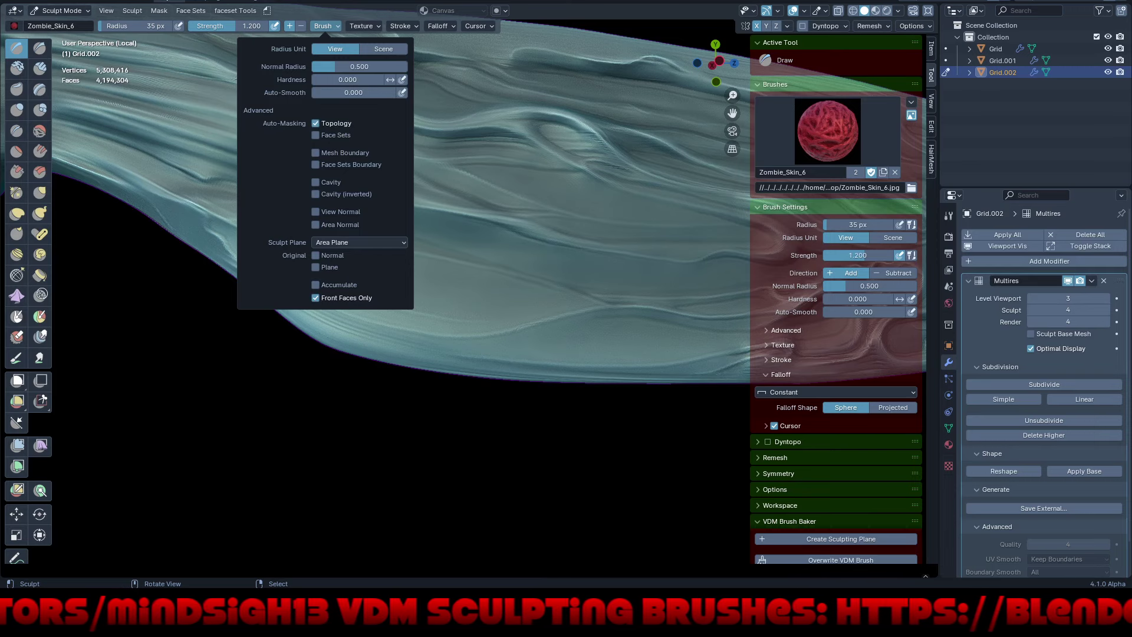
{"action": "left_click", "coordinate": [439, 49]}
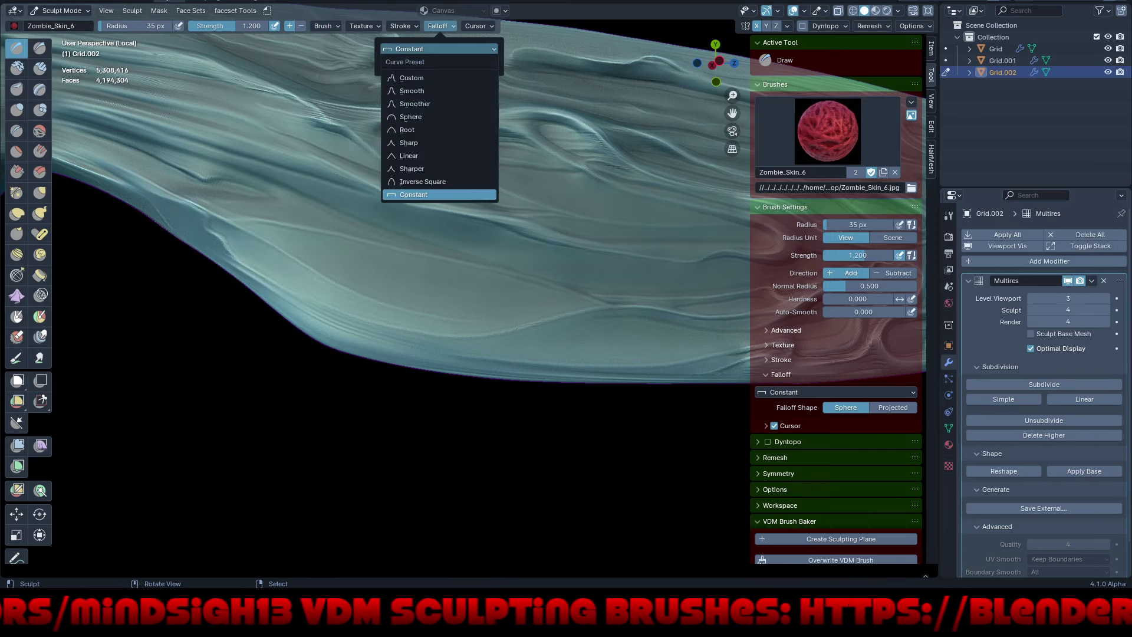
{"action": "left_click", "coordinate": [439, 78]}
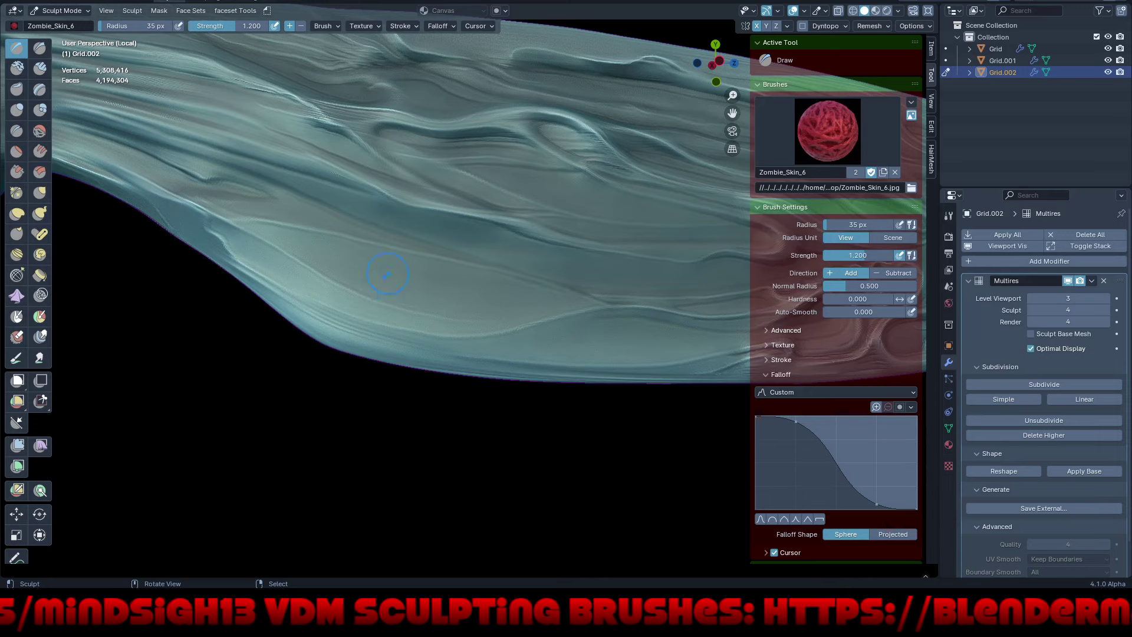
- Paint dark veiny Zombie_Skin_6 strokes across the middle and upper-left of the wing
{"action": "mouse_move", "coordinate": [387, 274]}
{"action": "left_mouse_down"}
{"action": "mouse_move", "coordinate": [462, 297]}
{"action": "mouse_move", "coordinate": [330, 324]}
{"action": "mouse_move", "coordinate": [283, 188]}
{"action": "left_mouse_up"}
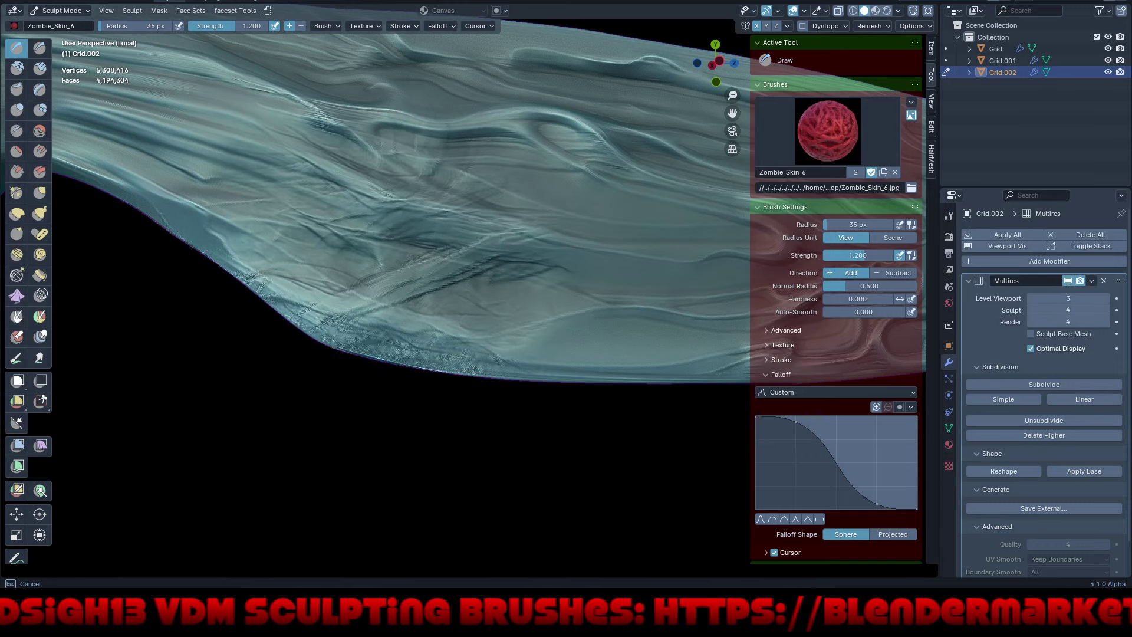
{"action": "mouse_move", "coordinate": [299, 306]}
{"action": "left_mouse_down"}
{"action": "mouse_move", "coordinate": [250, 278]}
{"action": "mouse_move", "coordinate": [312, 177]}
{"action": "mouse_move", "coordinate": [330, 221]}
{"action": "mouse_move", "coordinate": [301, 285]}
{"action": "left_mouse_up"}
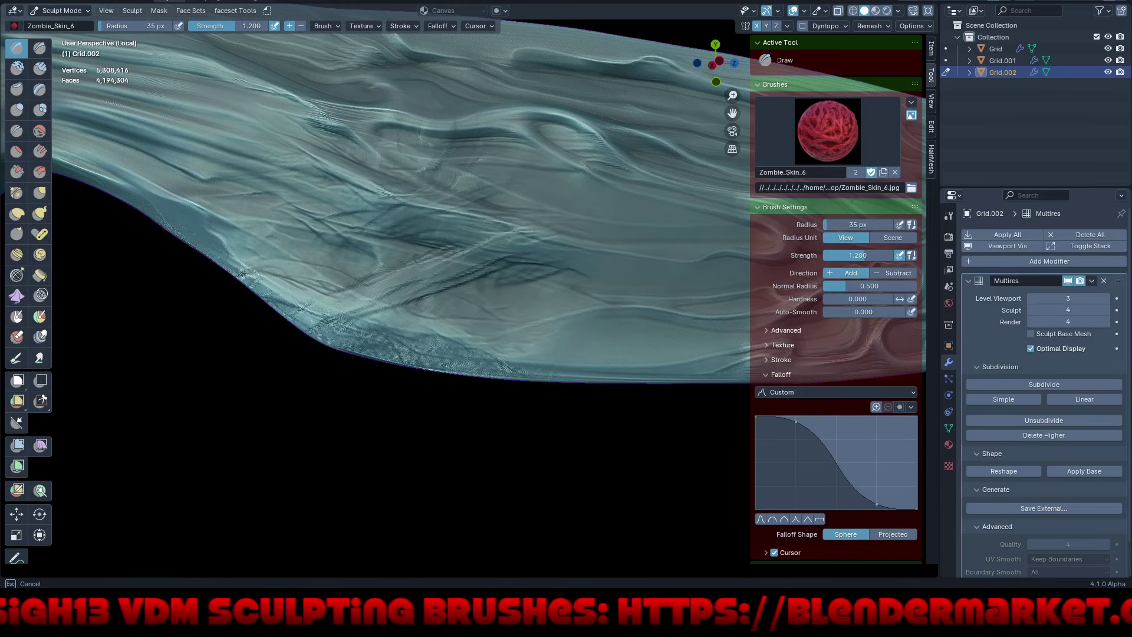
{"action": "mouse_move", "coordinate": [330, 183]}
{"action": "left_mouse_down"}
{"action": "mouse_move", "coordinate": [321, 142]}
{"action": "mouse_move", "coordinate": [354, 307]}
{"action": "mouse_move", "coordinate": [307, 165]}
{"action": "mouse_move", "coordinate": [301, 195]}
{"action": "mouse_move", "coordinate": [354, 171]}
{"action": "left_mouse_up"}
{"action": "scroll", "coordinate": [465, 412], "scroll_direction": "down", "scroll_amount": 5}
{"action": "mouse_move", "coordinate": [538, 307]}
{"action": "middle_mouse_down"}
{"action": "mouse_move", "coordinate": [498, 338]}
{"action": "mouse_move", "coordinate": [455, 311]}
{"action": "mouse_move", "coordinate": [447, 246]}
{"action": "middle_mouse_up"}
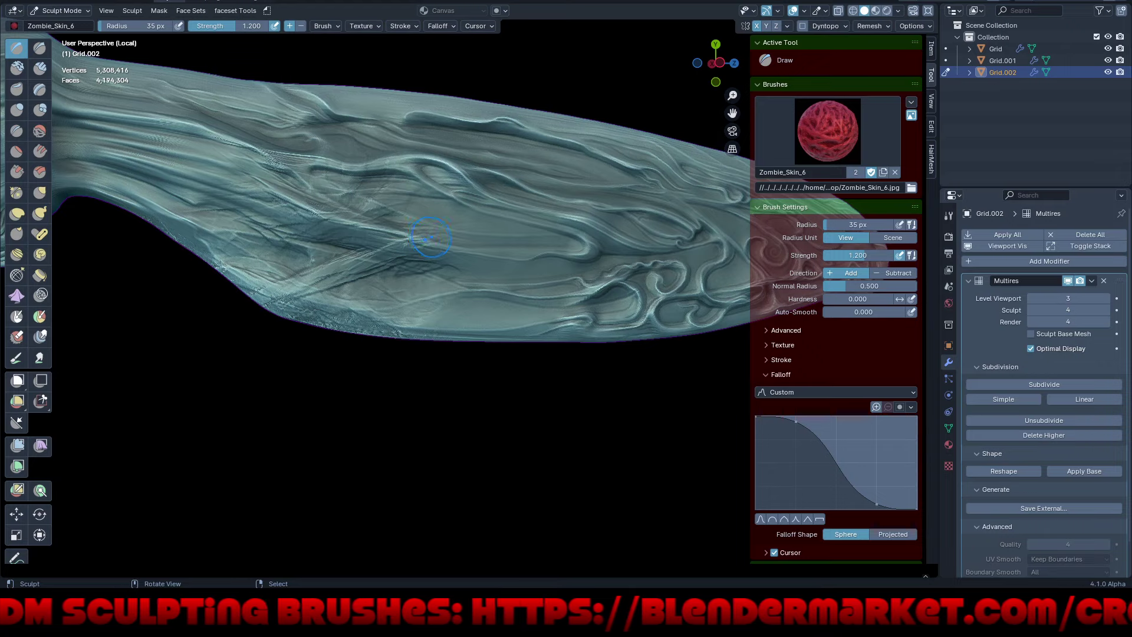
- Switch to the Draw Sharp brush from the quick brush list
{"action": "key", "text": "shift+space"}
{"action": "left_click", "coordinate": [423, 234]}
{"action": "mouse_move", "coordinate": [422, 235]}
{"action": "middle_mouse_down", "text": "ctrl"}
{"action": "mouse_move", "coordinate": [430, 224]}
{"action": "mouse_move", "coordinate": [430, 247]}
{"action": "middle_mouse_up", "text": "ctrl"}
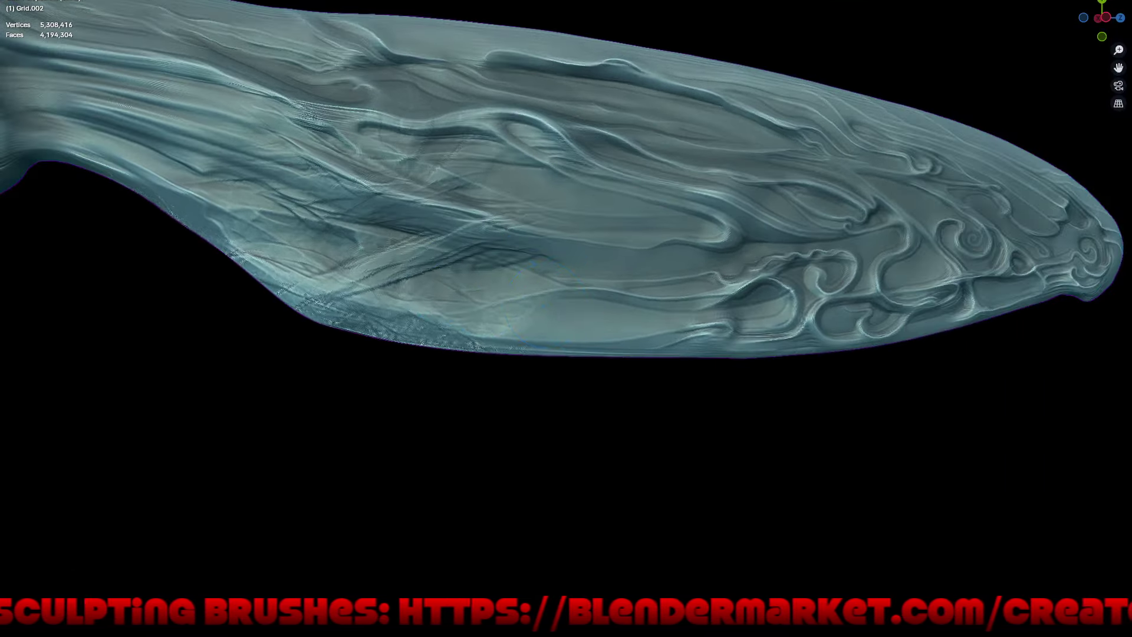
{"action": "mouse_move", "coordinate": [530, 266]}
{"action": "middle_mouse_down"}
{"action": "mouse_move", "coordinate": [589, 224]}
{"action": "mouse_move", "coordinate": [636, 248]}
{"action": "middle_mouse_up"}
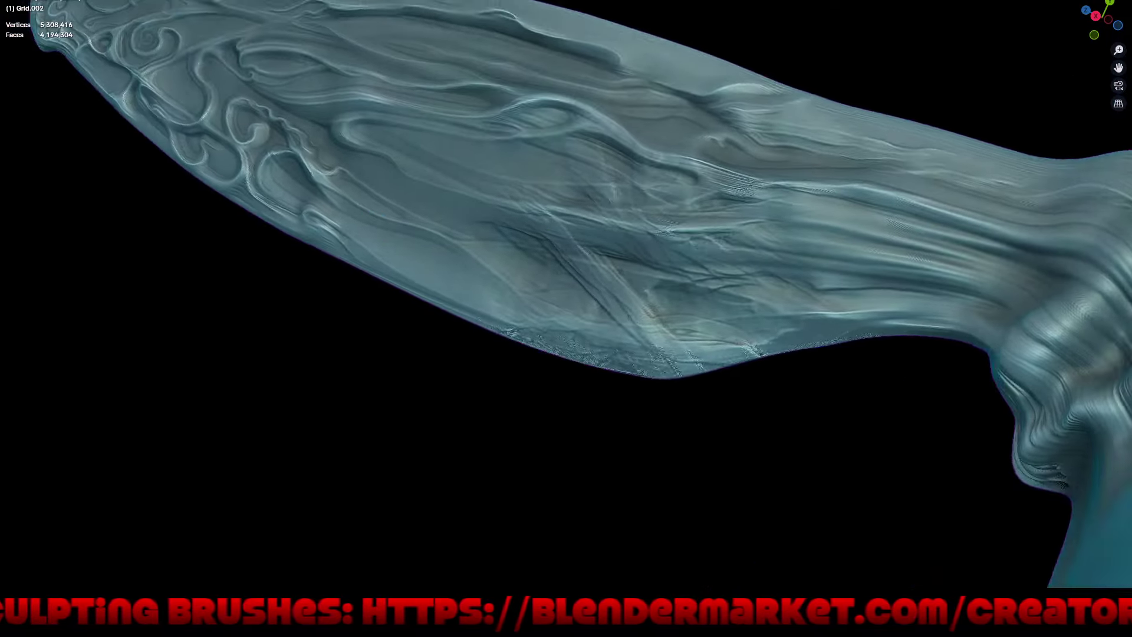
{"action": "scroll", "coordinate": [637, 303], "scroll_direction": "down", "scroll_amount": 3}
{"action": "mouse_move", "coordinate": [637, 303]}
{"action": "middle_mouse_down"}
{"action": "mouse_move", "coordinate": [729, 348]}
{"action": "mouse_move", "coordinate": [472, 330]}
{"action": "mouse_move", "coordinate": [795, 280]}
{"action": "middle_mouse_up"}
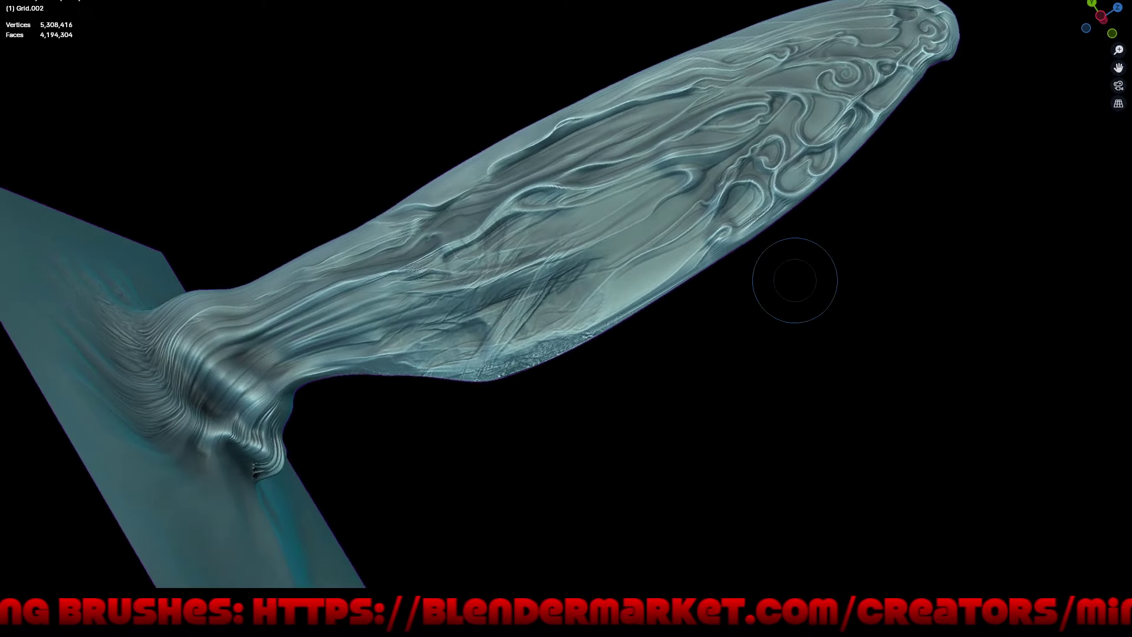
{"action": "scroll", "coordinate": [493, 327], "scroll_direction": "up", "scroll_amount": 3}
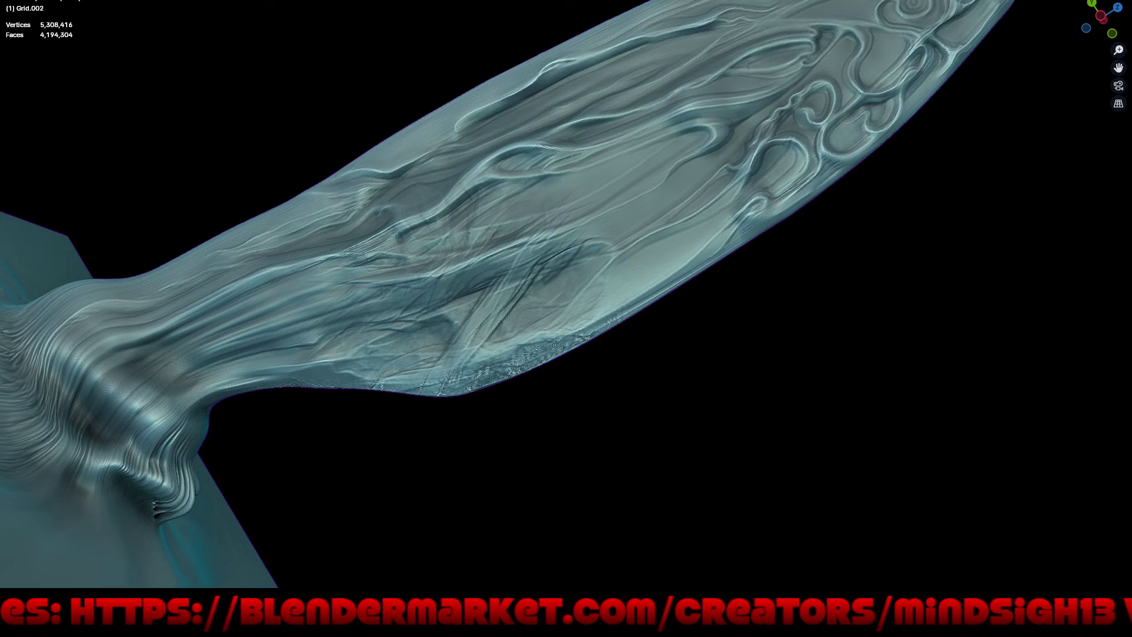
- Smooth the diagonal scratches and noisy artifacts across the wing's centre and lower edge
{"action": "left_click_drag", "start_coordinate": [508, 307], "coordinate": [533, 252]}
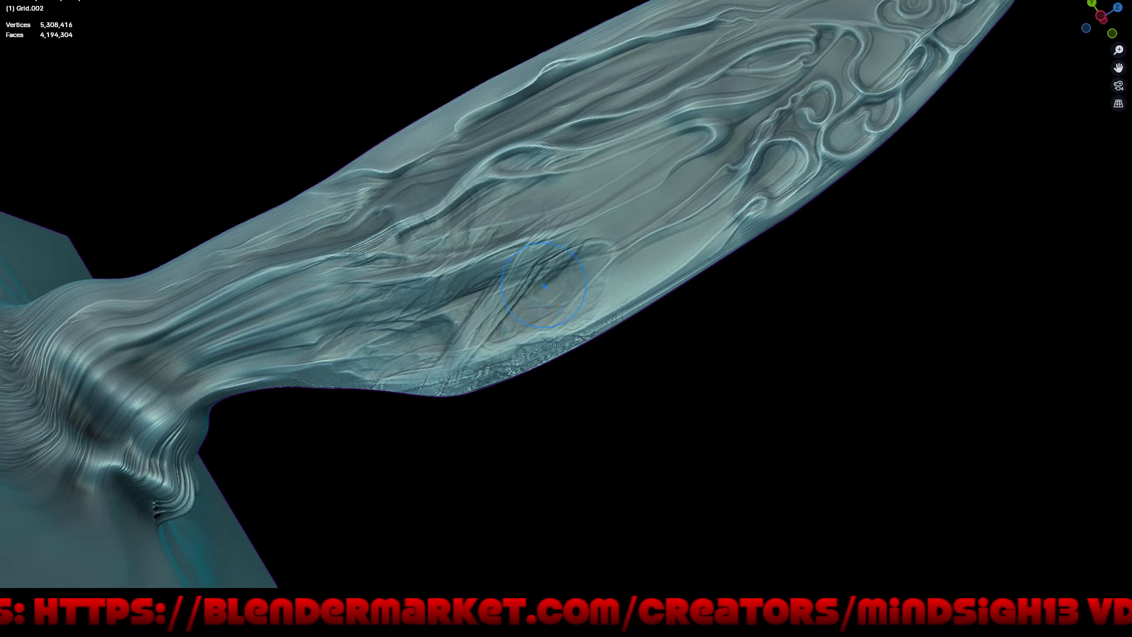
{"action": "scroll", "coordinate": [590, 230], "scroll_direction": "up", "scroll_amount": 2}
{"action": "scroll", "coordinate": [589, 230], "scroll_direction": "up", "scroll_amount": 3}
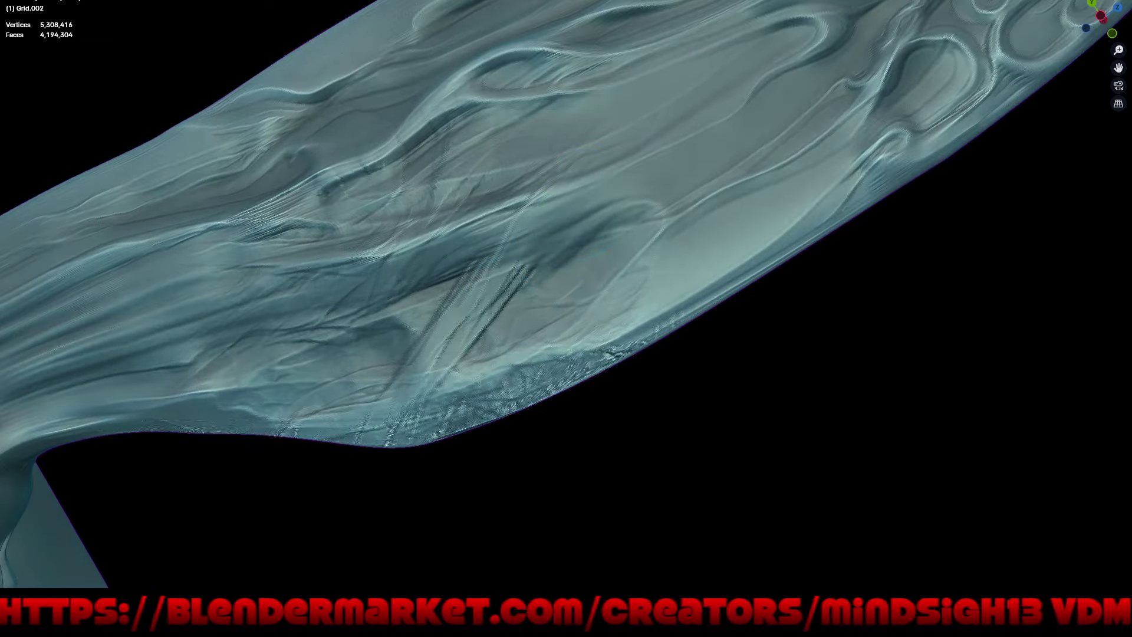
{"action": "left_click_drag", "start_coordinate": [524, 269], "coordinate": [396, 422], "text": "shift"}
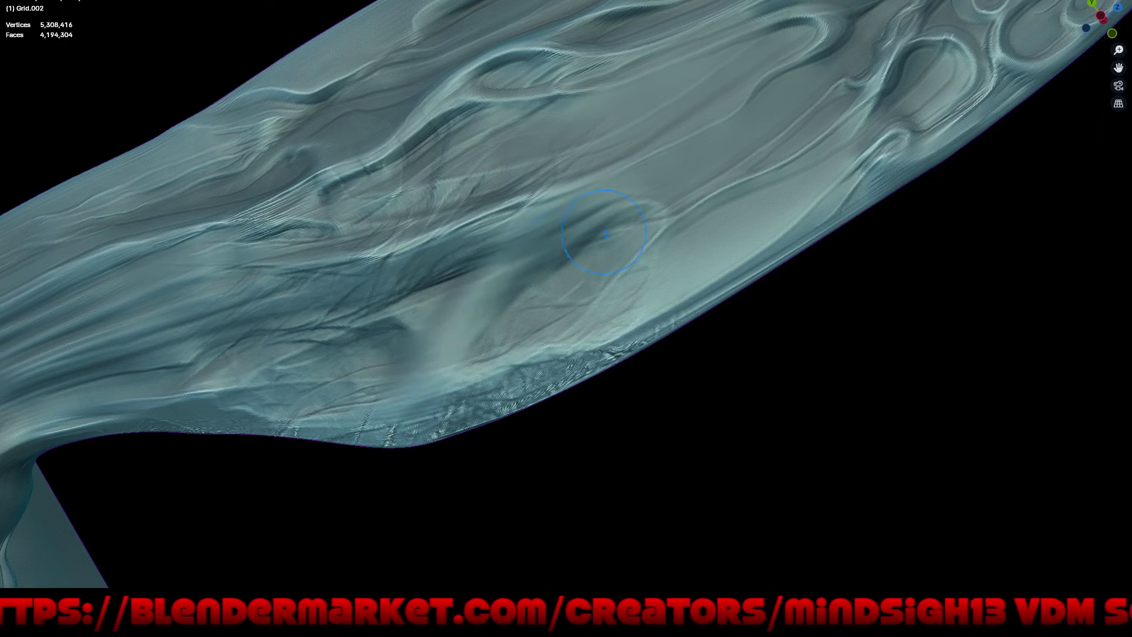
{"action": "mouse_move", "coordinate": [633, 210]}
{"action": "left_mouse_down", "text": "shift"}
{"action": "mouse_move", "coordinate": [498, 319]}
{"action": "mouse_move", "coordinate": [445, 389]}
{"action": "left_mouse_up", "text": "shift"}
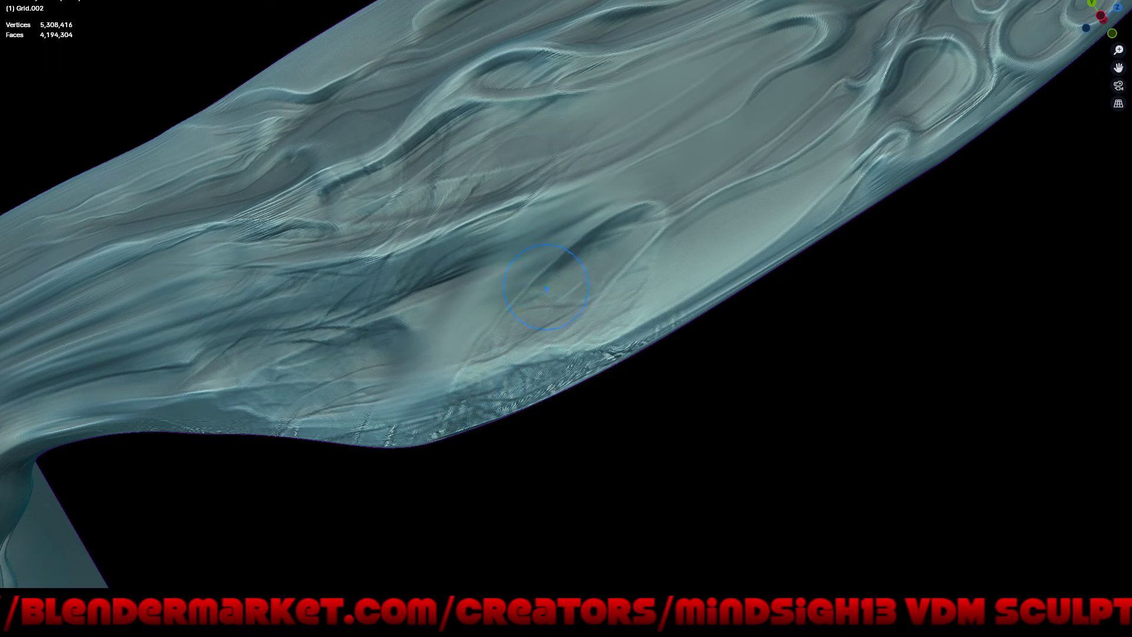
{"action": "left_click_drag", "start_coordinate": [589, 294], "coordinate": [518, 377], "text": "shift"}
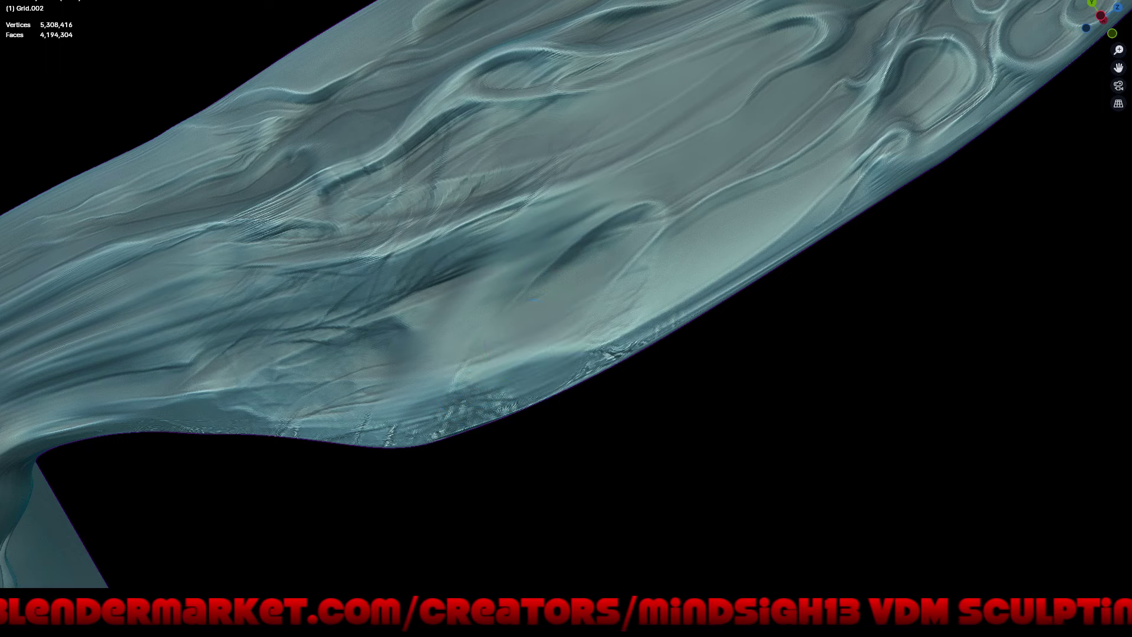
{"action": "left_click_drag", "start_coordinate": [471, 413], "coordinate": [648, 336], "text": "shift"}
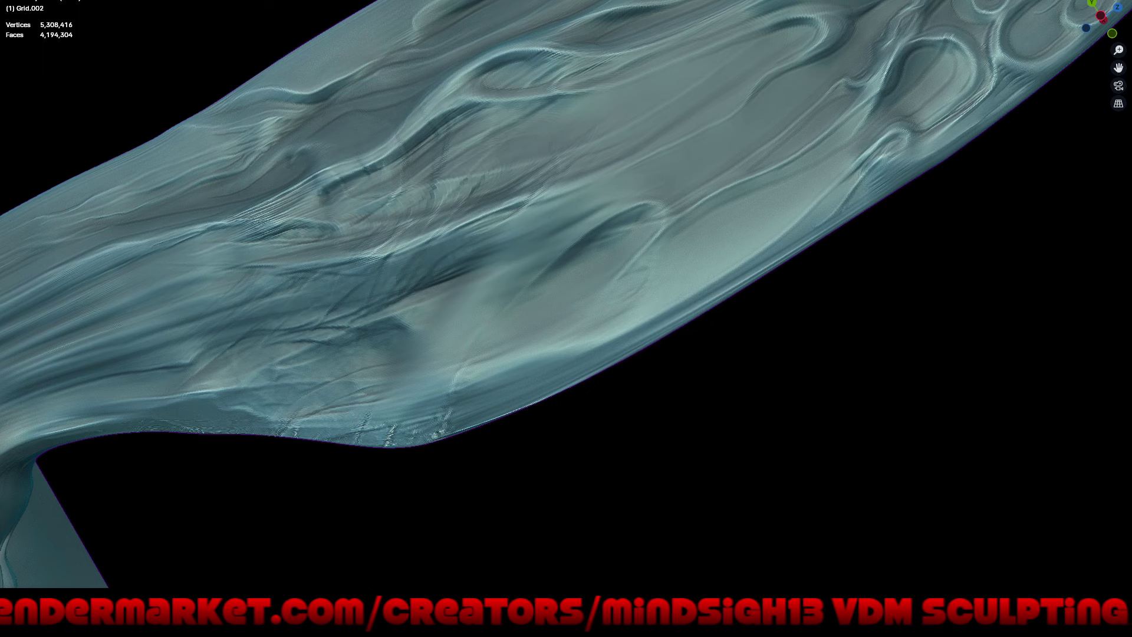
{"action": "mouse_move", "coordinate": [551, 394]}
{"action": "left_mouse_down", "text": "shift"}
{"action": "mouse_move", "coordinate": [365, 421]}
{"action": "mouse_move", "coordinate": [236, 416]}
{"action": "left_mouse_up", "text": "shift"}
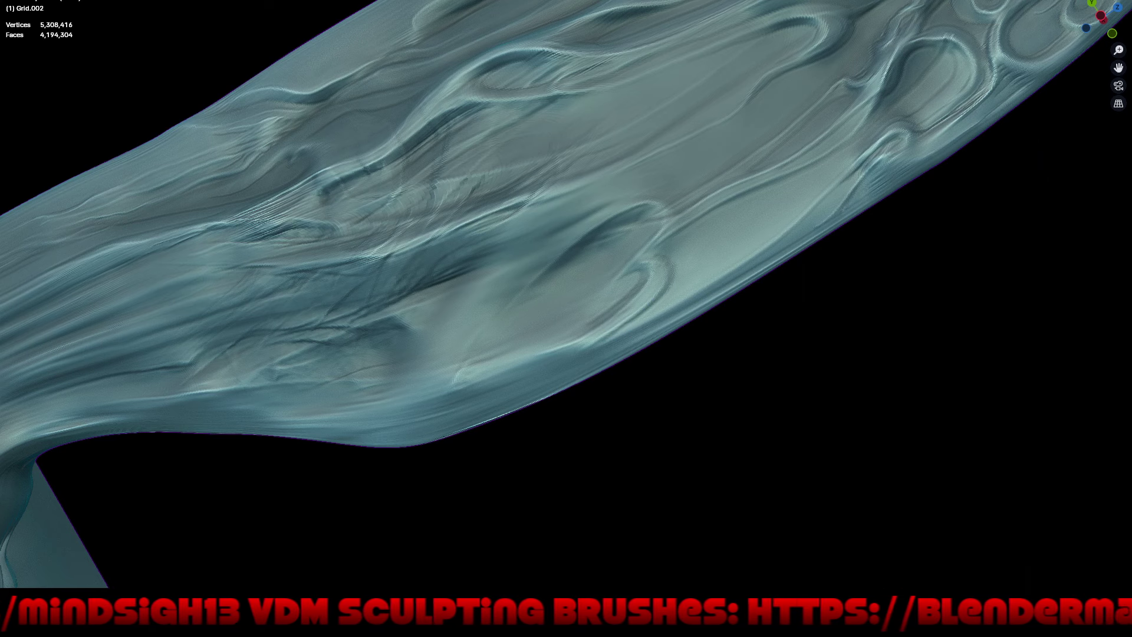
- Stamp a curl and carve creases, striations and a bright ridge along the lower-right edge
{"action": "left_click_drag", "start_coordinate": [660, 292], "coordinate": [613, 339]}
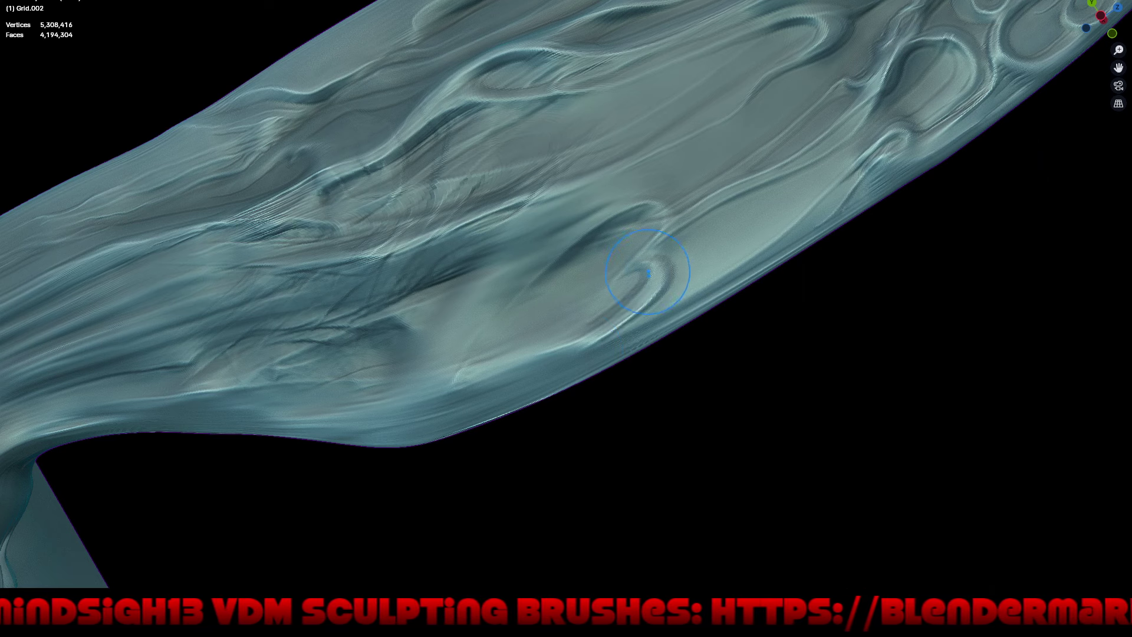
{"action": "left_click_drag", "start_coordinate": [648, 272], "coordinate": [666, 253]}
{"action": "left_click_drag", "start_coordinate": [640, 303], "coordinate": [604, 377]}
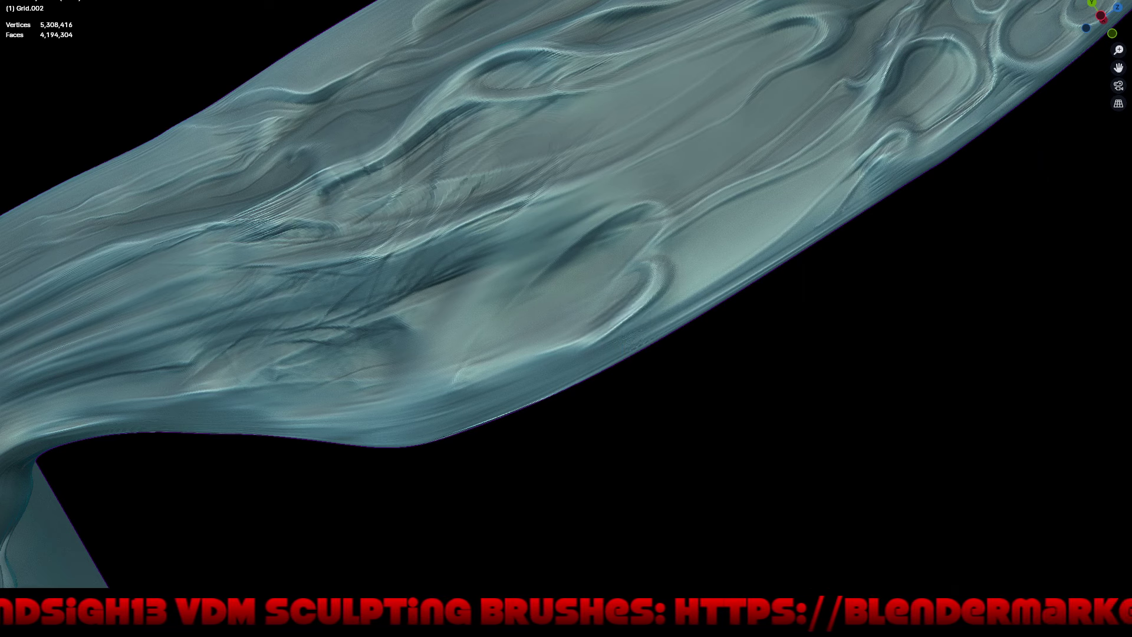
{"action": "middle_click_drag", "start_coordinate": [604, 377], "coordinate": [629, 283]}
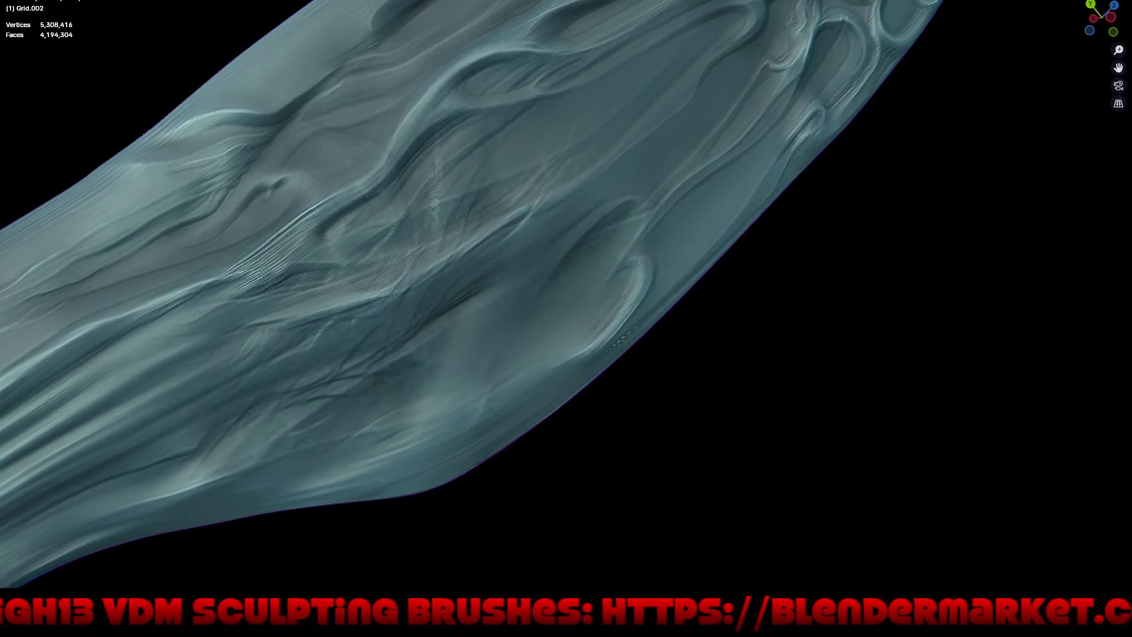
{"action": "mouse_move", "coordinate": [581, 298]}
{"action": "left_mouse_down"}
{"action": "mouse_move", "coordinate": [586, 243]}
{"action": "mouse_move", "coordinate": [576, 238]}
{"action": "mouse_move", "coordinate": [604, 204]}
{"action": "left_mouse_up"}
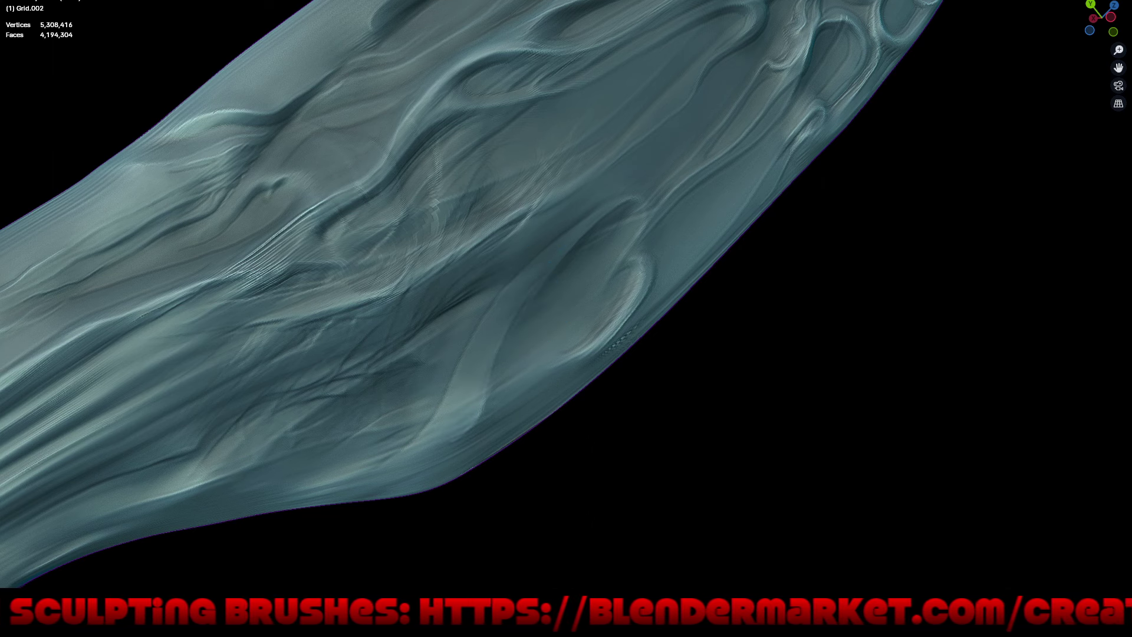
{"action": "left_click_drag", "start_coordinate": [449, 427], "coordinate": [410, 460]}
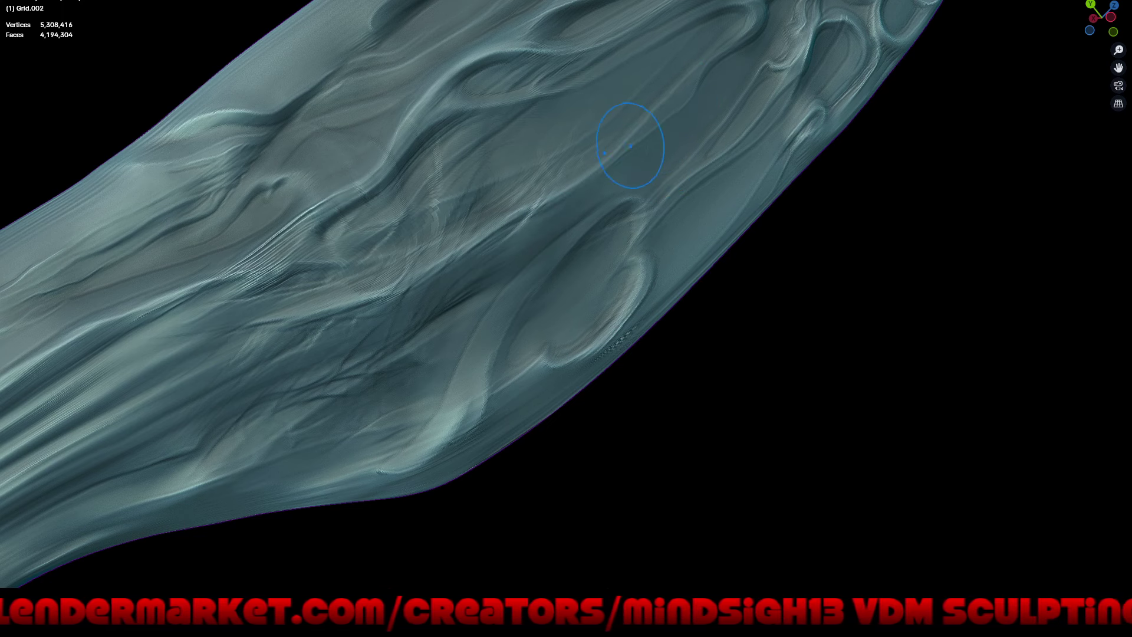
{"action": "middle_click_drag", "start_coordinate": [737, 95], "coordinate": [754, 83]}
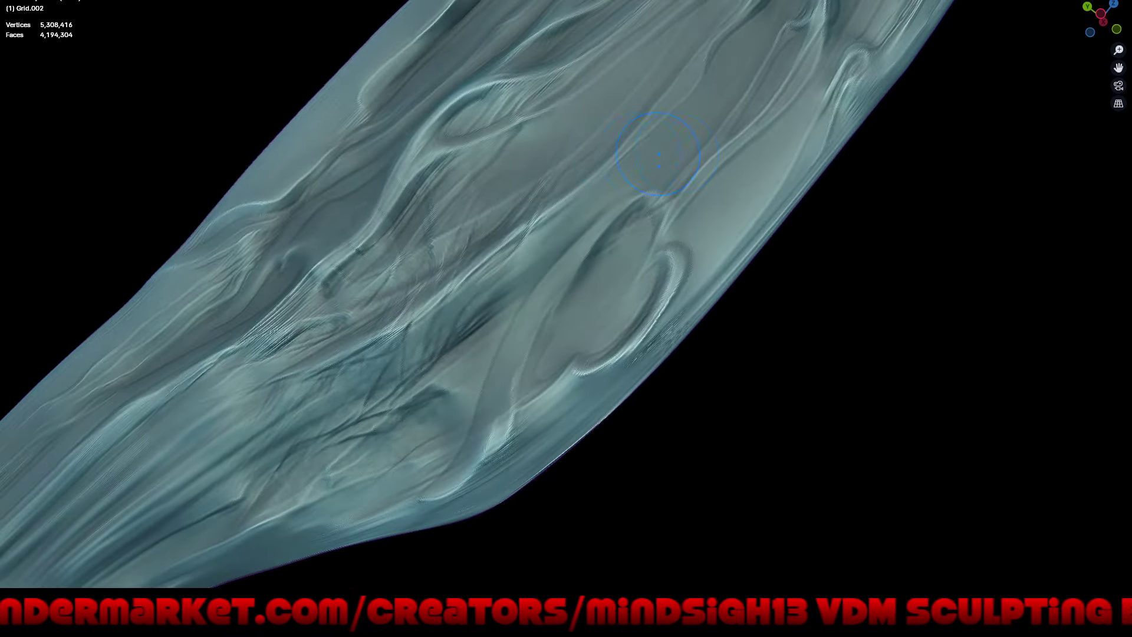
{"action": "middle_click_drag", "start_coordinate": [519, 312], "coordinate": [550, 272]}
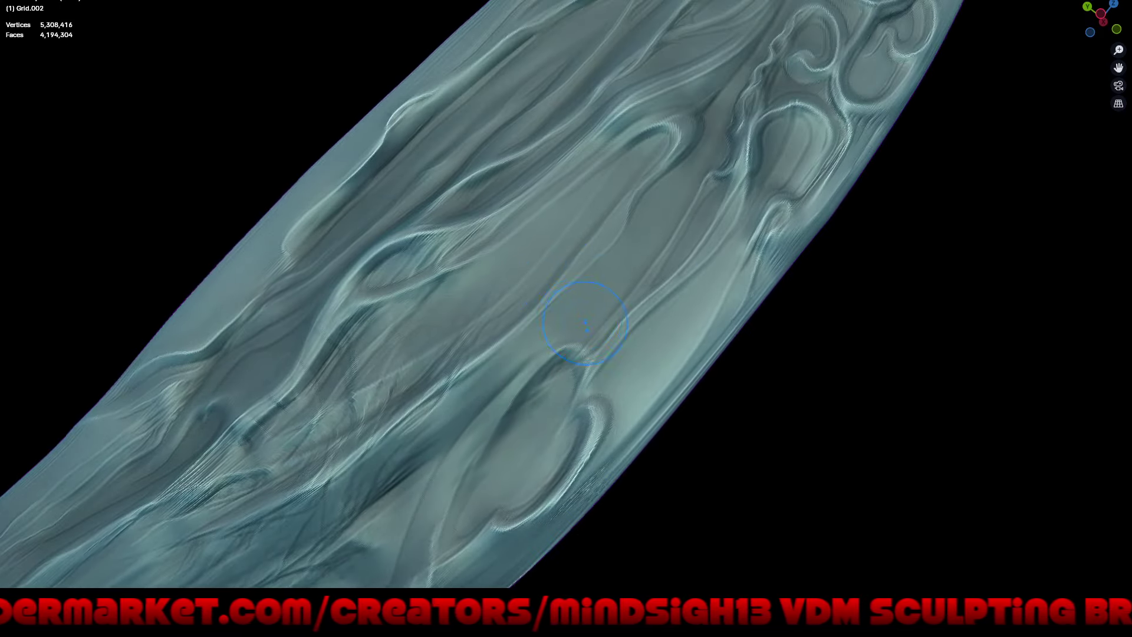
{"action": "scroll", "coordinate": [584, 323], "scroll_direction": "up", "scroll_amount": 3}
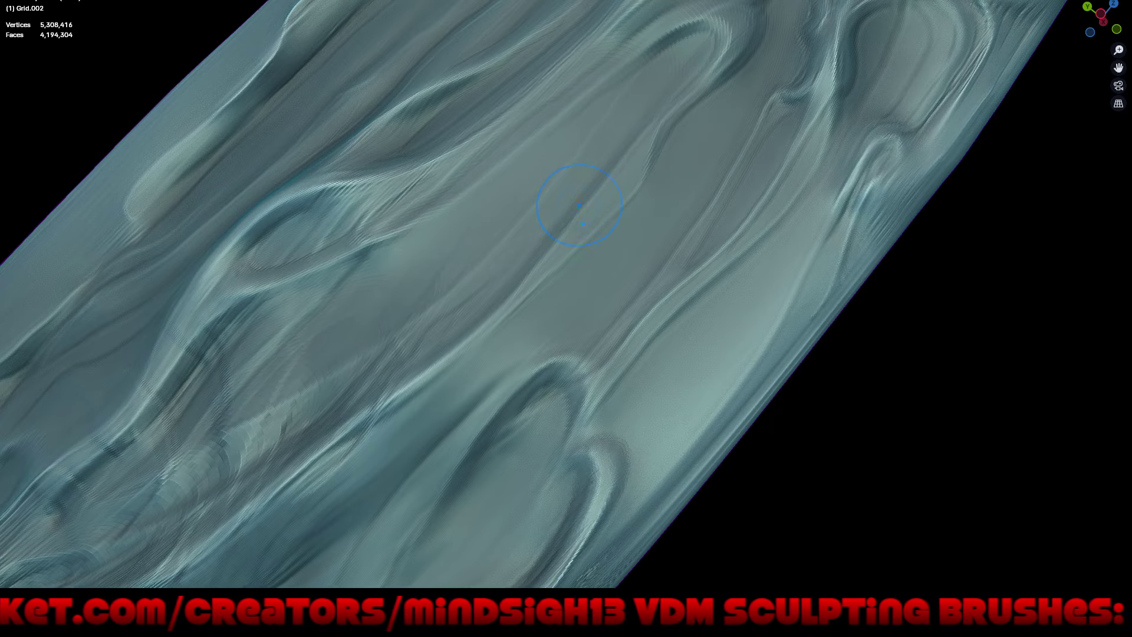
{"action": "middle_click_drag", "start_coordinate": [584, 264], "coordinate": [580, 216]}
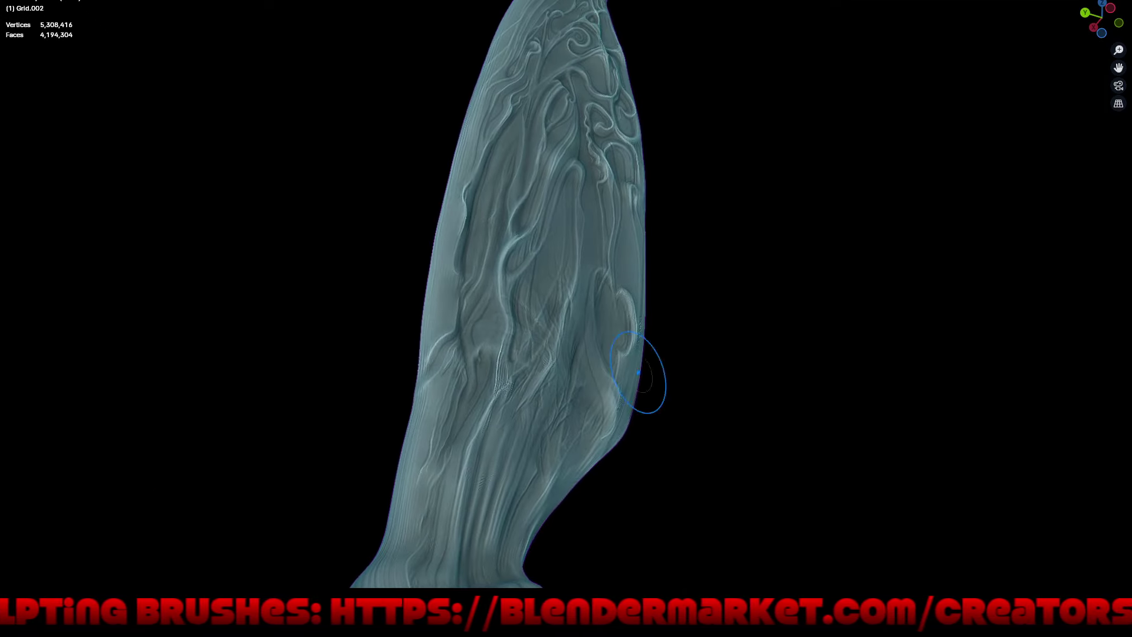
- Carve grooves and ridges across the wing's mid-section, then check it from a diagonal view
{"action": "scroll", "coordinate": [638, 372], "scroll_direction": "up", "scroll_amount": 5}
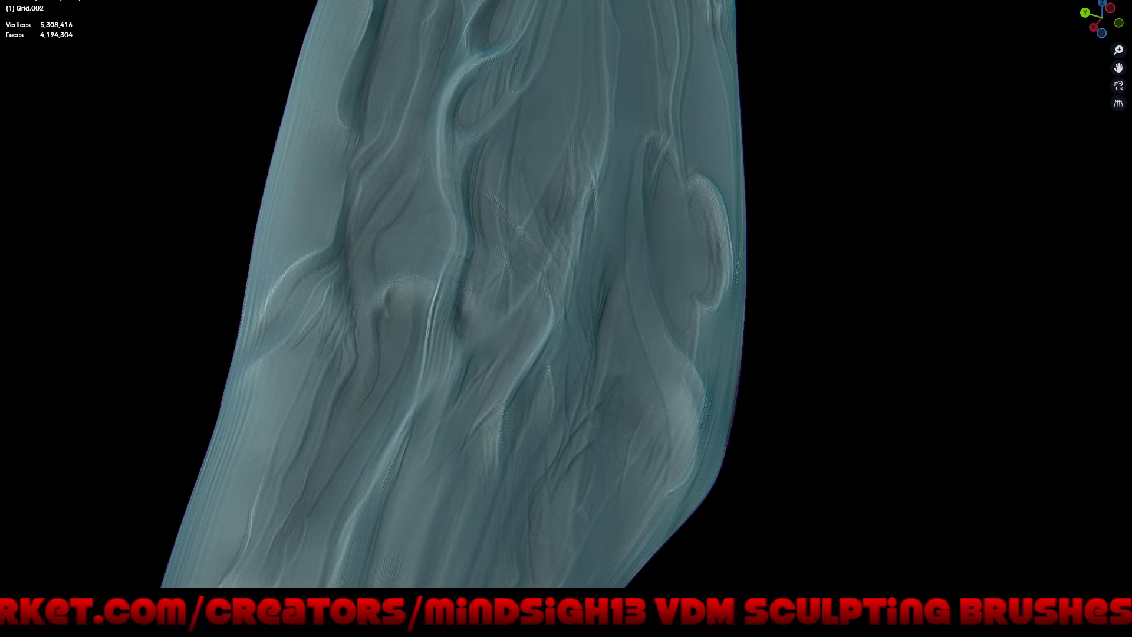
{"action": "scroll", "coordinate": [526, 308], "scroll_direction": "down", "scroll_amount": 3}
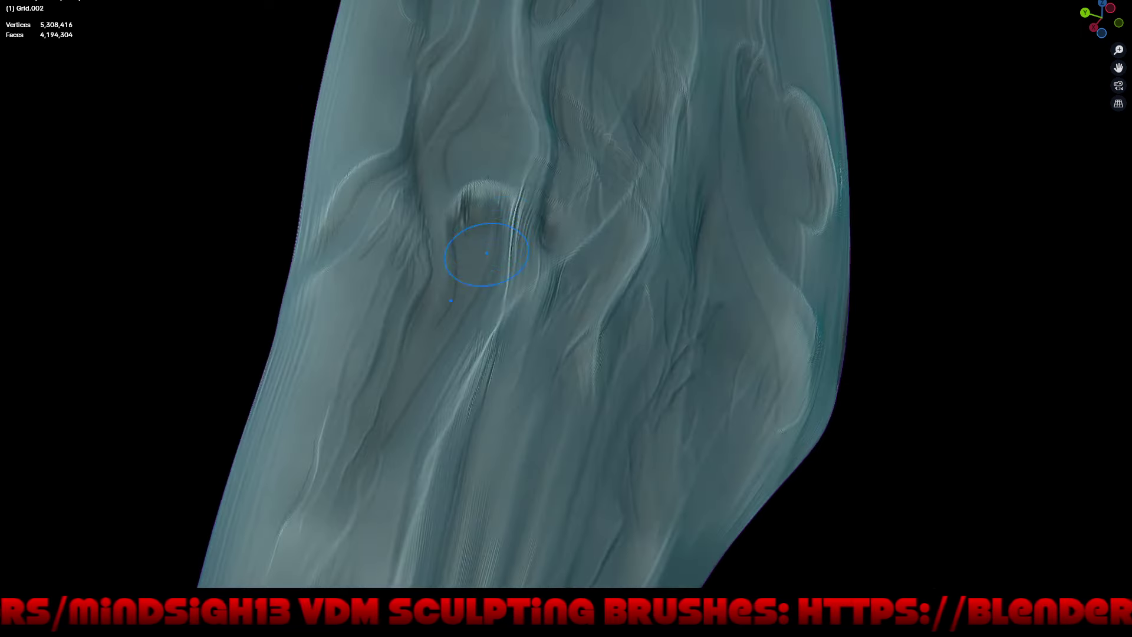
{"action": "middle_click_drag", "start_coordinate": [482, 327], "coordinate": [512, 219]}
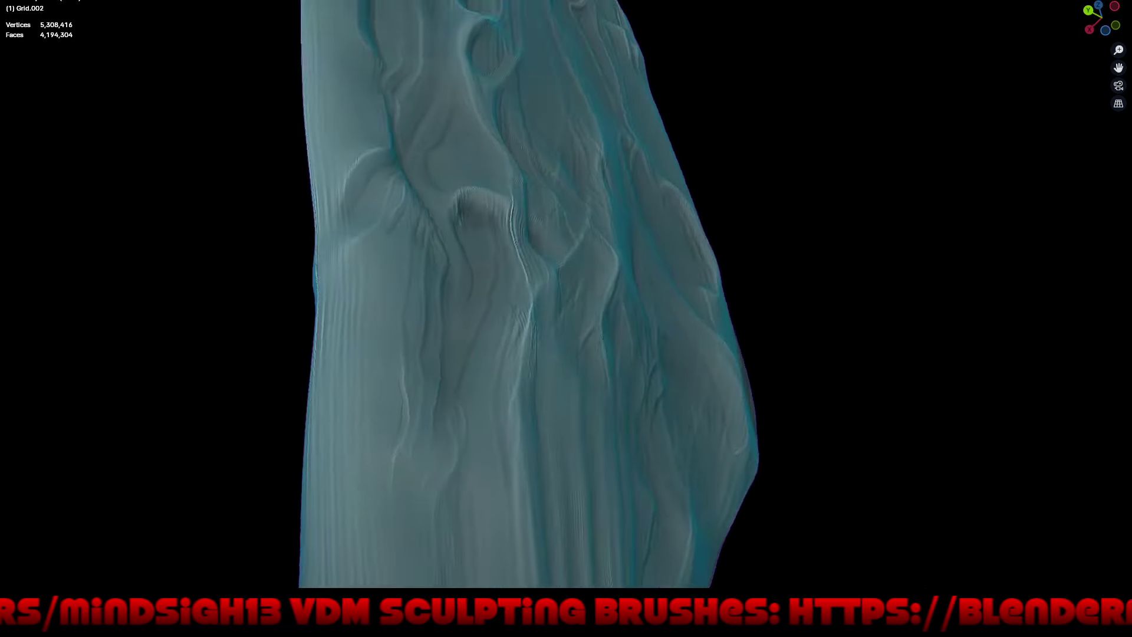
{"action": "mouse_move", "coordinate": [512, 219]}
{"action": "left_mouse_down"}
{"action": "mouse_move", "coordinate": [519, 240]}
{"action": "mouse_move", "coordinate": [597, 210]}
{"action": "mouse_move", "coordinate": [598, 172]}
{"action": "left_mouse_up"}
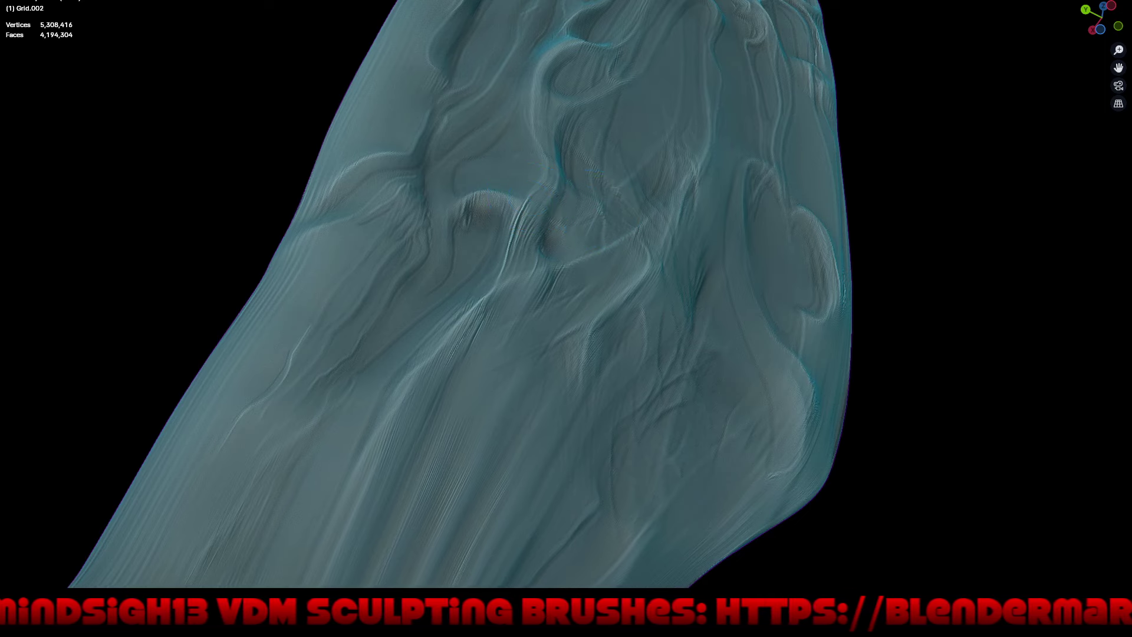
{"action": "mouse_move", "coordinate": [619, 222]}
{"action": "middle_mouse_down"}
{"action": "mouse_move", "coordinate": [575, 275]}
{"action": "mouse_move", "coordinate": [560, 523]}
{"action": "mouse_move", "coordinate": [593, 455]}
{"action": "middle_mouse_up"}
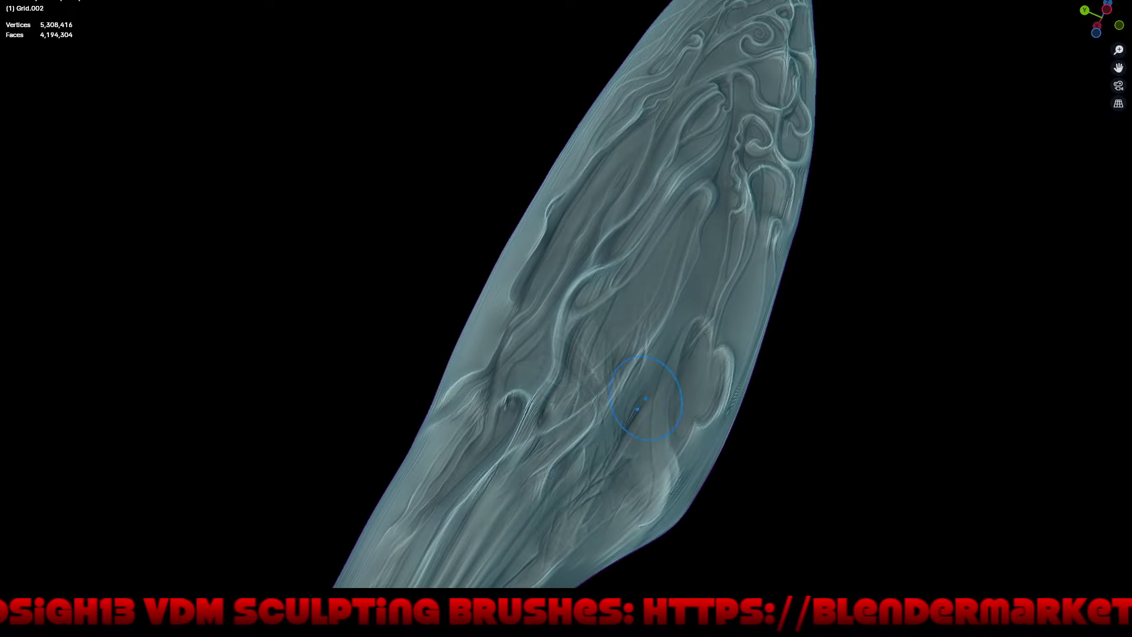
{"action": "scroll", "coordinate": [623, 442], "scroll_direction": "up", "scroll_amount": 3}
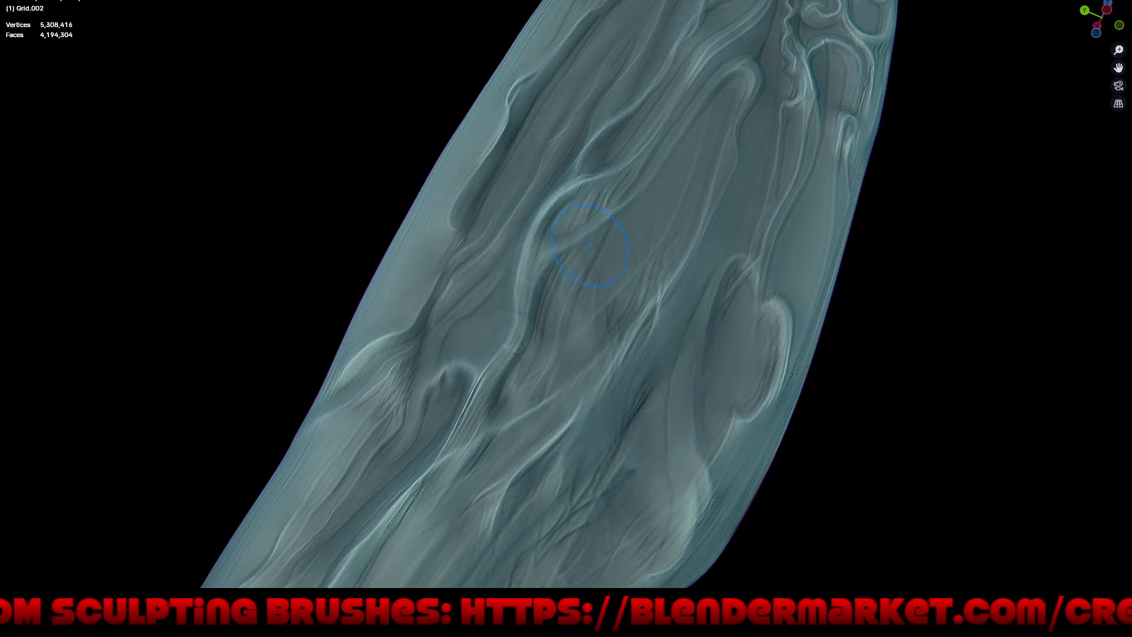
{"action": "scroll", "coordinate": [625, 398], "scroll_direction": "down", "scroll_amount": 5}
{"action": "middle_click_drag", "start_coordinate": [625, 401], "coordinate": [639, 379]}
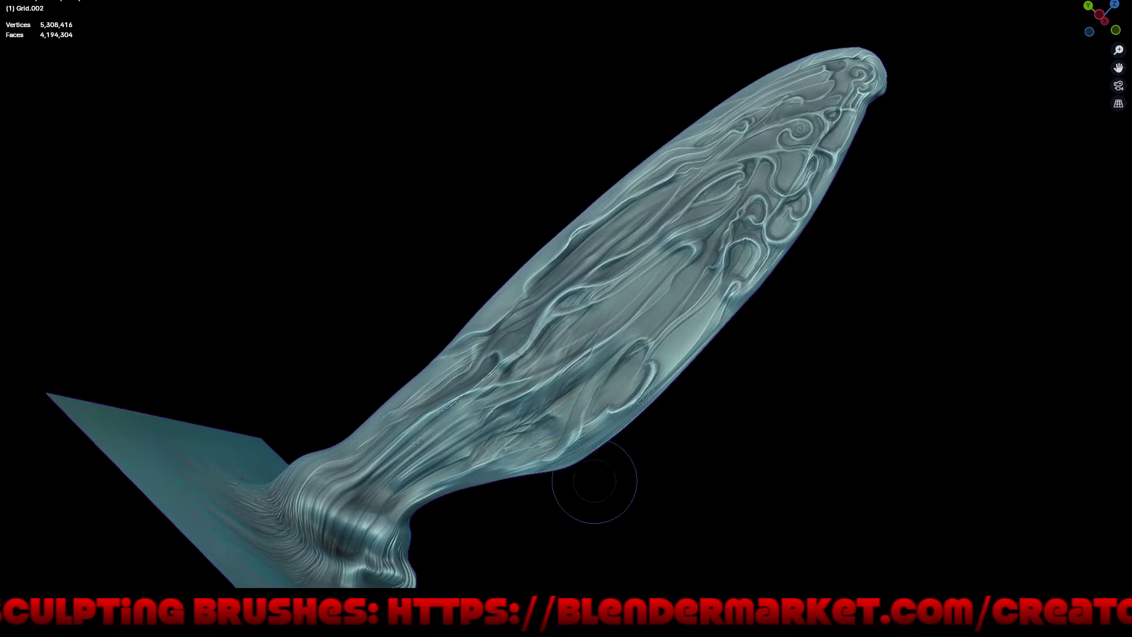
{"action": "scroll", "coordinate": [598, 480], "scroll_direction": "up", "scroll_amount": 2}
{"action": "scroll", "coordinate": [542, 331], "scroll_direction": "up", "scroll_amount": 2}
{"action": "scroll", "coordinate": [542, 330], "scroll_direction": "up", "scroll_amount": 2}
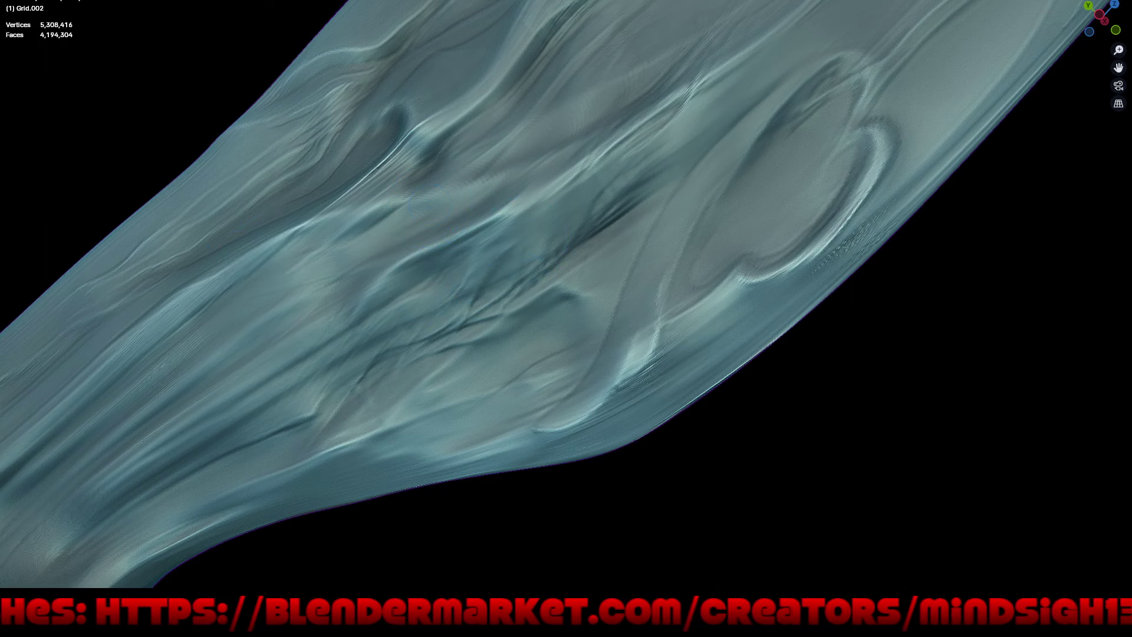
- Draw a thin down-left Crease stroke across the lower wing surface
{"action": "left_click_drag", "start_coordinate": [500, 254], "coordinate": [473, 313]}
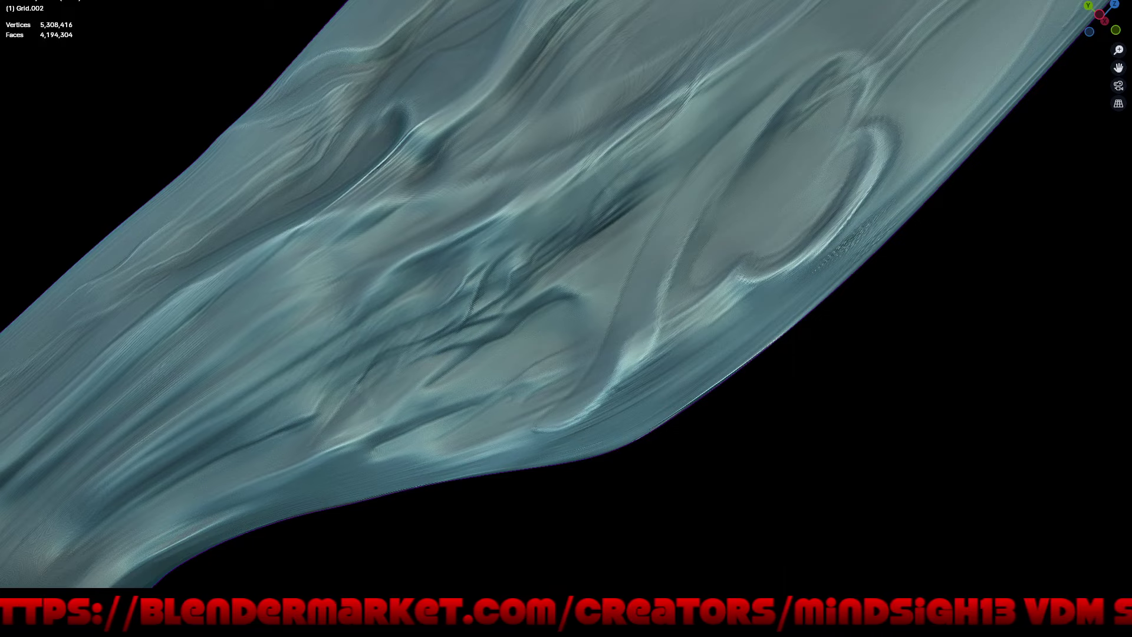
{"action": "scroll", "coordinate": [593, 201], "scroll_direction": "down", "scroll_amount": 6}
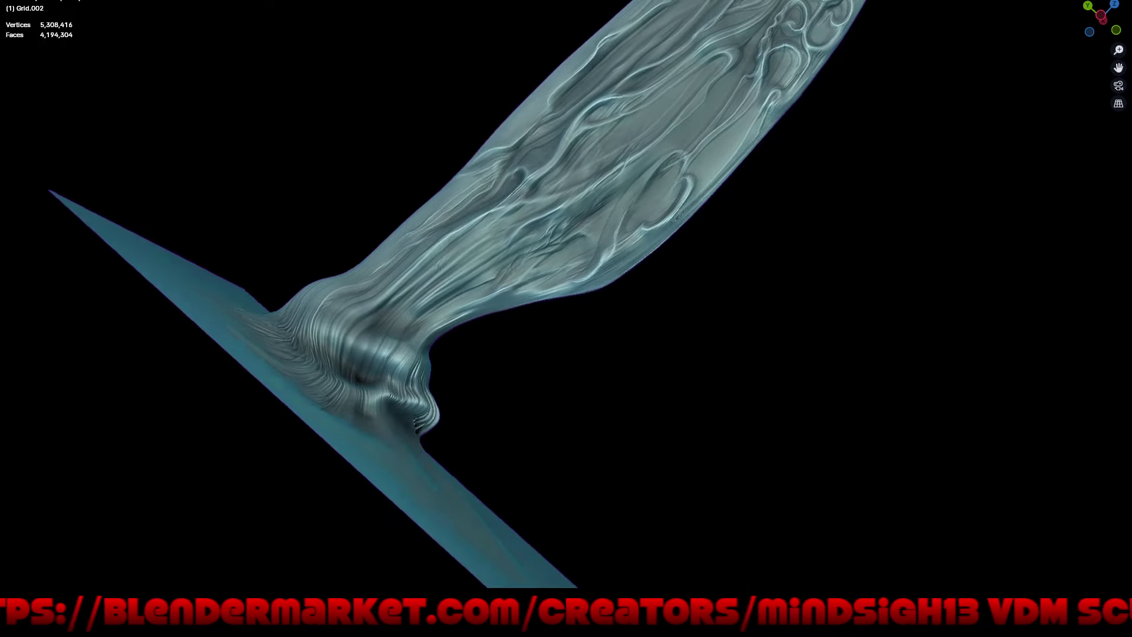
{"action": "mouse_move", "coordinate": [593, 201]}
{"action": "middle_mouse_down"}
{"action": "mouse_move", "coordinate": [760, 367]}
{"action": "mouse_move", "coordinate": [709, 379]}
{"action": "mouse_move", "coordinate": [728, 412]}
{"action": "mouse_move", "coordinate": [612, 356]}
{"action": "mouse_move", "coordinate": [651, 430]}
{"action": "mouse_move", "coordinate": [684, 412]}
{"action": "mouse_move", "coordinate": [613, 416]}
{"action": "mouse_move", "coordinate": [596, 401]}
{"action": "middle_mouse_up"}
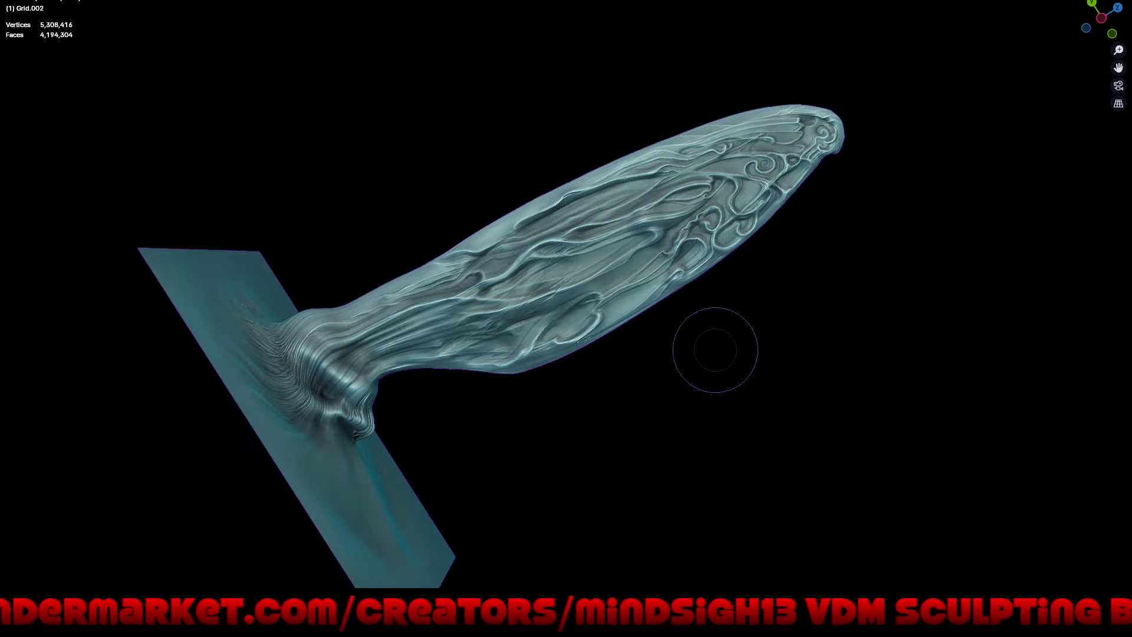
{"action": "mouse_move", "coordinate": [715, 344]}
{"action": "middle_mouse_down"}
{"action": "mouse_move", "coordinate": [725, 378]}
{"action": "mouse_move", "coordinate": [533, 265]}
{"action": "mouse_move", "coordinate": [501, 277]}
{"action": "middle_mouse_up"}
{"action": "scroll", "coordinate": [495, 277], "scroll_direction": "up", "scroll_amount": 1}
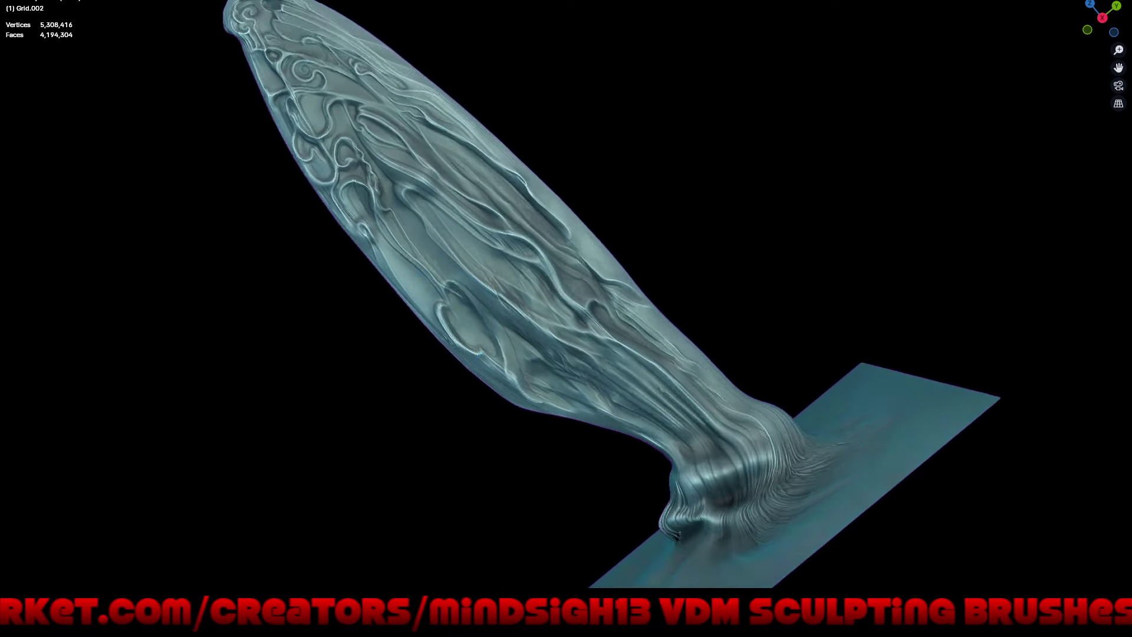
{"action": "scroll", "coordinate": [507, 295], "scroll_direction": "up", "scroll_amount": 2}
{"action": "scroll", "coordinate": [514, 312], "scroll_direction": "up", "scroll_amount": 2}
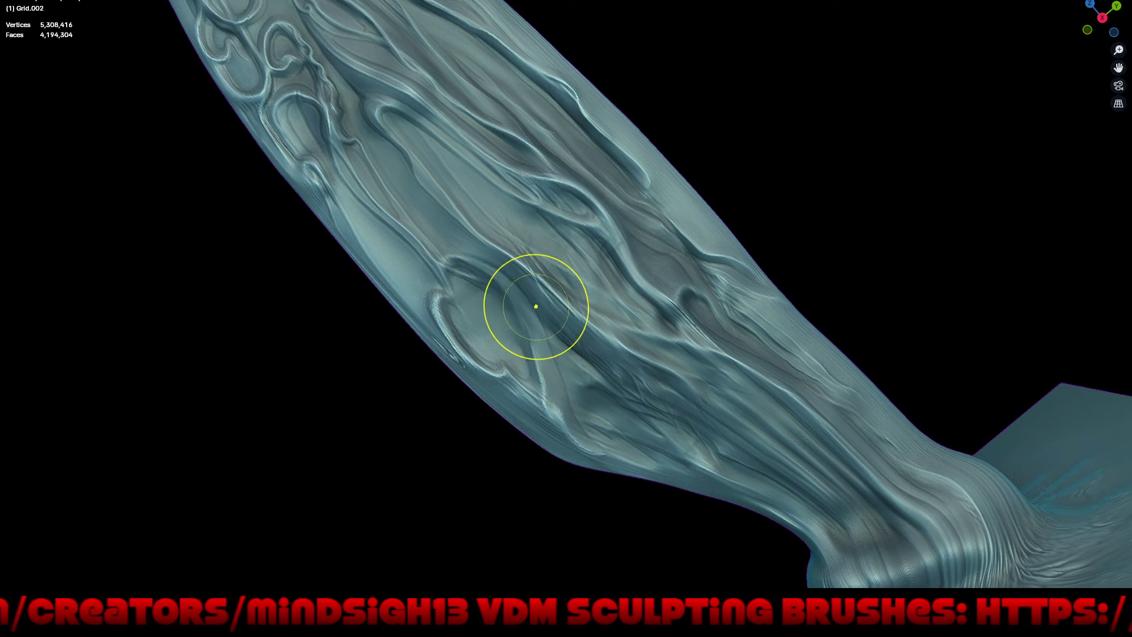
- Lower the sculpt brush strength to about 0.42 and sharpen the crease below the oval ridge
{"action": "scroll", "coordinate": [548, 366], "scroll_direction": "up", "scroll_amount": 4}
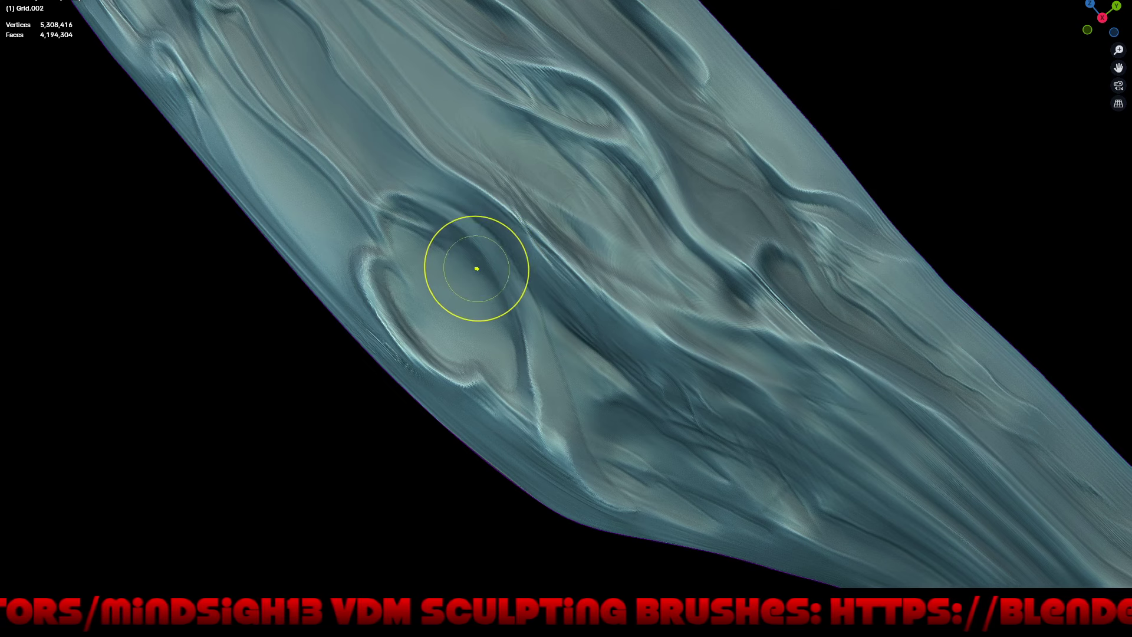
{"action": "key", "text": "shift+f"}
{"action": "left_click", "coordinate": [457, 224]}
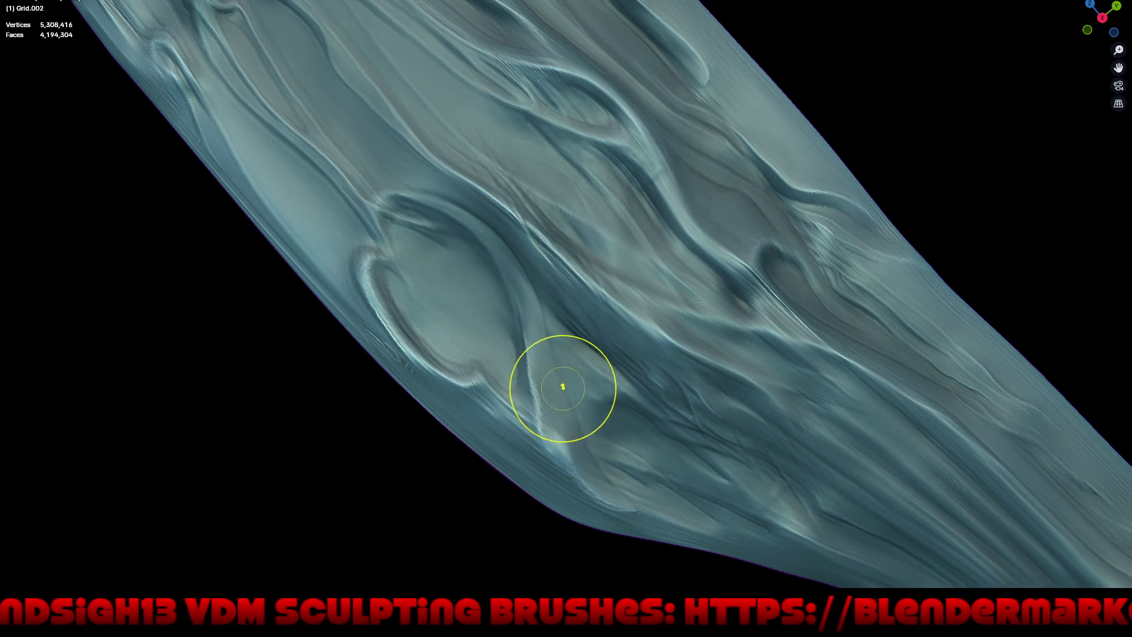
{"action": "left_click_drag", "start_coordinate": [530, 369], "coordinate": [540, 415]}
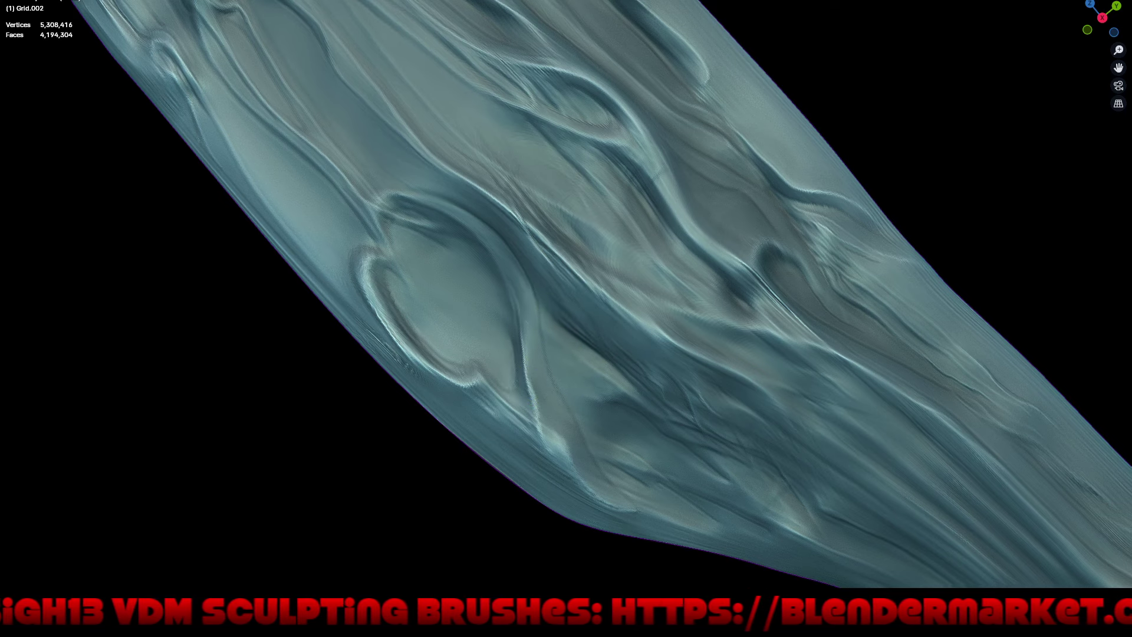
- Re-sculpt the oval ridge, its left edge and the ridge along the wing's lower edge
{"action": "left_click", "coordinate": [420, 282]}
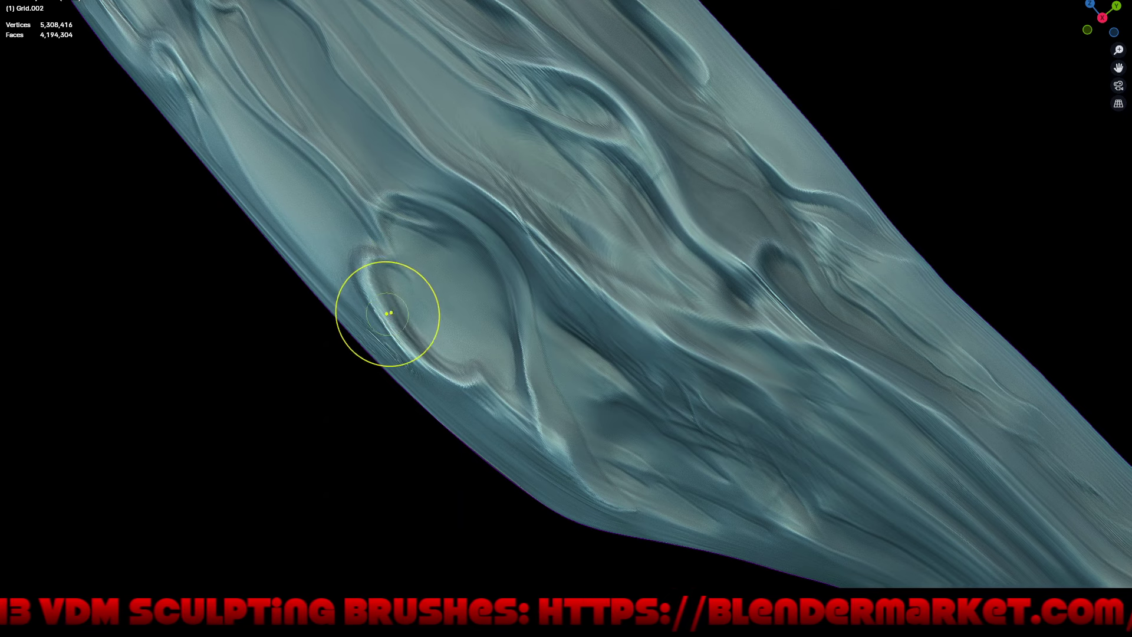
{"action": "left_click", "coordinate": [389, 317]}
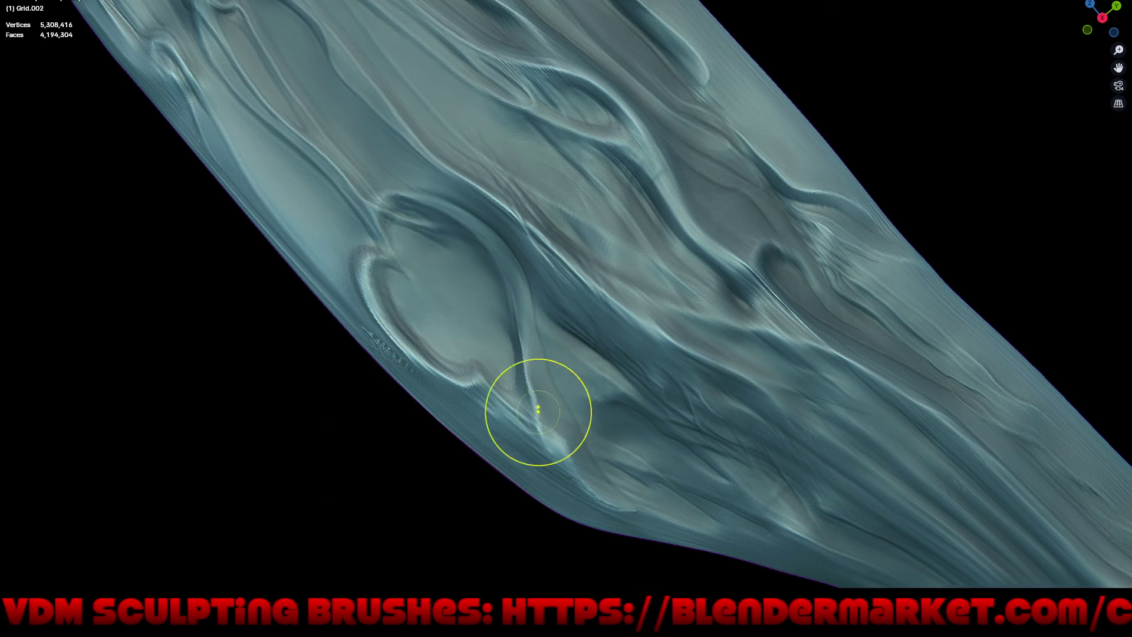
{"action": "left_click", "coordinate": [559, 405]}
{"action": "mouse_move", "coordinate": [560, 406]}
{"action": "left_mouse_down"}
{"action": "mouse_move", "coordinate": [540, 346]}
{"action": "mouse_move", "coordinate": [557, 404]}
{"action": "left_mouse_up"}
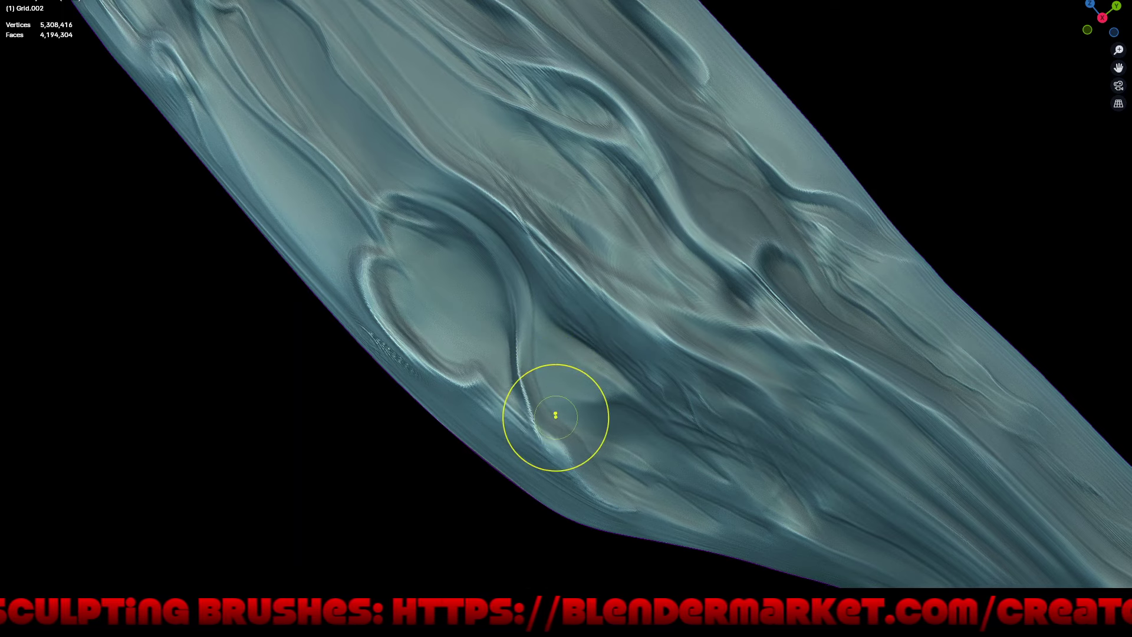
- Orbit out to see the whole sculpted column and smooth the nearby ridges
{"action": "scroll", "coordinate": [584, 442], "scroll_direction": "down", "scroll_amount": 5}
{"action": "scroll", "coordinate": [586, 449], "scroll_direction": "down", "scroll_amount": 2}
{"action": "mouse_move", "coordinate": [586, 449]}
{"action": "middle_mouse_down"}
{"action": "mouse_move", "coordinate": [606, 416]}
{"action": "mouse_move", "coordinate": [548, 407]}
{"action": "mouse_move", "coordinate": [728, 373]}
{"action": "mouse_move", "coordinate": [589, 377]}
{"action": "mouse_move", "coordinate": [392, 253]}
{"action": "mouse_move", "coordinate": [454, 212]}
{"action": "middle_mouse_up"}
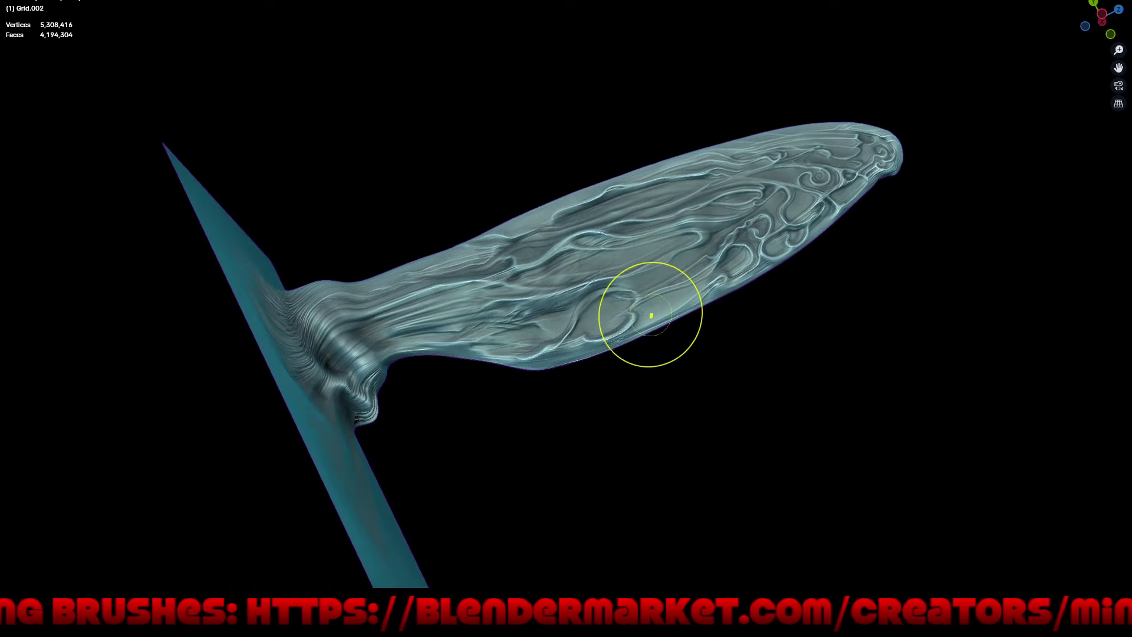
{"action": "scroll", "coordinate": [648, 303], "scroll_direction": "up", "scroll_amount": 2}
{"action": "scroll", "coordinate": [605, 261], "scroll_direction": "up", "scroll_amount": 1}
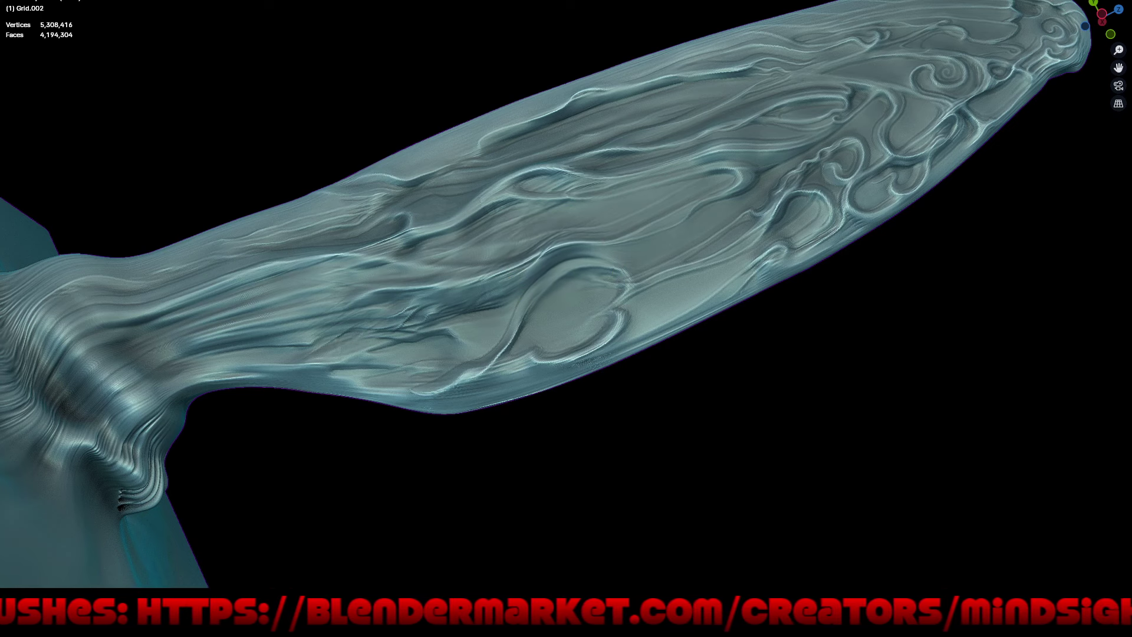
{"action": "mouse_move", "coordinate": [537, 273]}
{"action": "left_mouse_down"}
{"action": "mouse_move", "coordinate": [498, 299]}
{"action": "mouse_move", "coordinate": [563, 315]}
{"action": "mouse_move", "coordinate": [593, 269]}
{"action": "left_mouse_up"}
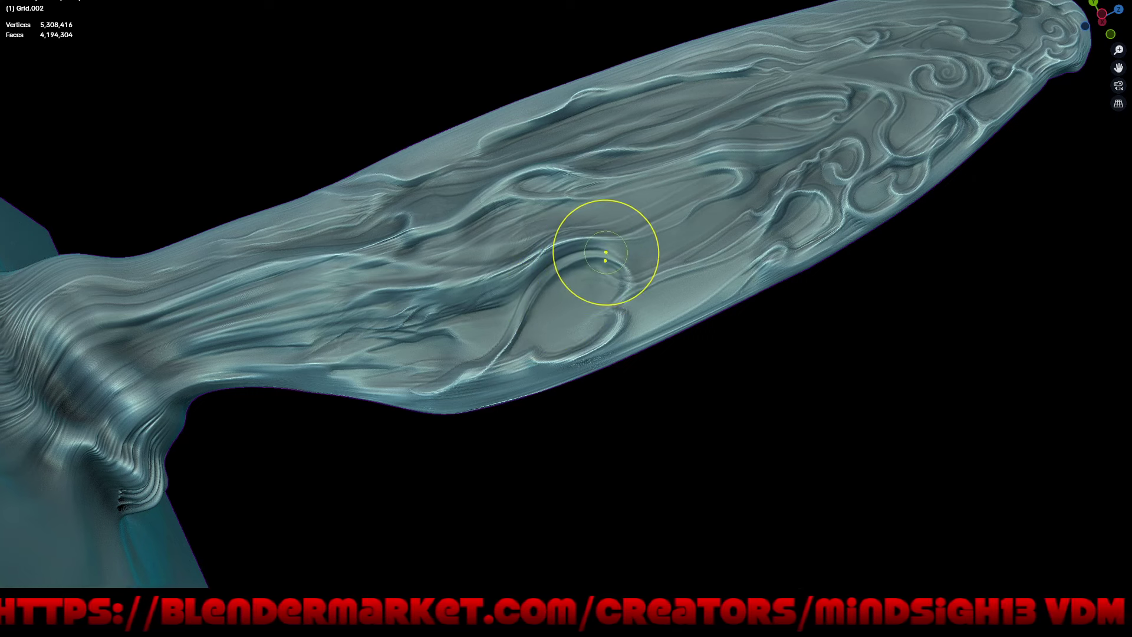
- Drag the loop ridge into a larger, lower arc, then orbit toward the wing tip
{"action": "mouse_move", "coordinate": [605, 254]}
{"action": "left_mouse_down"}
{"action": "mouse_move", "coordinate": [560, 285]}
{"action": "mouse_move", "coordinate": [652, 328]}
{"action": "mouse_move", "coordinate": [614, 336]}
{"action": "mouse_move", "coordinate": [606, 316]}
{"action": "left_mouse_up"}
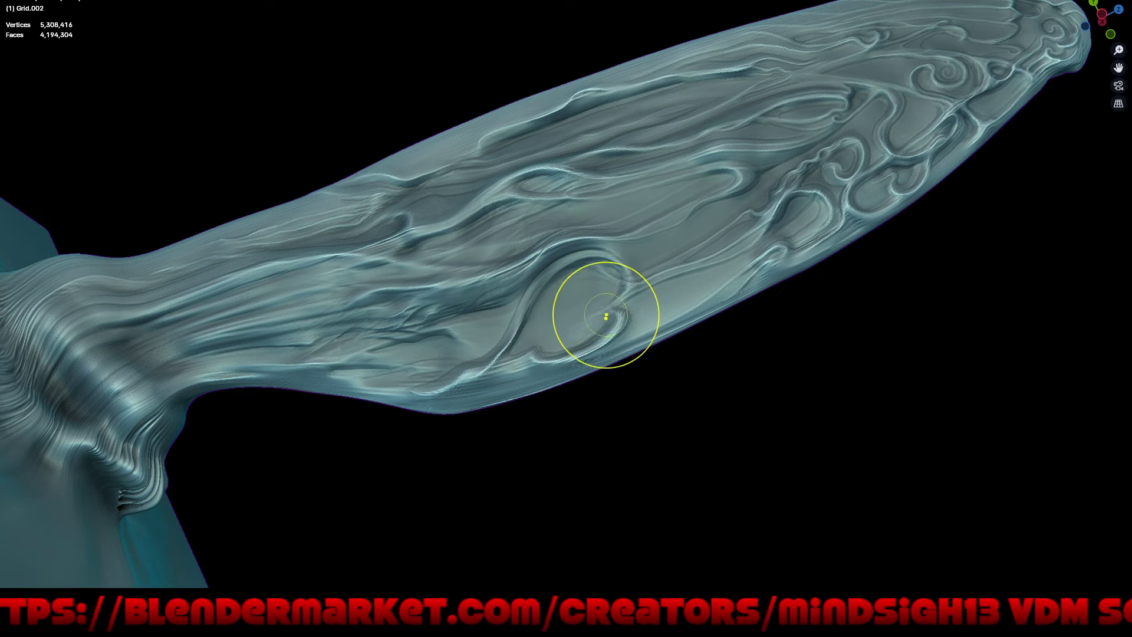
{"action": "right_click", "coordinate": [606, 314]}
{"action": "left_click", "coordinate": [606, 315]}
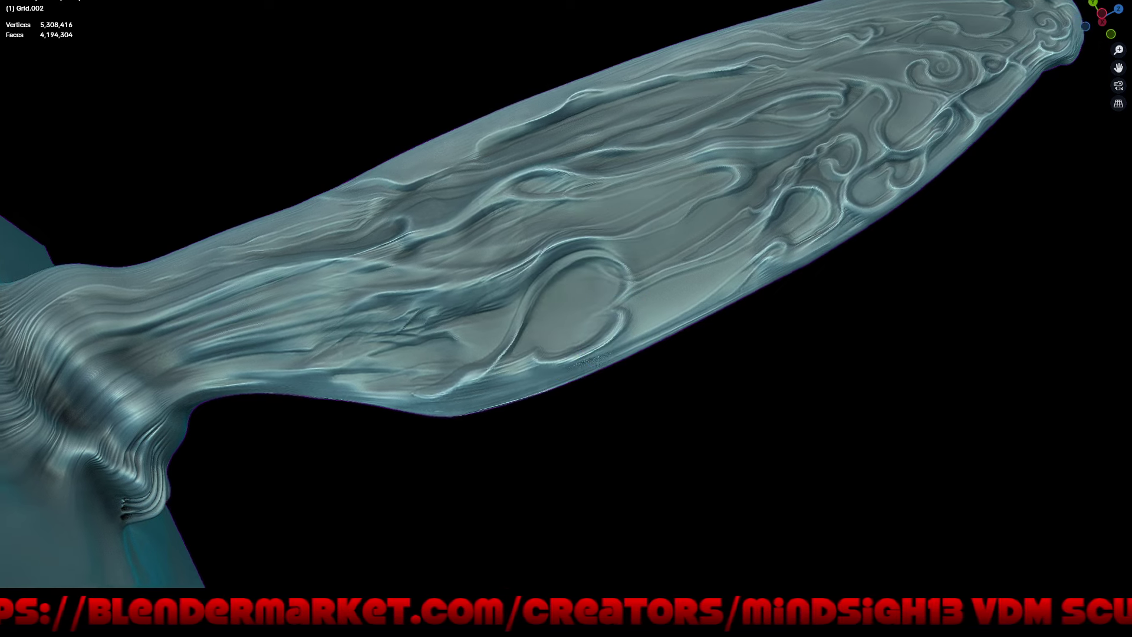
{"action": "middle_click_drag", "start_coordinate": [606, 315], "coordinate": [773, 382]}
{"action": "middle_click_drag", "start_coordinate": [869, 374], "coordinate": [780, 382]}
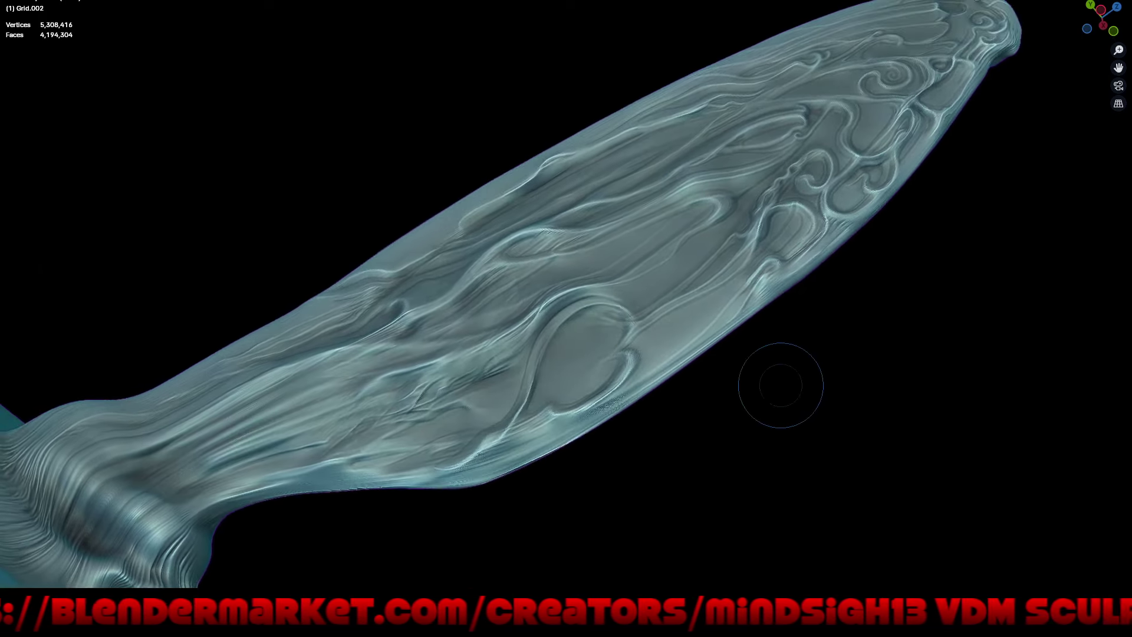
{"action": "middle_click_drag", "start_coordinate": [720, 471], "coordinate": [728, 412]}
- Save the sculpt file from the Ctrl+S pie menu, then close in on the wing-tip swirls
{"action": "key", "text": "ctrl+s"}
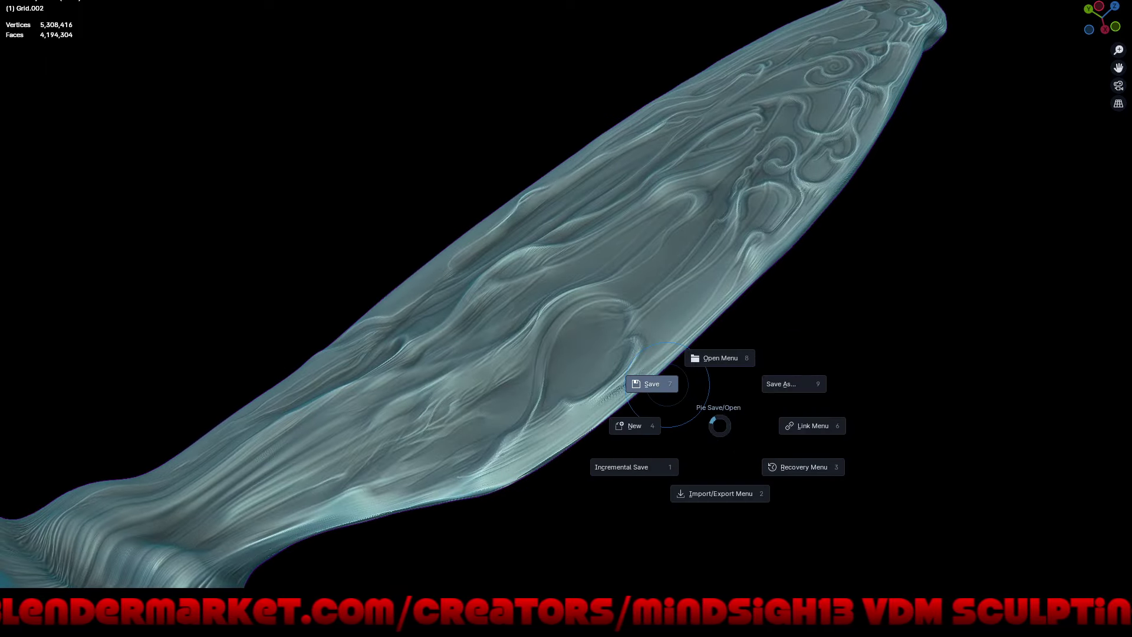
{"action": "left_click", "coordinate": [667, 384]}
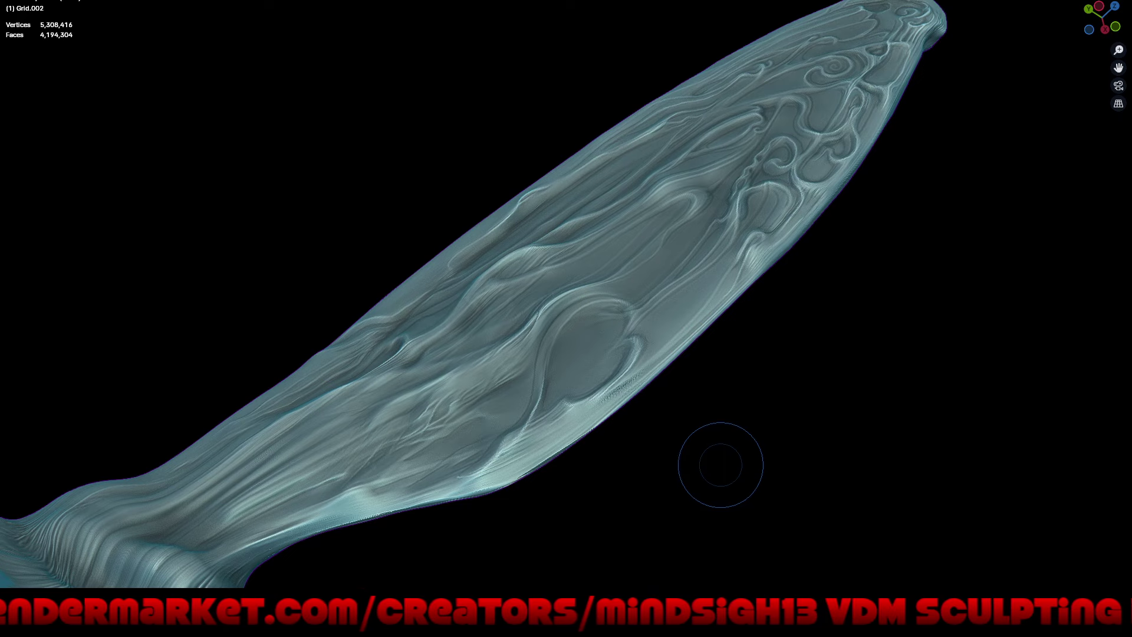
{"action": "mouse_move", "coordinate": [890, 265]}
{"action": "middle_mouse_down"}
{"action": "mouse_move", "coordinate": [745, 387]}
{"action": "mouse_move", "coordinate": [778, 354]}
{"action": "mouse_move", "coordinate": [866, 354]}
{"action": "middle_mouse_up"}
{"action": "mouse_move", "coordinate": [923, 295]}
{"action": "middle_mouse_down", "text": "ctrl"}
{"action": "mouse_move", "coordinate": [962, 189]}
{"action": "mouse_move", "coordinate": [835, 256]}
{"action": "mouse_move", "coordinate": [819, 283]}
{"action": "middle_mouse_up", "text": "ctrl"}
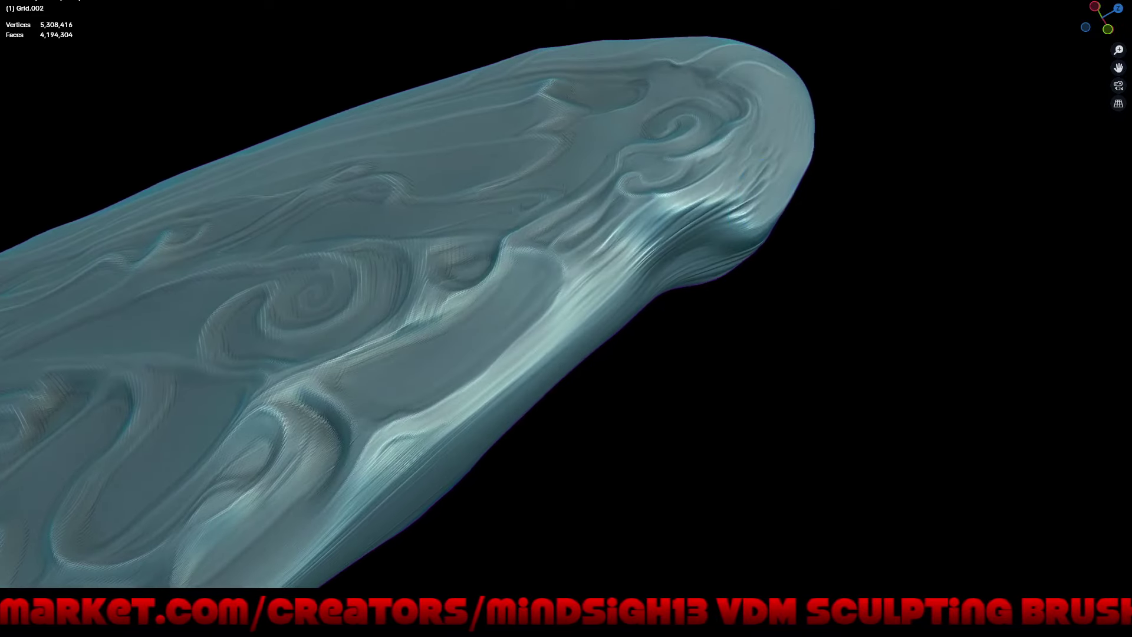
{"action": "scroll", "coordinate": [819, 283], "scroll_direction": "up", "scroll_amount": 2}
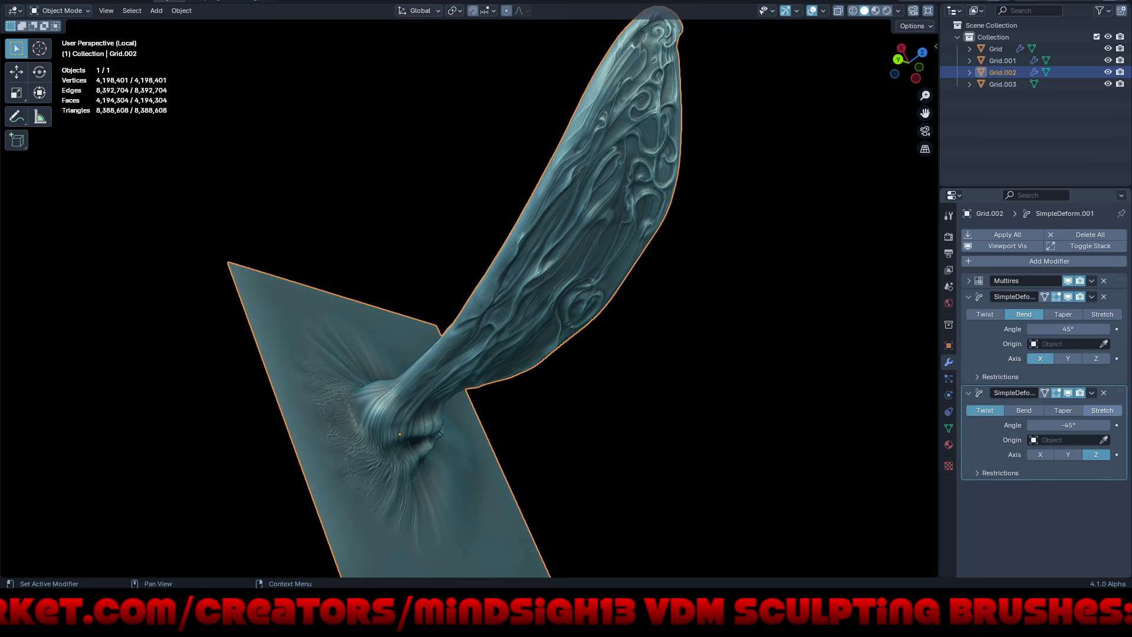
- Turn the second SimpleDeform from Twist into a Stretch along the Y axis
{"action": "left_click", "coordinate": [1102, 411]}
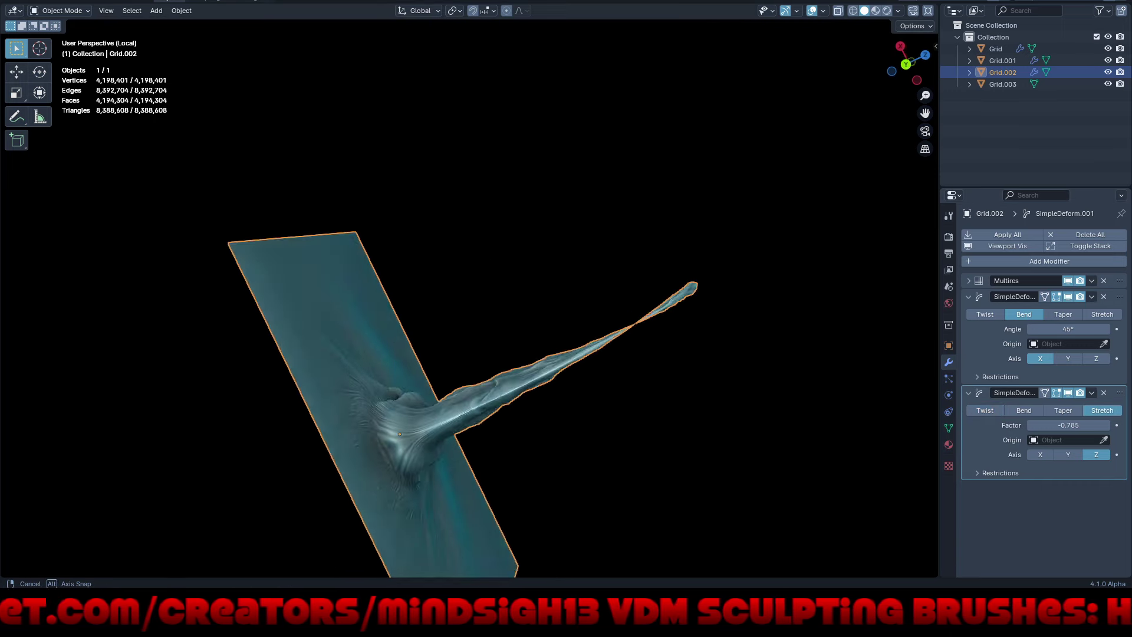
{"action": "middle_click_drag", "start_coordinate": [472, 294], "coordinate": [530, 247]}
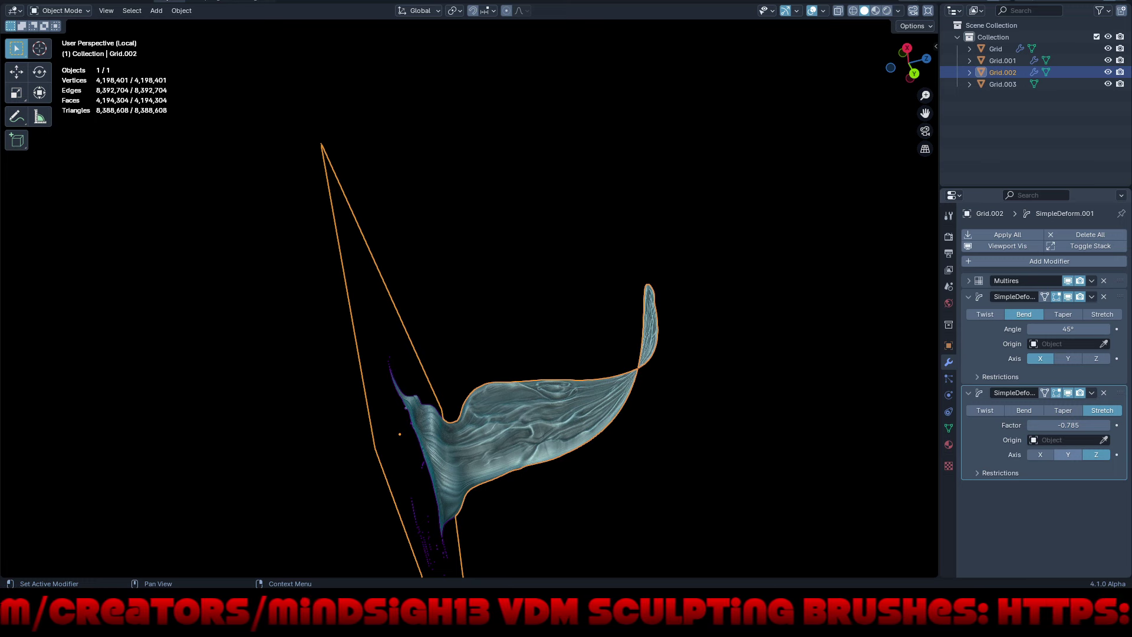
{"action": "left_click", "coordinate": [1067, 454]}
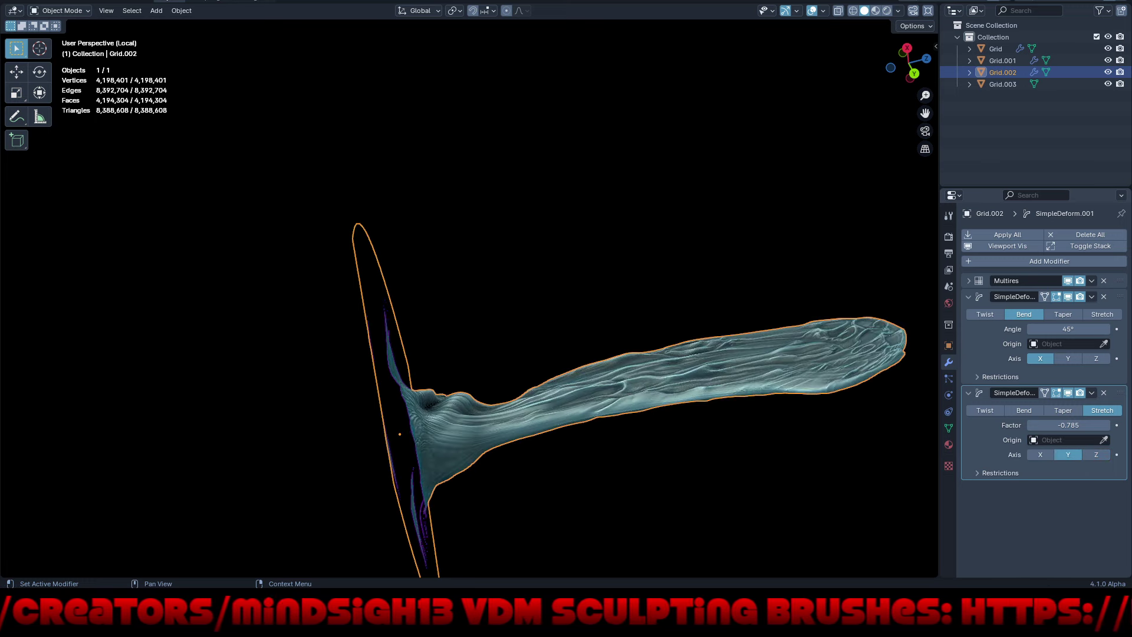
{"action": "mouse_move", "coordinate": [505, 523]}
{"action": "middle_mouse_down"}
{"action": "mouse_move", "coordinate": [358, 321]}
{"action": "mouse_move", "coordinate": [389, 294]}
{"action": "middle_mouse_up"}
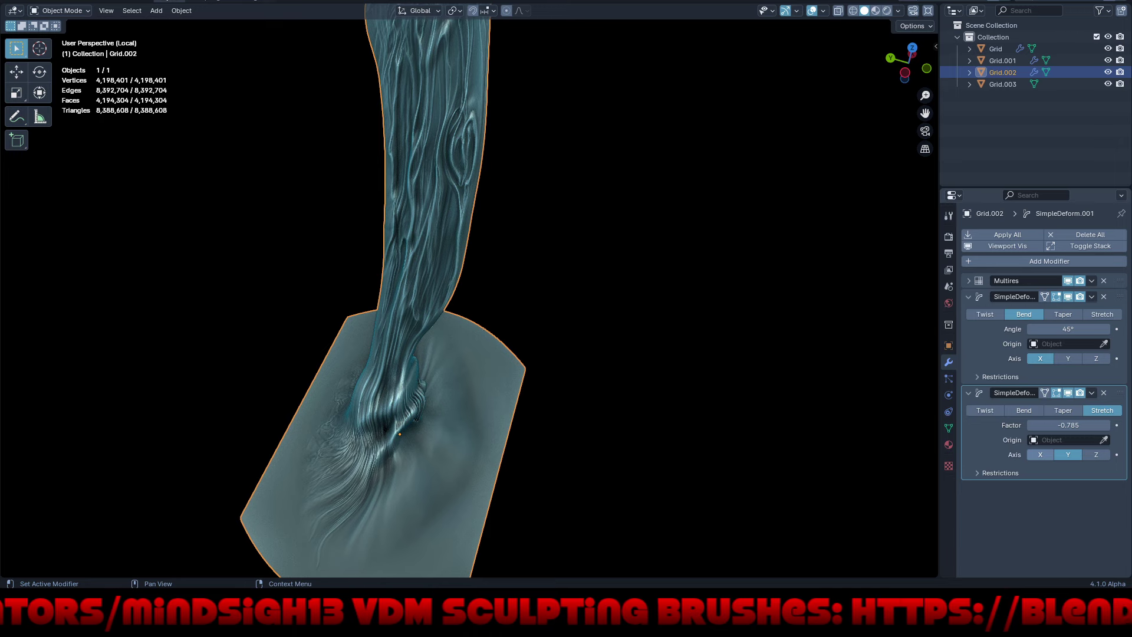
- Switch the Stretch axis to X, then turn off Multires viewport display to show the low-res mesh
{"action": "left_click", "coordinate": [1040, 454]}
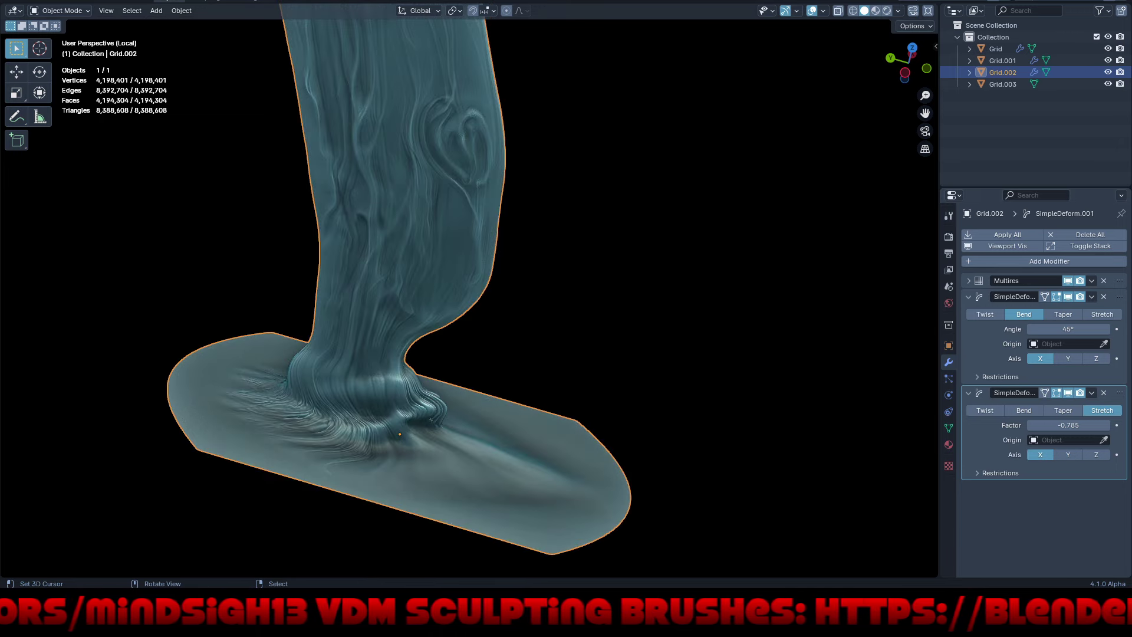
{"action": "scroll", "coordinate": [718, 520], "scroll_direction": "down", "scroll_amount": 2}
{"action": "scroll", "coordinate": [718, 521], "scroll_direction": "down", "scroll_amount": 4}
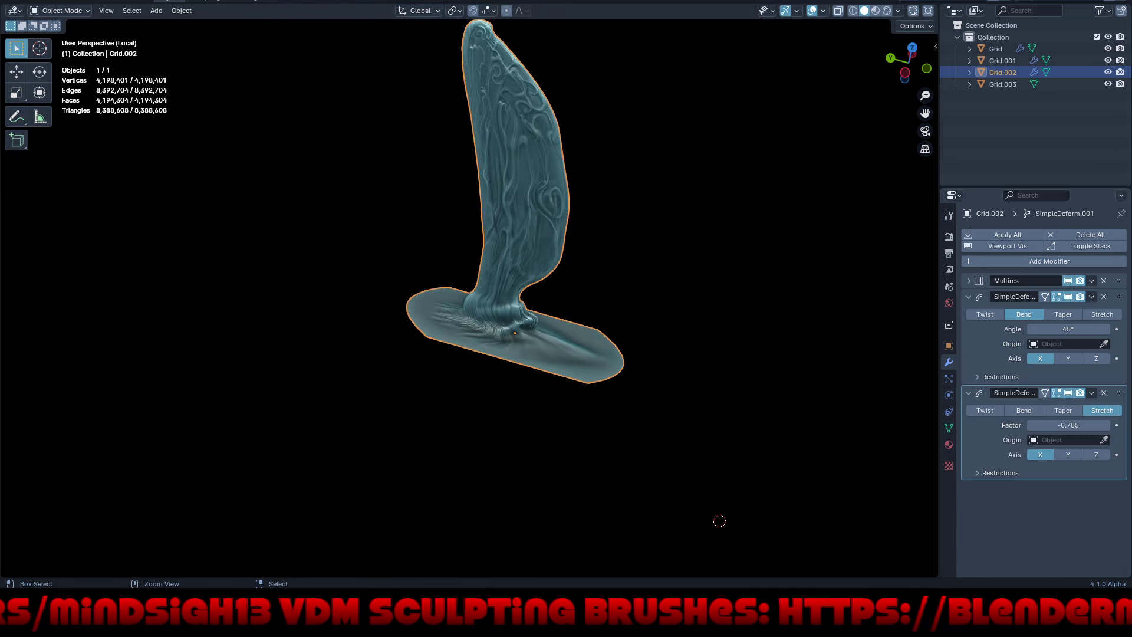
{"action": "mouse_move", "coordinate": [718, 520]}
{"action": "middle_mouse_down"}
{"action": "mouse_move", "coordinate": [654, 543]}
{"action": "mouse_move", "coordinate": [422, 556]}
{"action": "middle_mouse_up"}
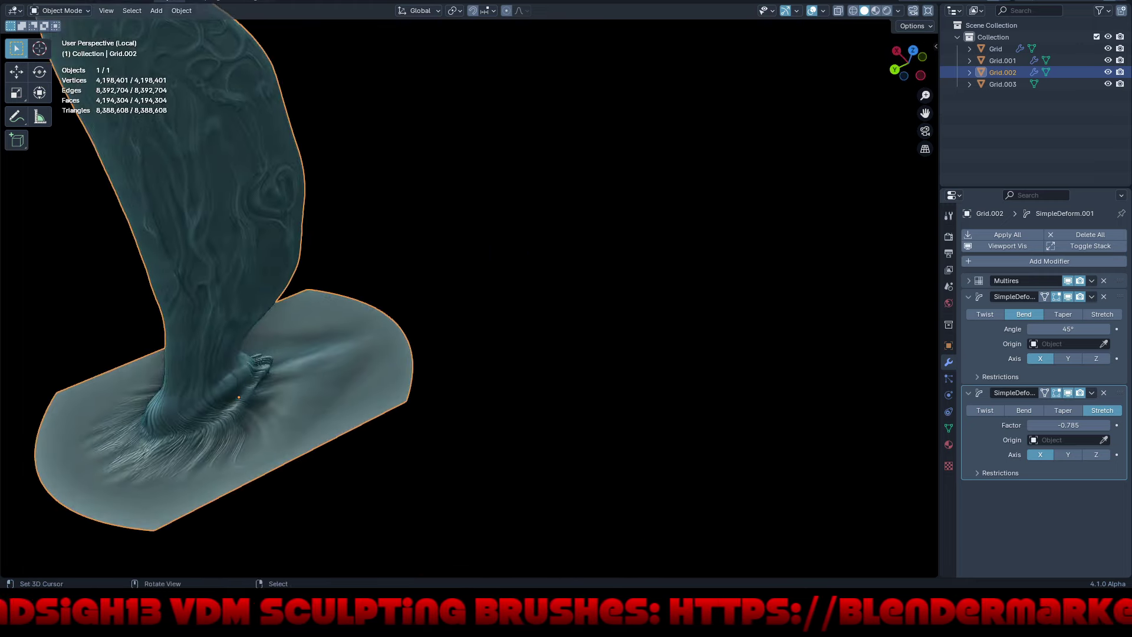
{"action": "mouse_move", "coordinate": [422, 555]}
{"action": "middle_mouse_down"}
{"action": "mouse_move", "coordinate": [377, 530]}
{"action": "mouse_move", "coordinate": [484, 507]}
{"action": "mouse_move", "coordinate": [501, 491]}
{"action": "middle_mouse_up"}
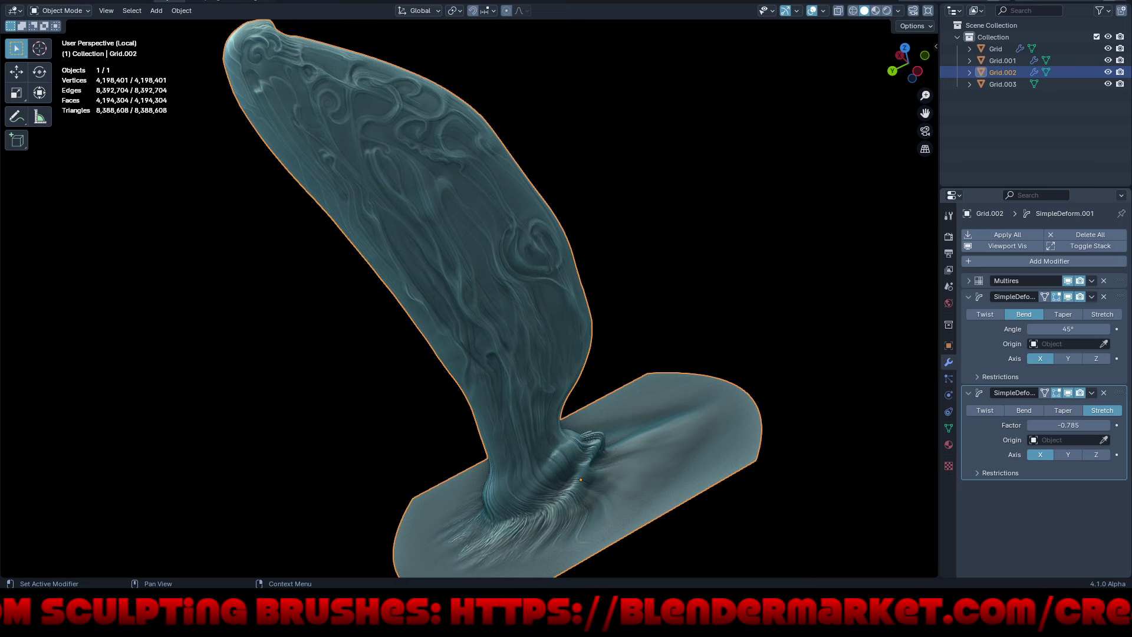
{"action": "left_click", "coordinate": [1067, 280]}
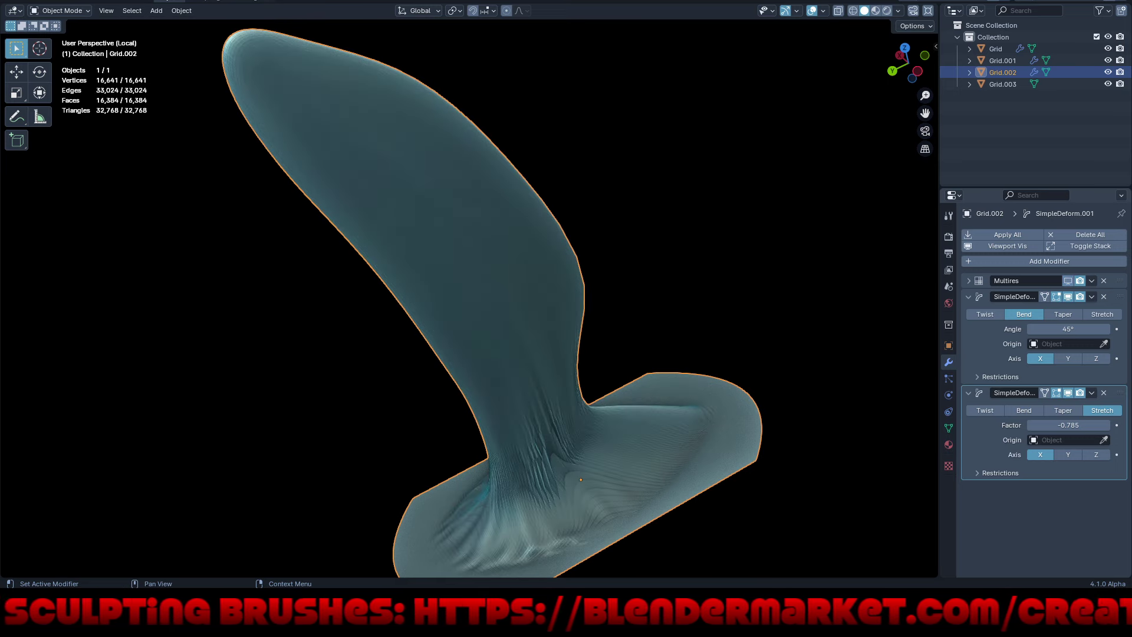
- Try a Z-axis Taper on the second SimpleDeform, then delete that modifier with Ctrl+X
{"action": "left_click", "coordinate": [1063, 410]}
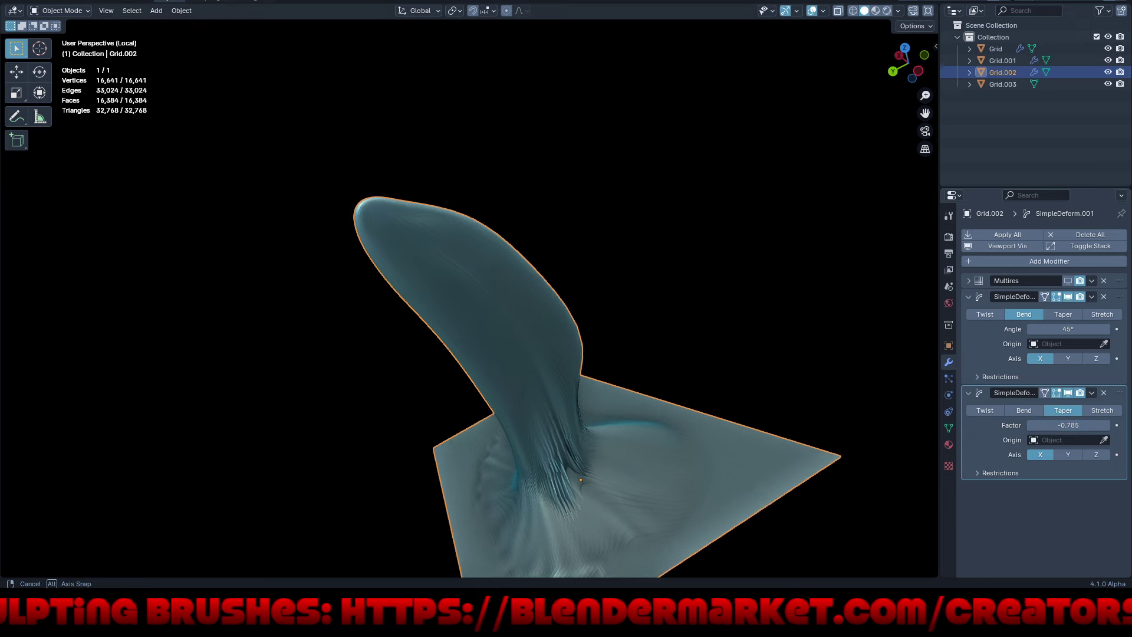
{"action": "middle_click_drag", "start_coordinate": [678, 294], "coordinate": [560, 301]}
{"action": "left_click", "coordinate": [1096, 454]}
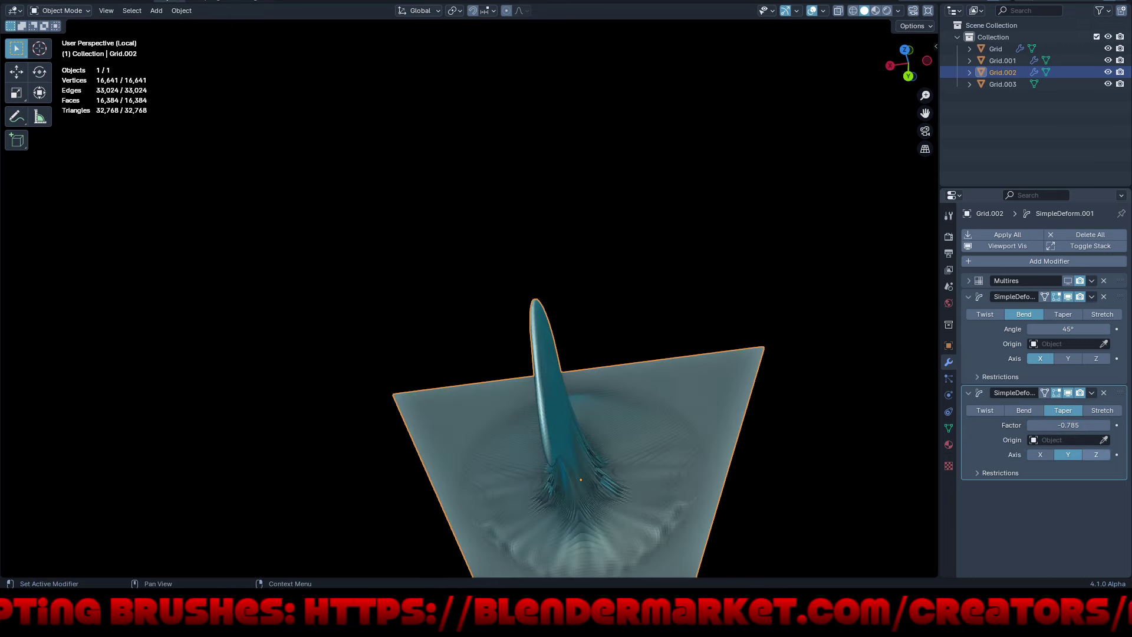
{"action": "middle_click_drag", "start_coordinate": [649, 295], "coordinate": [542, 313]}
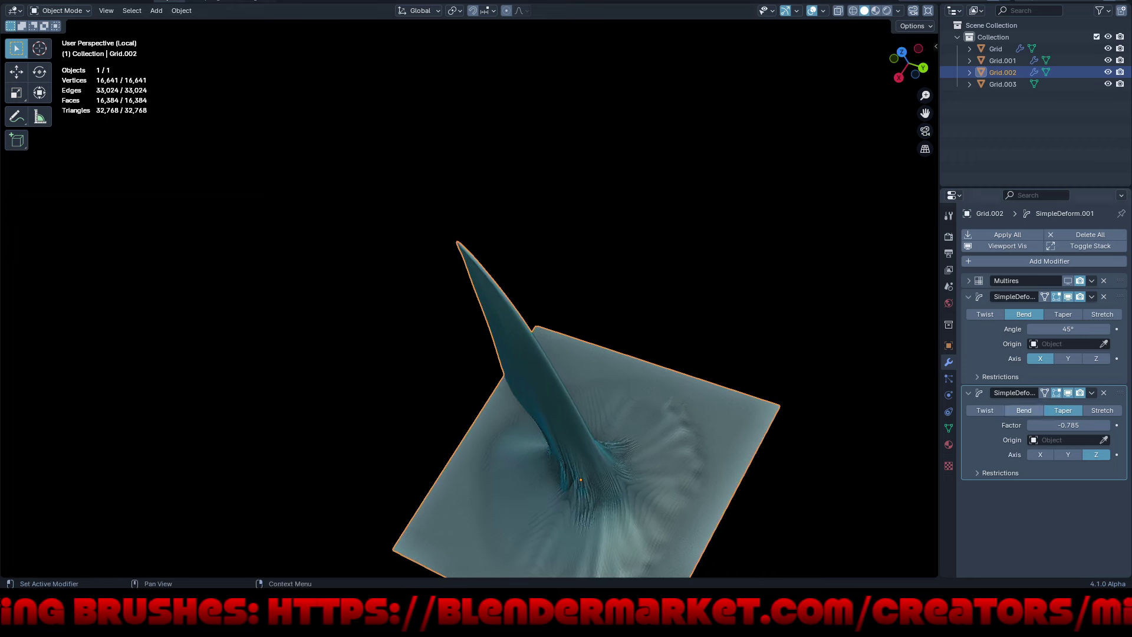
{"action": "middle_click_drag", "start_coordinate": [236, 229], "coordinate": [82, 228]}
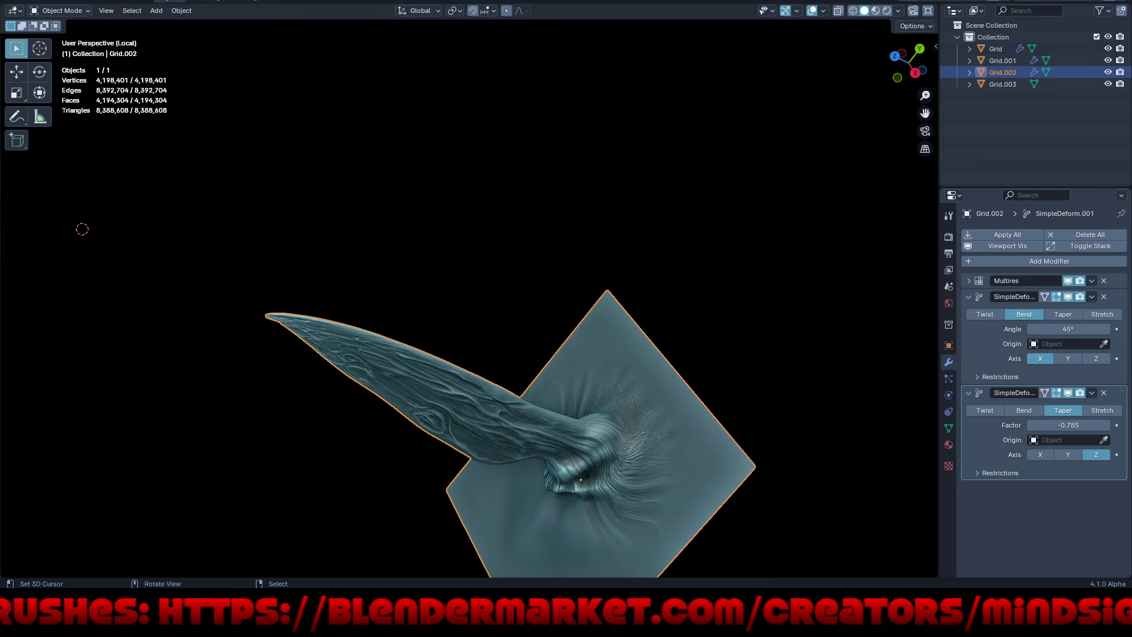
{"action": "mouse_move", "coordinate": [82, 228]}
{"action": "middle_mouse_down"}
{"action": "mouse_move", "coordinate": [91, 177]}
{"action": "mouse_move", "coordinate": [30, 331]}
{"action": "mouse_move", "coordinate": [47, 319]}
{"action": "middle_mouse_up"}
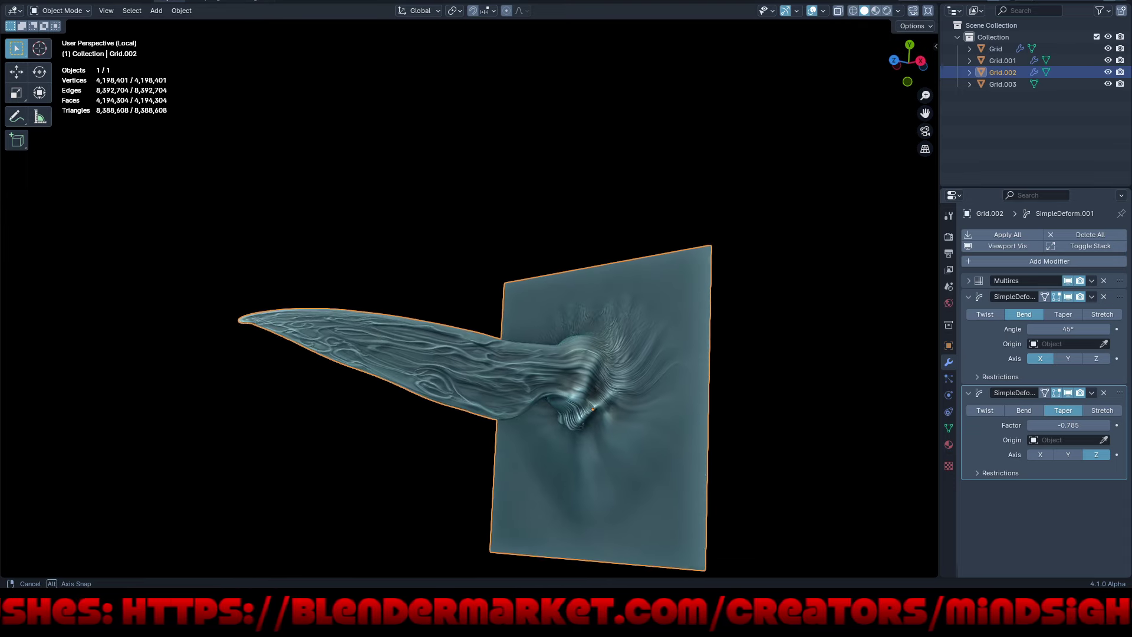
{"action": "scroll", "coordinate": [413, 325], "scroll_direction": "up", "scroll_amount": 2}
{"action": "scroll", "coordinate": [412, 324], "scroll_direction": "up", "scroll_amount": 2}
{"action": "middle_click_drag", "start_coordinate": [413, 324], "coordinate": [513, 305]}
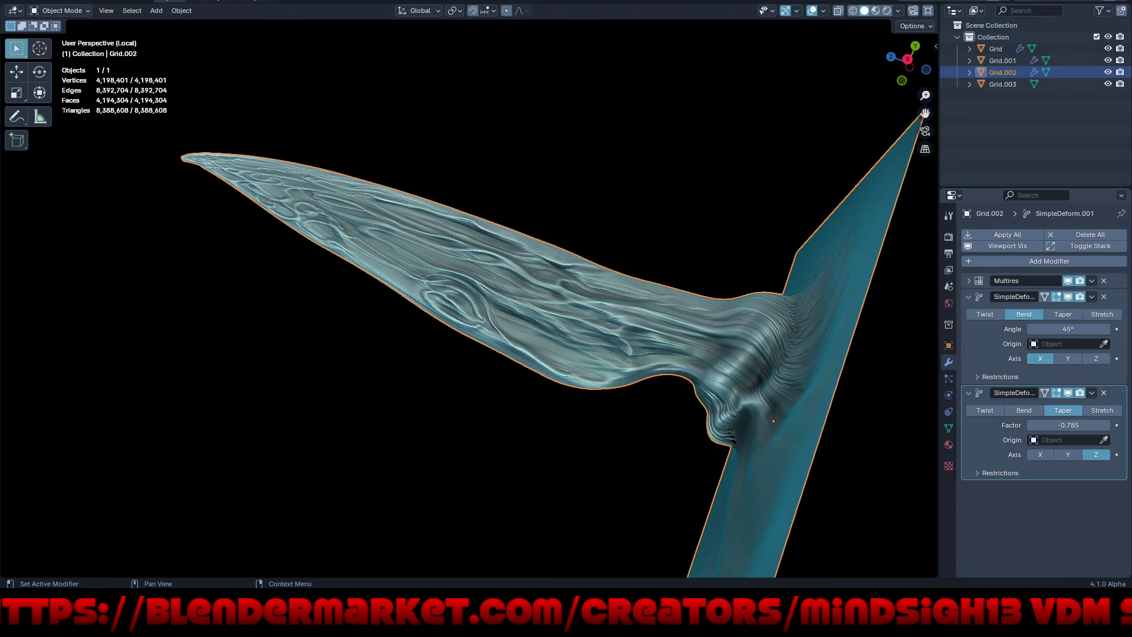
{"action": "key", "text": "ctrl+x"}
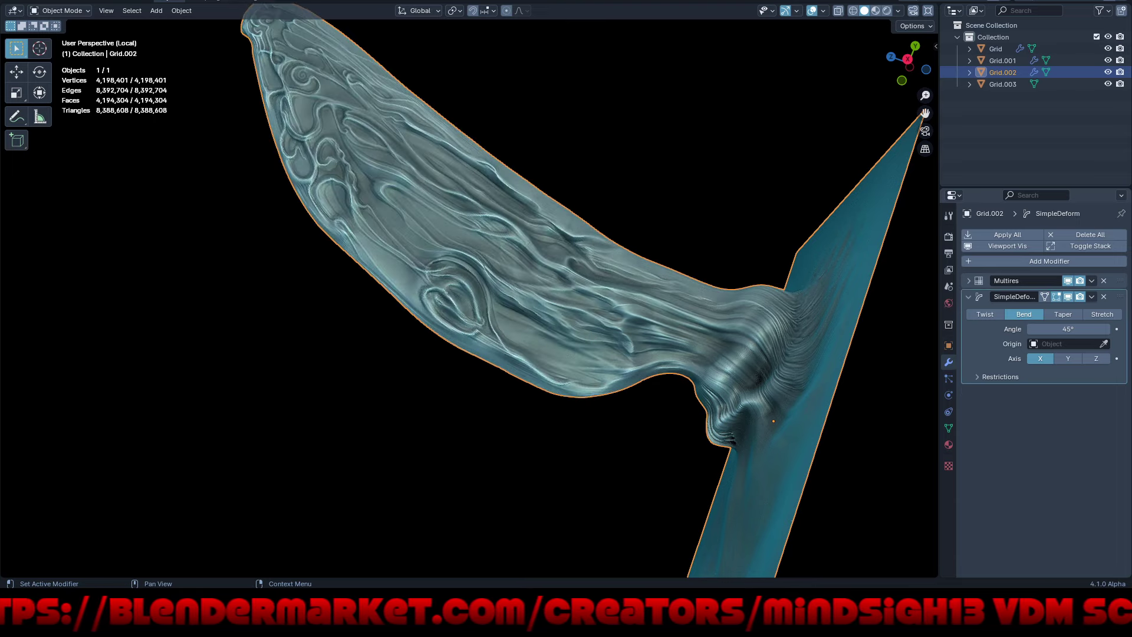
- Test a Y-axis Twist on the remaining SimpleDeform, then delete it so only Multires remains
{"action": "mouse_move", "coordinate": [513, 305]}
{"action": "middle_mouse_down"}
{"action": "mouse_move", "coordinate": [565, 294]}
{"action": "mouse_move", "coordinate": [413, 265]}
{"action": "mouse_move", "coordinate": [548, 247]}
{"action": "middle_mouse_up"}
{"action": "scroll", "coordinate": [566, 295], "scroll_direction": "down", "scroll_amount": 2}
{"action": "scroll", "coordinate": [566, 295], "scroll_direction": "down", "scroll_amount": 2}
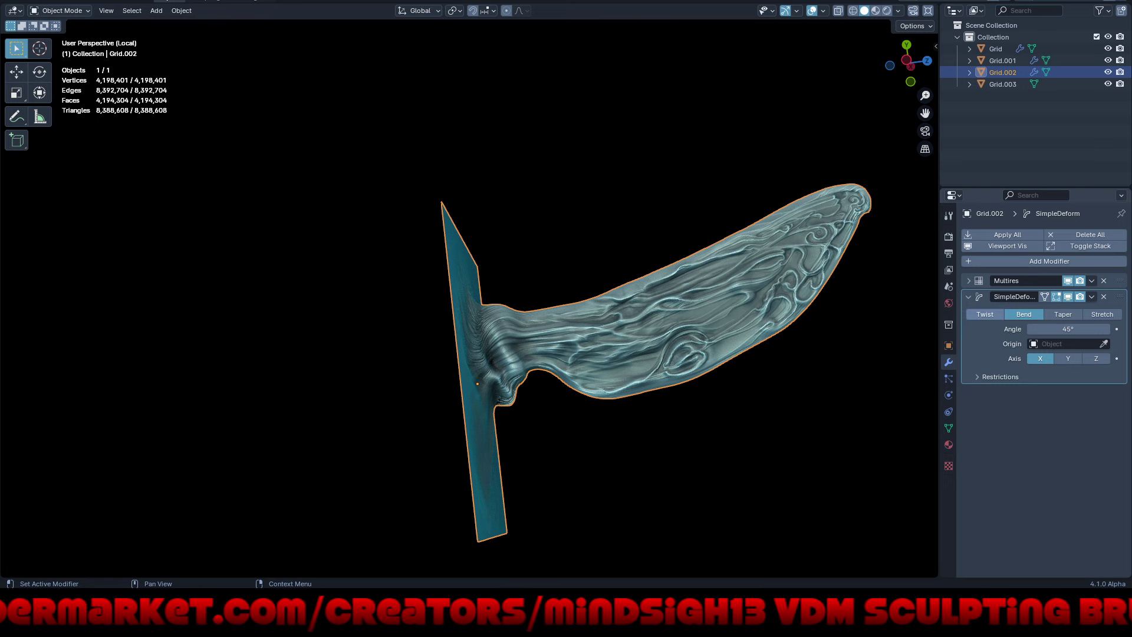
{"action": "left_click", "coordinate": [985, 314]}
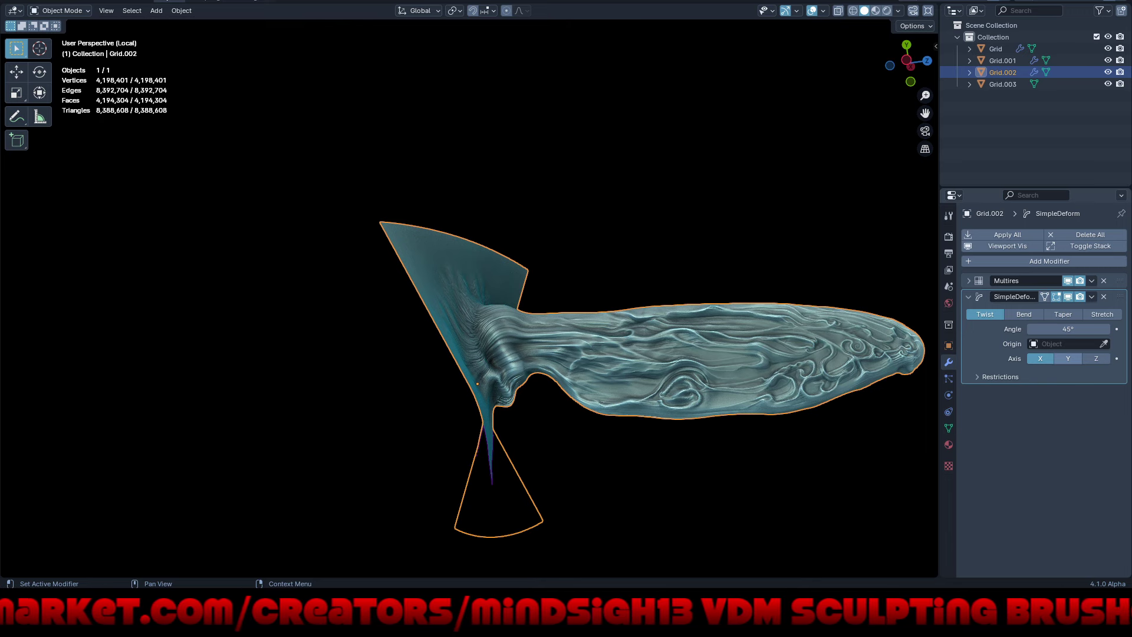
{"action": "left_click", "coordinate": [1068, 359]}
{"action": "mouse_move", "coordinate": [589, 295]}
{"action": "middle_mouse_down"}
{"action": "mouse_move", "coordinate": [531, 383]}
{"action": "mouse_move", "coordinate": [507, 353]}
{"action": "mouse_move", "coordinate": [531, 330]}
{"action": "mouse_move", "coordinate": [29, 187]}
{"action": "mouse_move", "coordinate": [79, 274]}
{"action": "middle_mouse_up"}
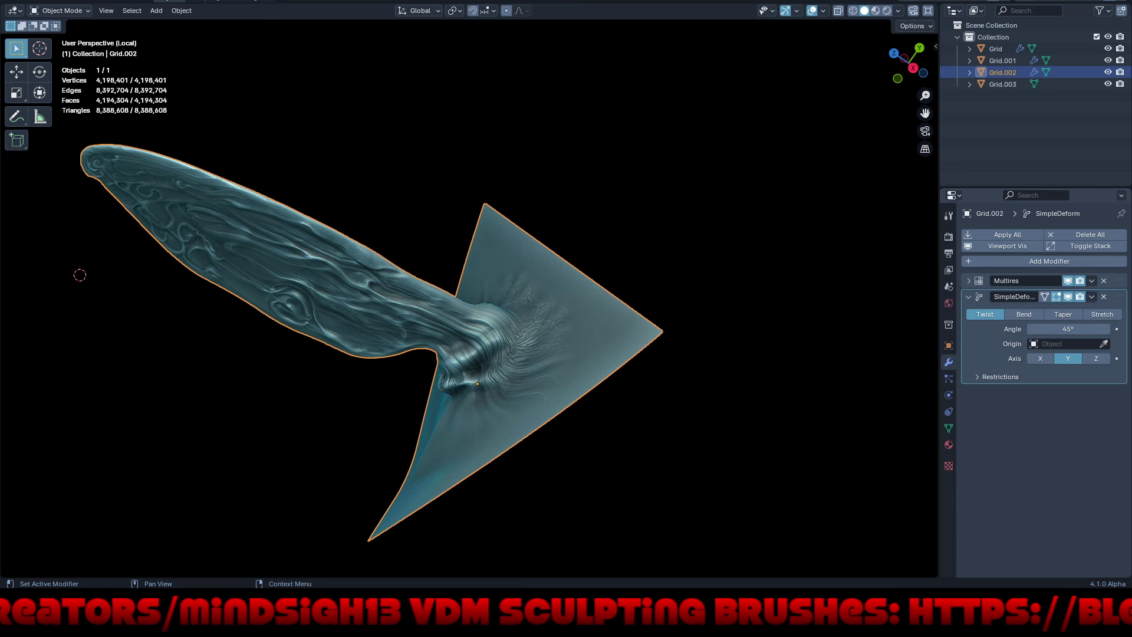
{"action": "key", "text": "ctrl+x"}
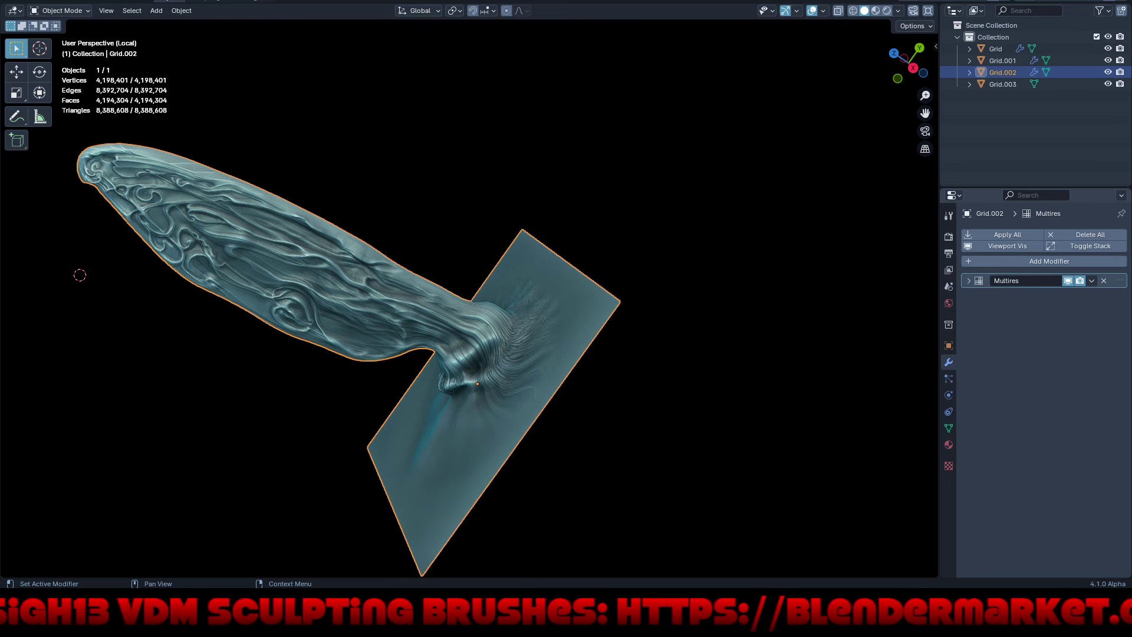
- Drop the Multires viewport level from 4 to 2, giving 263,169 vertices
{"action": "middle_click_drag", "start_coordinate": [80, 275], "coordinate": [177, 283]}
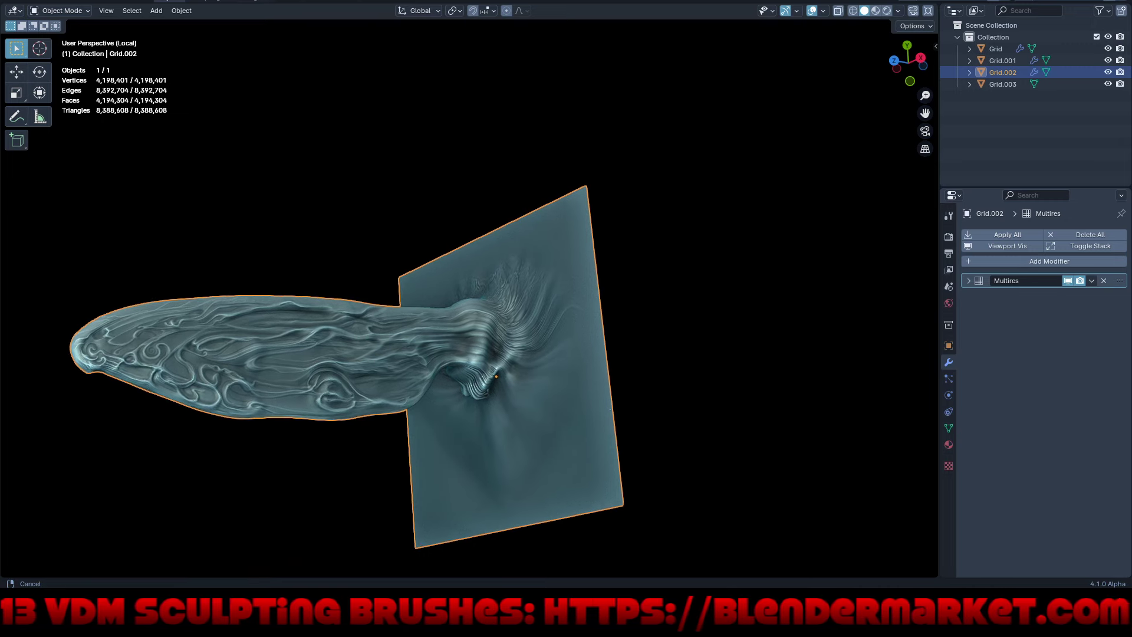
{"action": "middle_click_drag", "start_coordinate": [177, 283], "coordinate": [265, 236], "text": "shift"}
{"action": "middle_click_drag", "start_coordinate": [123, 539], "coordinate": [331, 566]}
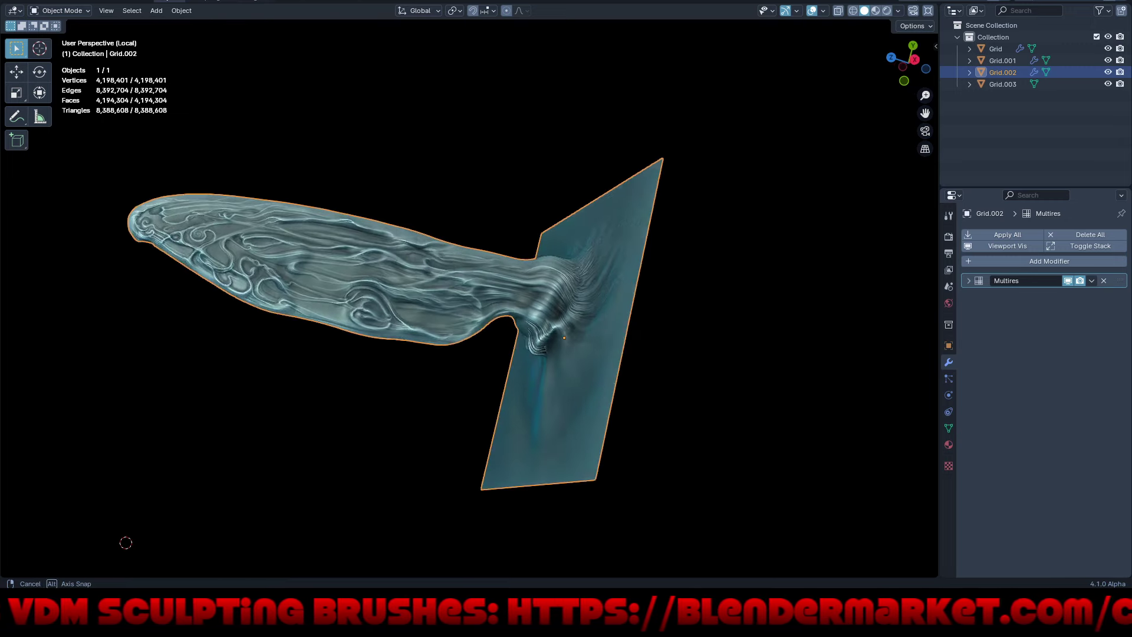
{"action": "left_click", "coordinate": [968, 280]}
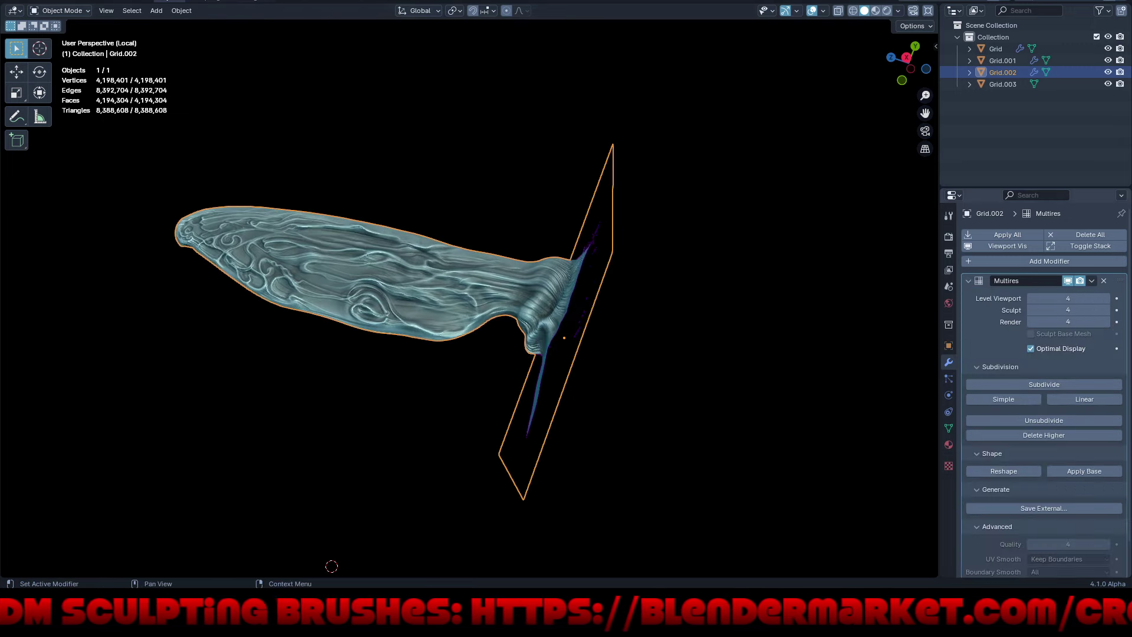
{"action": "left_click", "coordinate": [1030, 298]}
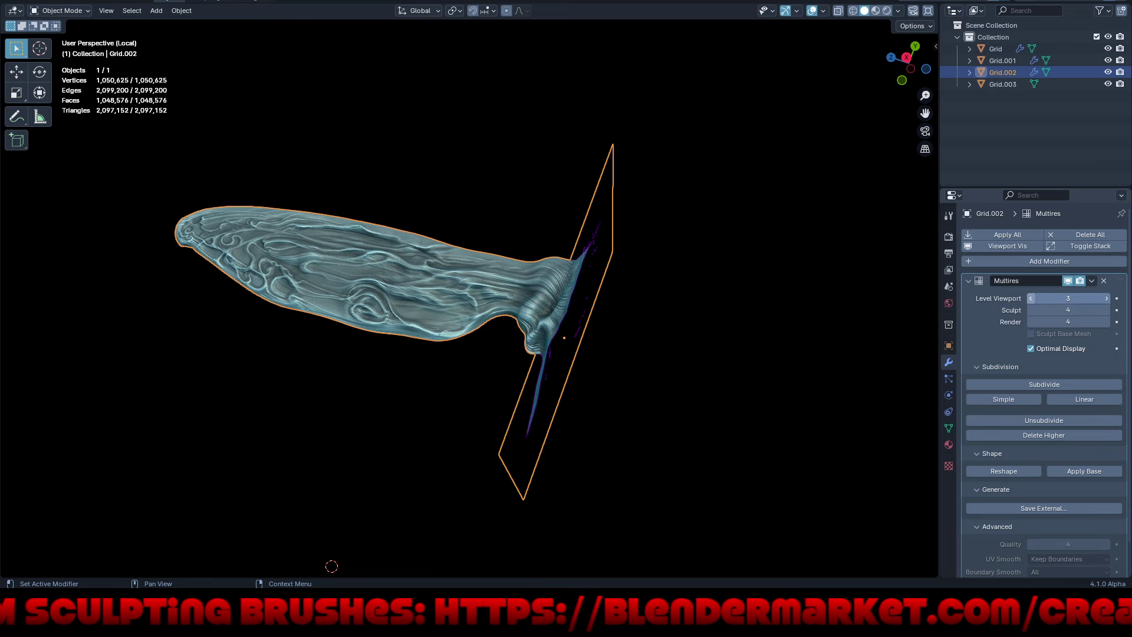
{"action": "key", "text": "ctrl+2"}
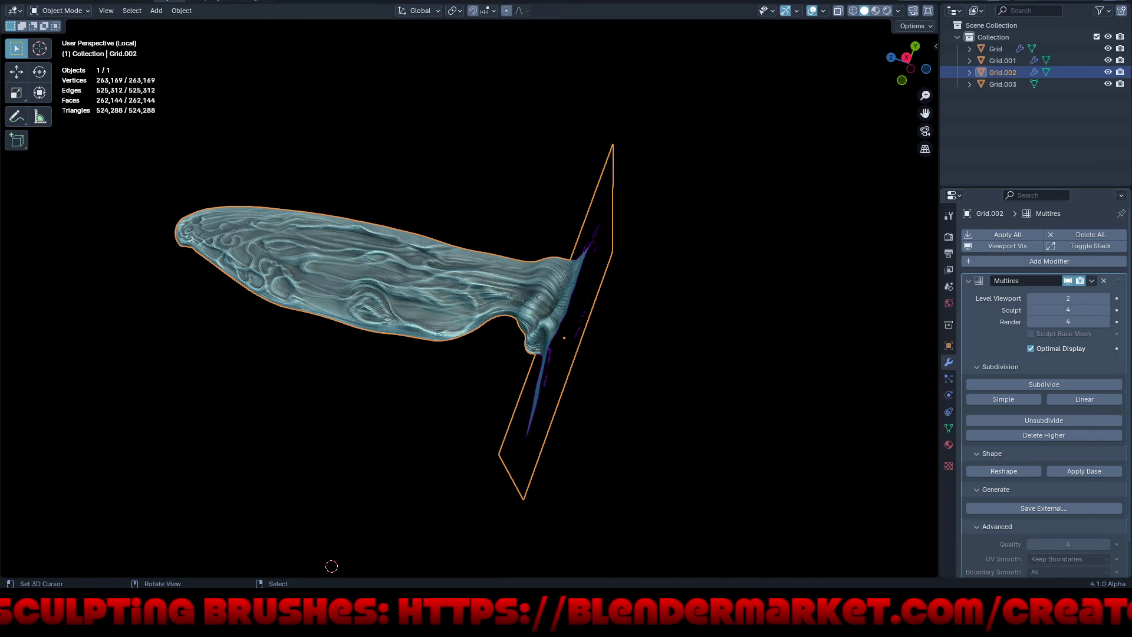
- Collapse the Multires panel and open the Deform modifier list
{"action": "mouse_move", "coordinate": [331, 566]}
{"action": "middle_mouse_down"}
{"action": "mouse_move", "coordinate": [268, 498]}
{"action": "mouse_move", "coordinate": [207, 364]}
{"action": "mouse_move", "coordinate": [219, 399]}
{"action": "mouse_move", "coordinate": [235, 367]}
{"action": "mouse_move", "coordinate": [488, 315]}
{"action": "mouse_move", "coordinate": [226, 470]}
{"action": "mouse_move", "coordinate": [145, 436]}
{"action": "middle_mouse_up"}
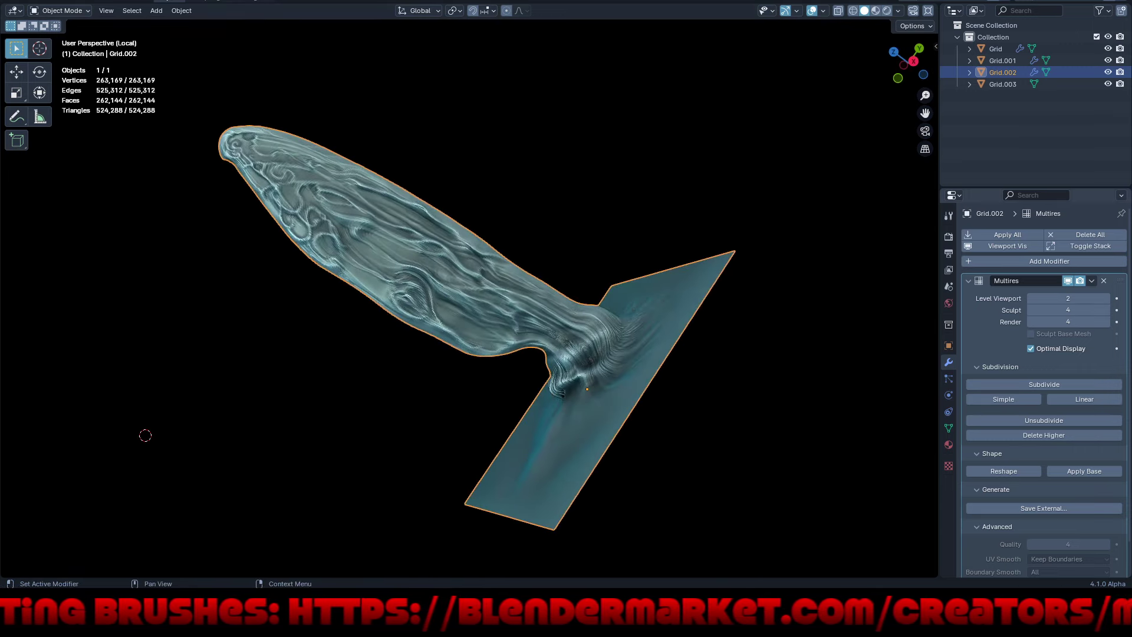
{"action": "left_click", "coordinate": [967, 280]}
{"action": "left_click", "coordinate": [973, 263]}
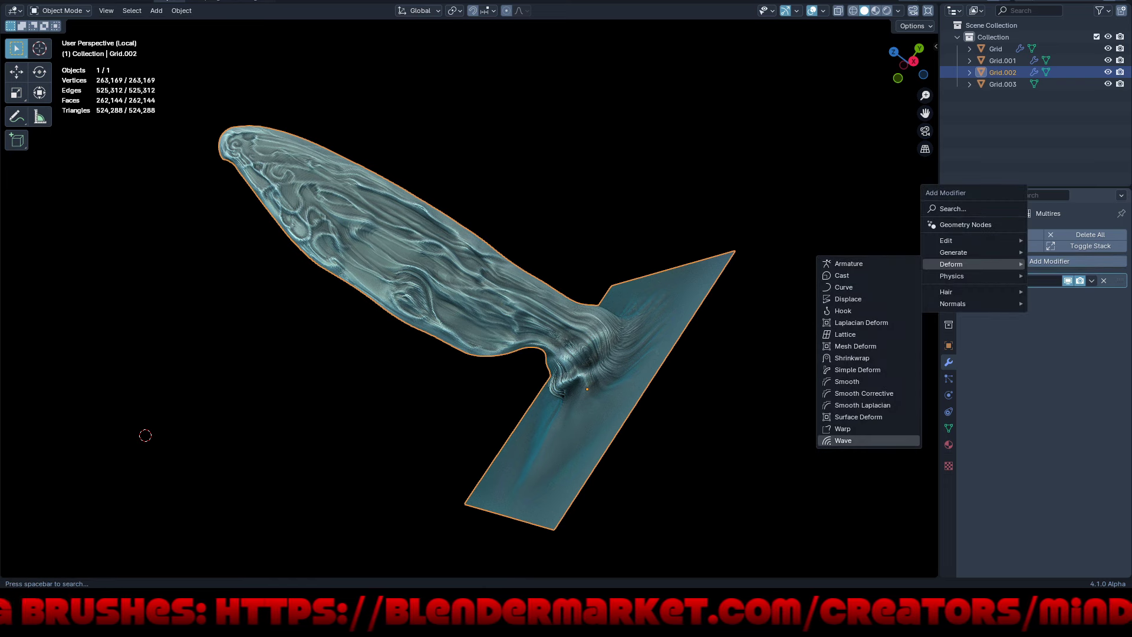
- Add a Wave modifier Along Normals, test Height at -1 m, then return it to about 0 m
{"action": "left_click", "coordinate": [849, 440]}
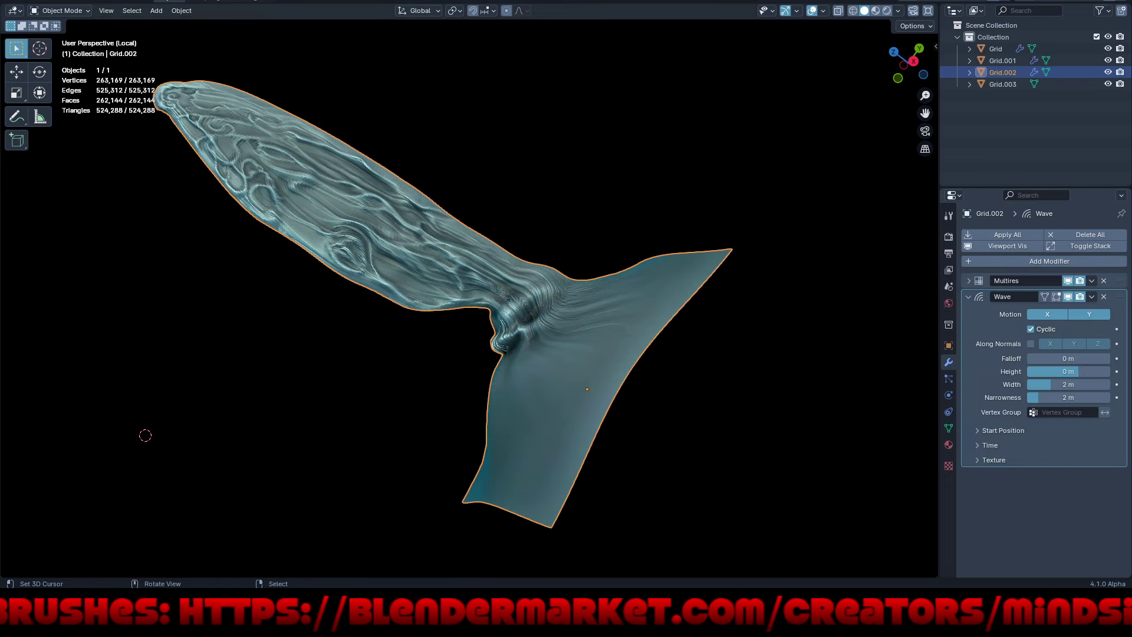
{"action": "left_click", "coordinate": [1030, 343]}
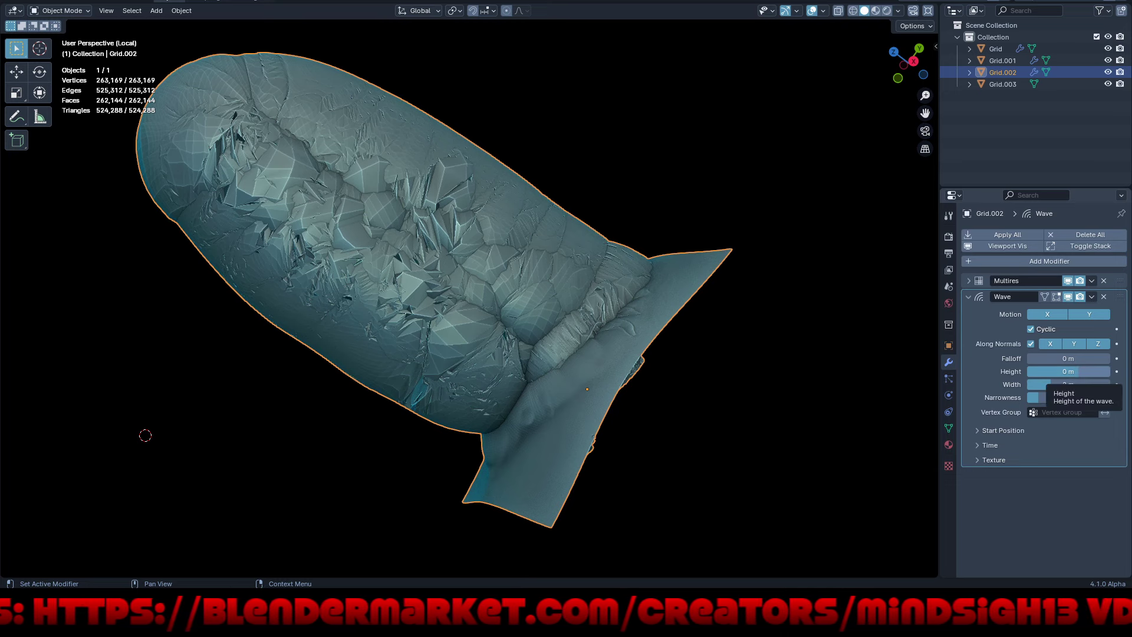
{"action": "mouse_move", "coordinate": [1070, 371]}
{"action": "left_mouse_down"}
{"action": "mouse_move", "coordinate": [1046, 372]}
{"action": "mouse_move", "coordinate": [1077, 371]}
{"action": "left_mouse_up"}
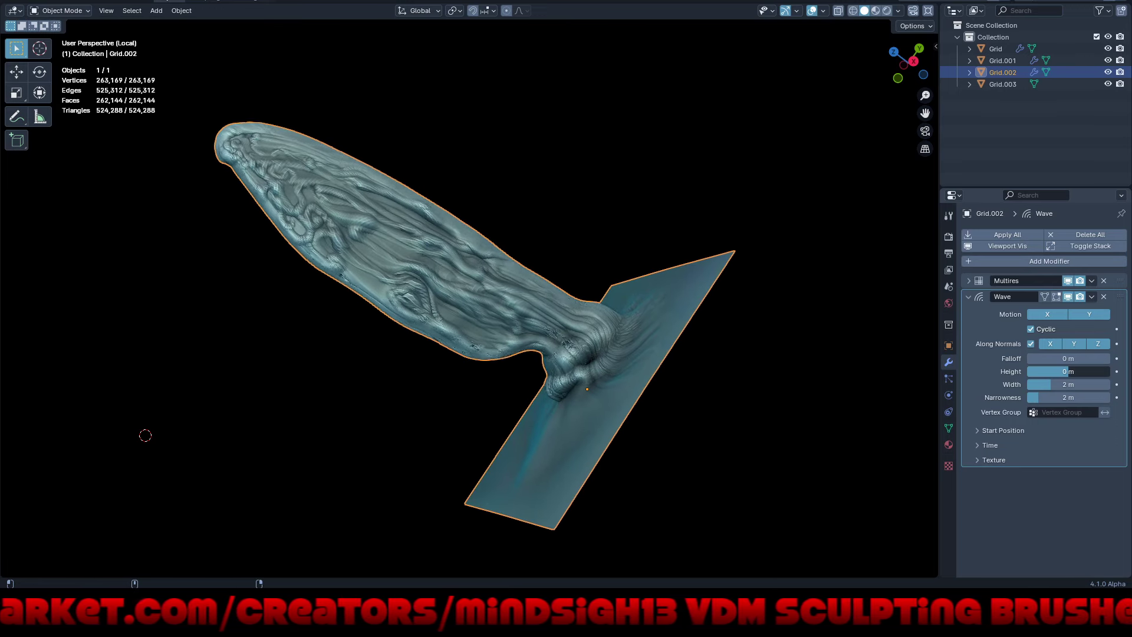
{"action": "left_click_drag", "start_coordinate": [1068, 371], "coordinate": [1066, 372]}
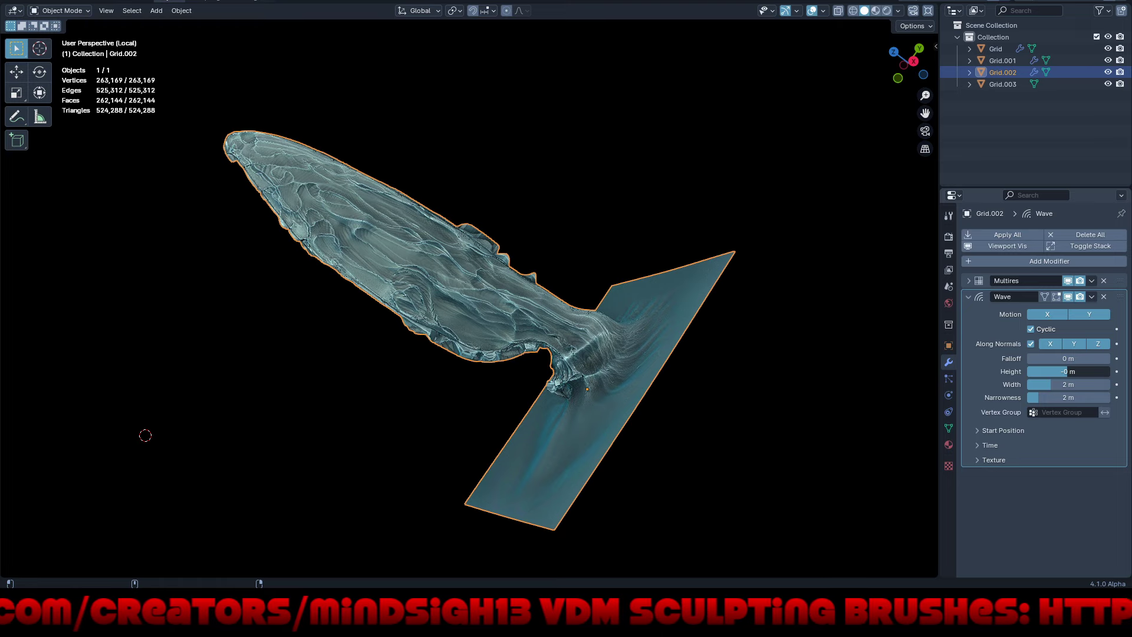
{"action": "left_click_drag", "start_coordinate": [1067, 371], "coordinate": [1064, 371]}
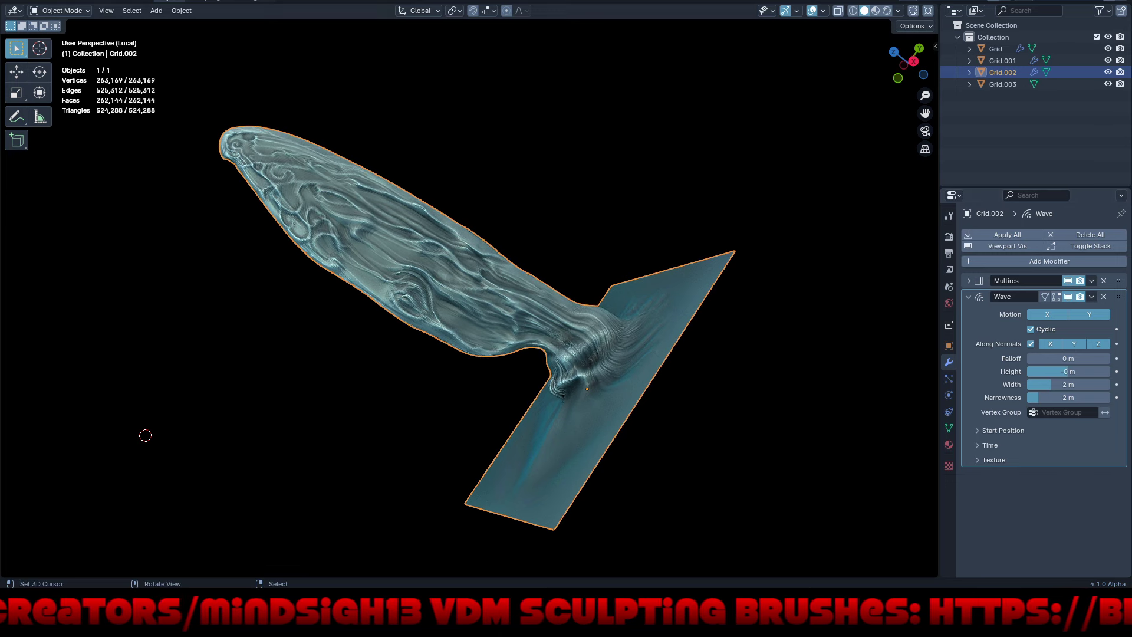
- Play the animation with Multires display toggled off then on, then delete the Wave modifier
{"action": "key", "text": "shift+space"}
{"action": "left_click", "coordinate": [726, 430]}
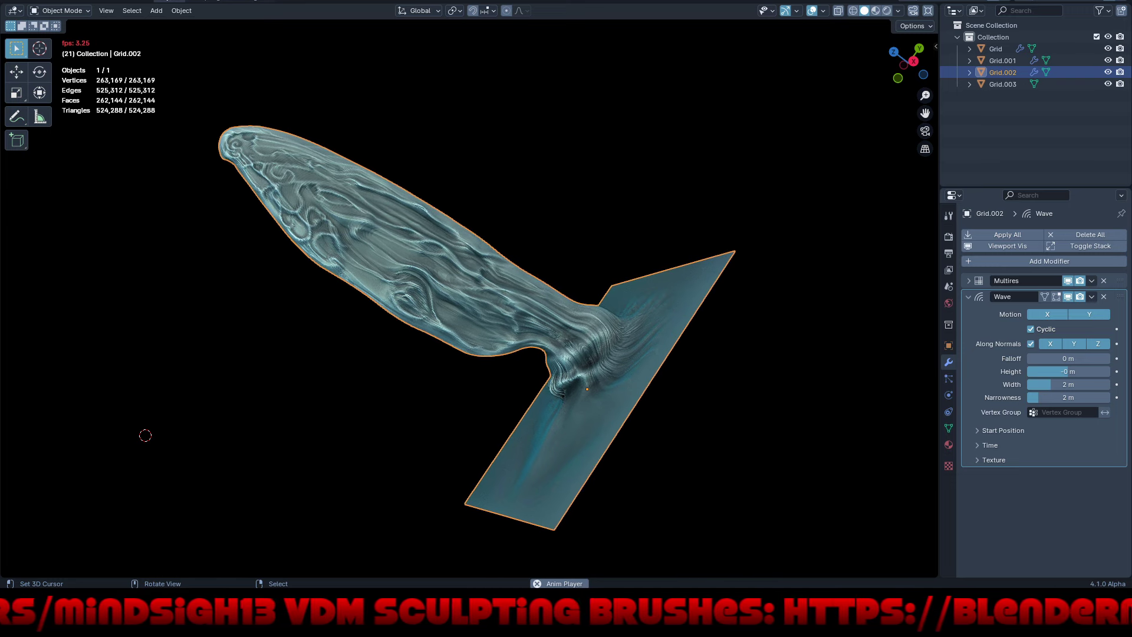
{"action": "left_click", "coordinate": [1067, 281]}
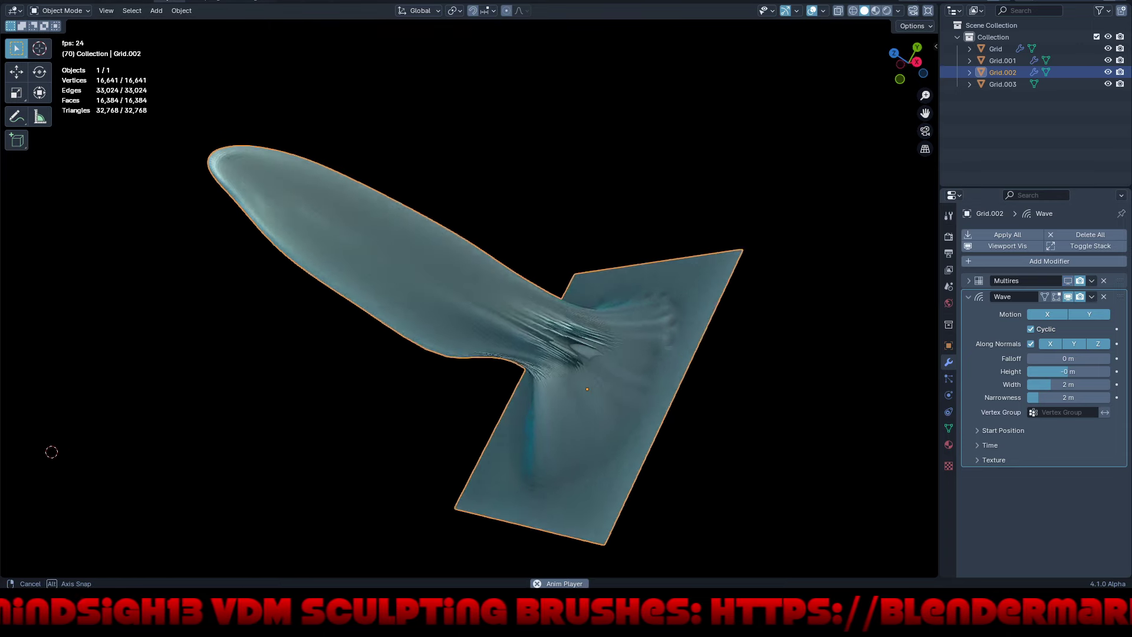
{"action": "middle_click_drag", "start_coordinate": [472, 353], "coordinate": [472, 177]}
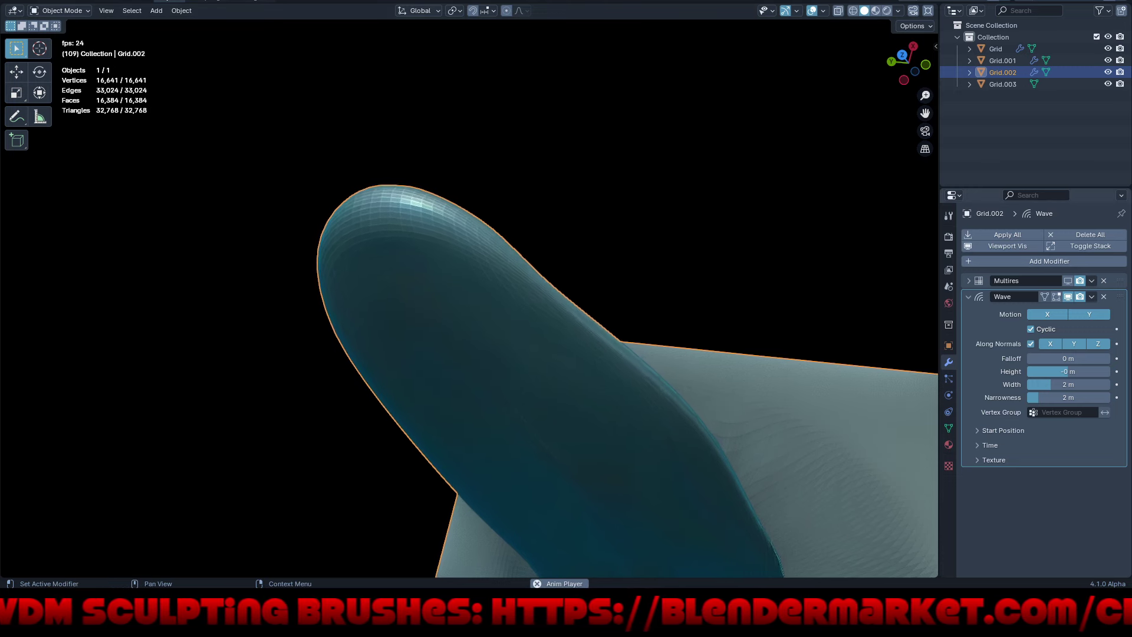
{"action": "left_click", "coordinate": [1067, 280]}
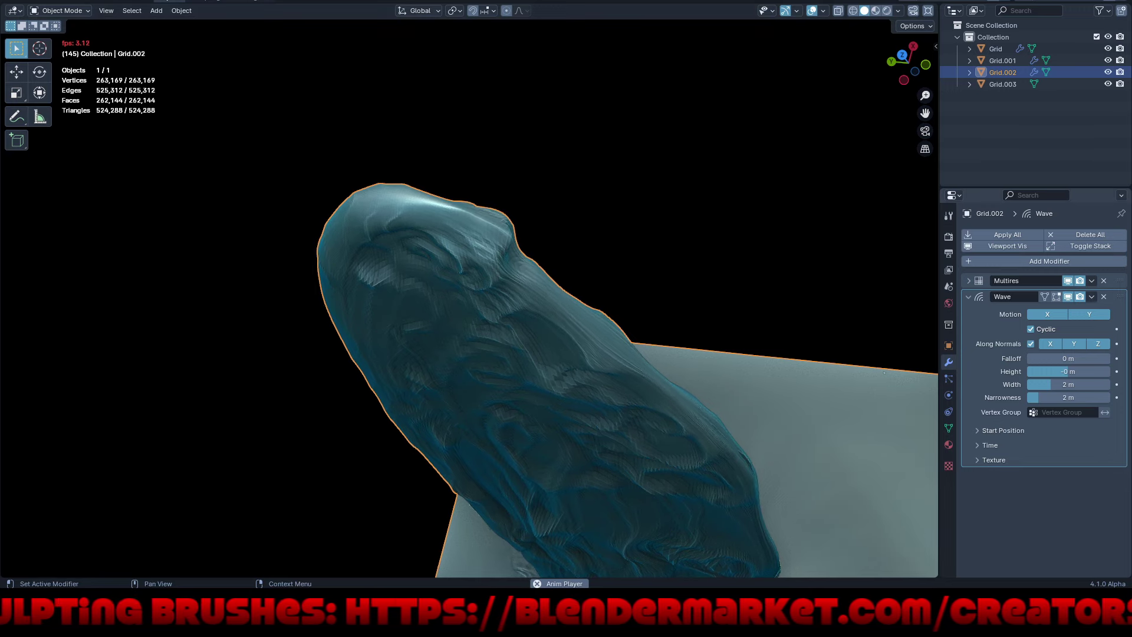
{"action": "key", "text": "ctrl+x"}
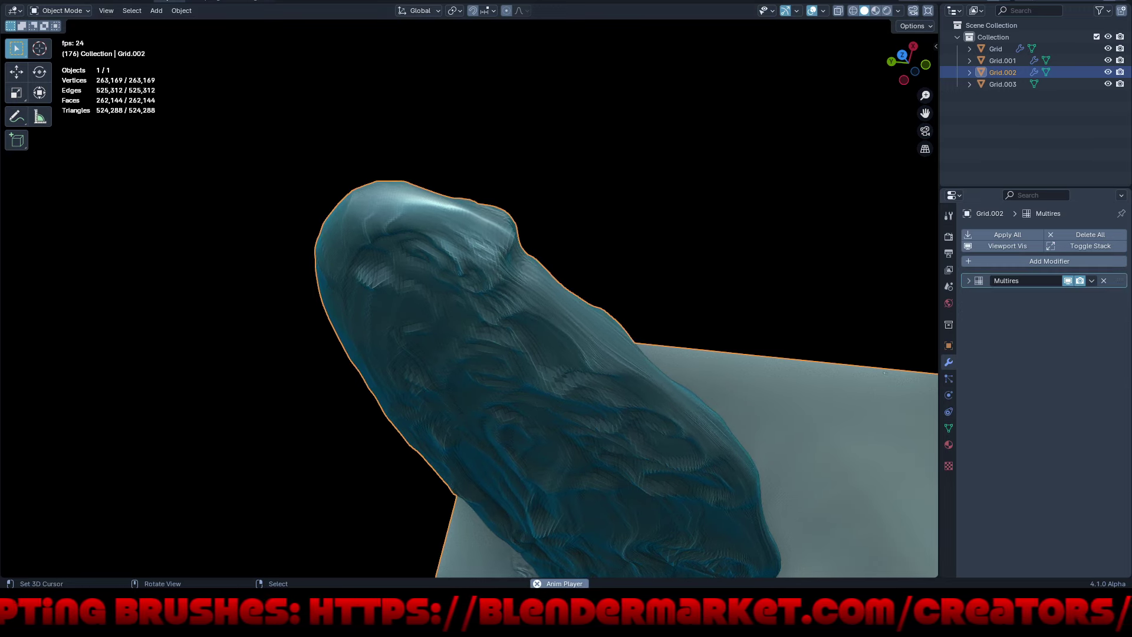
- Stop playback and raise the Multires viewport level from 2 back to 4, giving 4,198,401 vertices
{"action": "key", "text": "space"}
{"action": "mouse_move", "coordinate": [472, 295]}
{"action": "middle_mouse_down"}
{"action": "mouse_move", "coordinate": [531, 235]}
{"action": "mouse_move", "coordinate": [472, 265]}
{"action": "middle_mouse_up"}
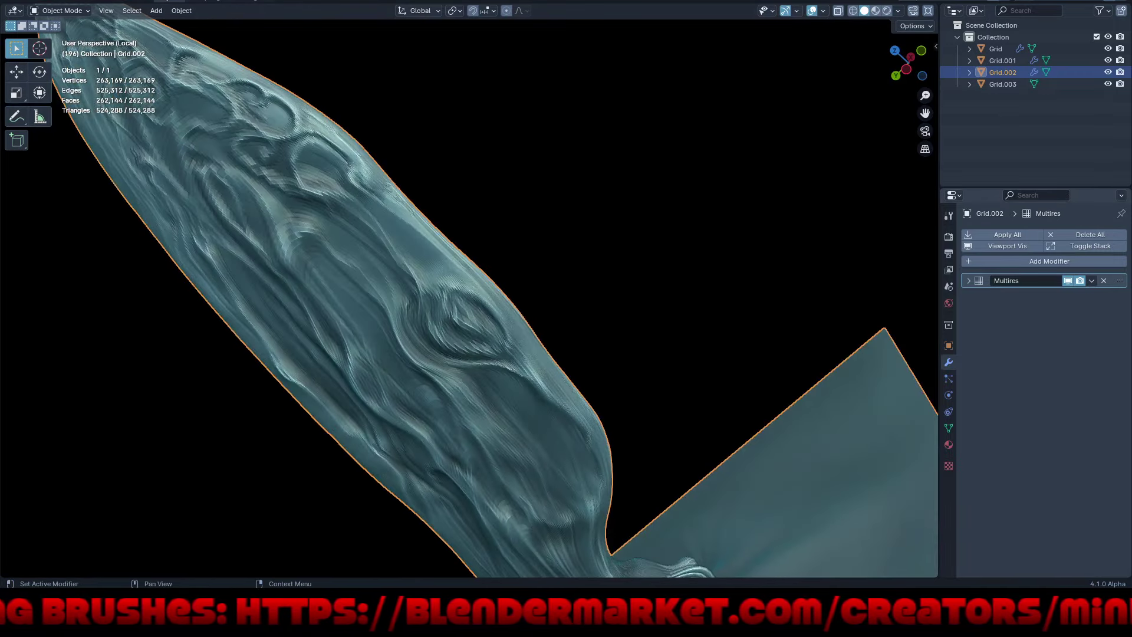
{"action": "left_click", "coordinate": [968, 281]}
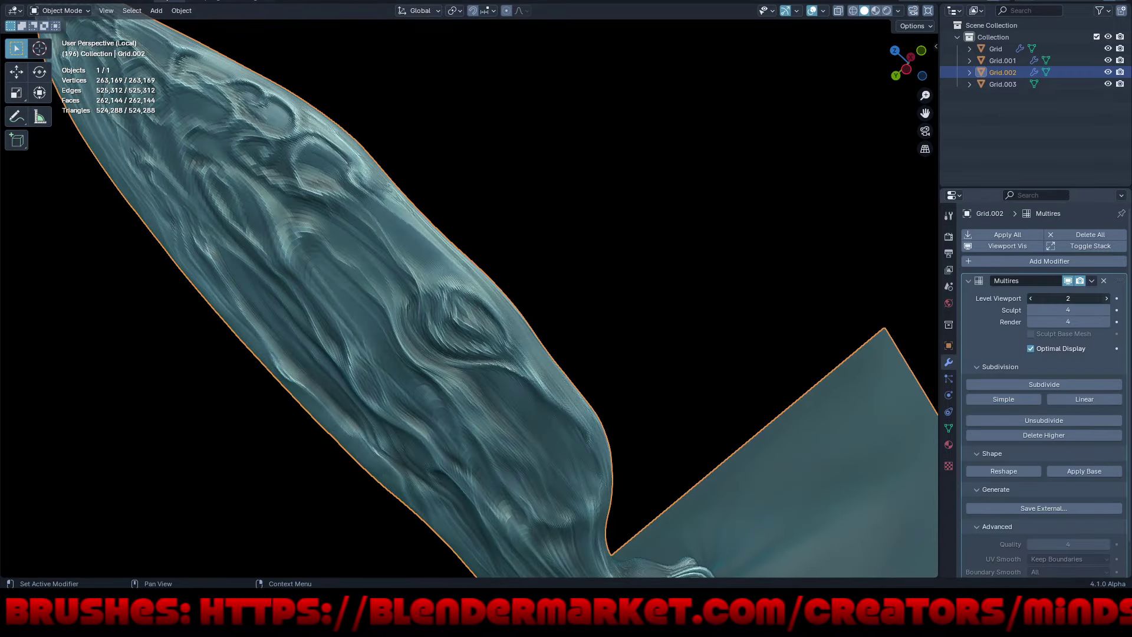
{"action": "left_click", "coordinate": [1105, 298]}
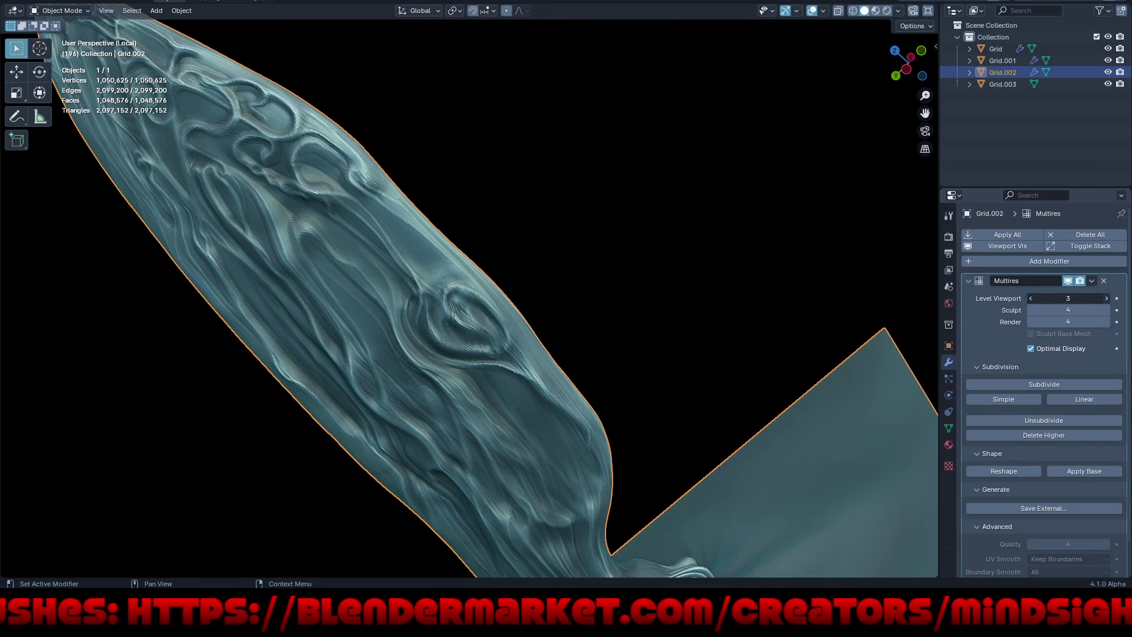
{"action": "left_click", "coordinate": [1106, 298]}
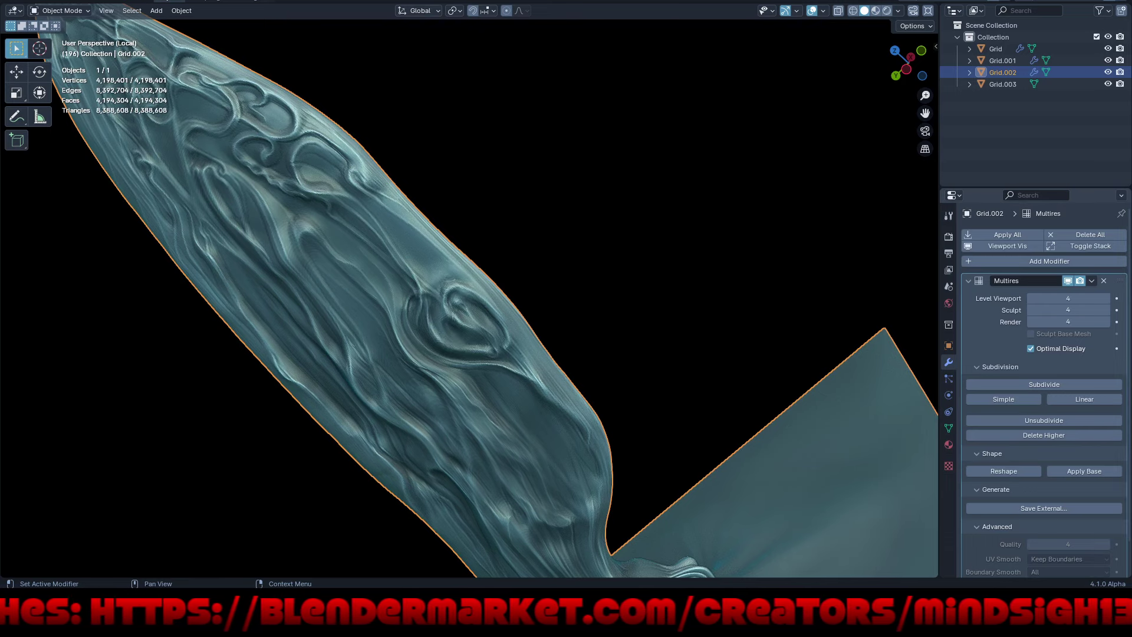
{"action": "middle_click_drag", "start_coordinate": [531, 294], "coordinate": [566, 283]}
{"action": "middle_click_drag", "start_coordinate": [471, 295], "coordinate": [554, 272]}
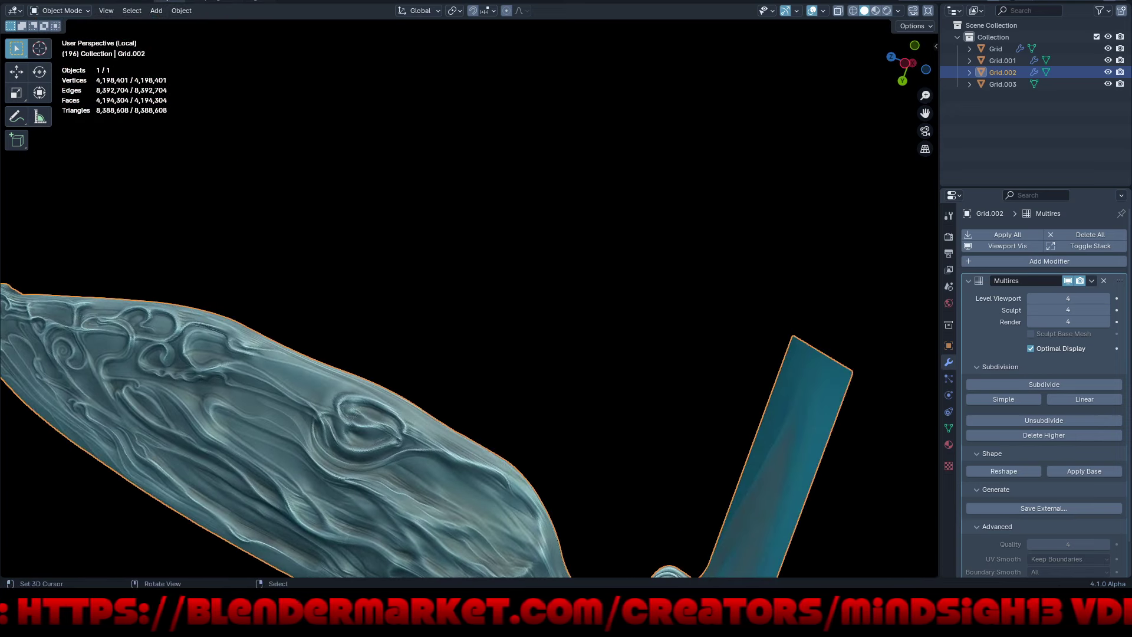
{"action": "mouse_move", "coordinate": [472, 354]}
{"action": "middle_mouse_down", "text": "shift"}
{"action": "mouse_move", "coordinate": [650, 194]}
{"action": "mouse_move", "coordinate": [661, 141]}
{"action": "mouse_move", "coordinate": [565, 189]}
{"action": "mouse_move", "coordinate": [534, 244]}
{"action": "mouse_move", "coordinate": [389, 342]}
{"action": "mouse_move", "coordinate": [448, 318]}
{"action": "mouse_move", "coordinate": [409, 349]}
{"action": "middle_mouse_up", "text": "shift"}
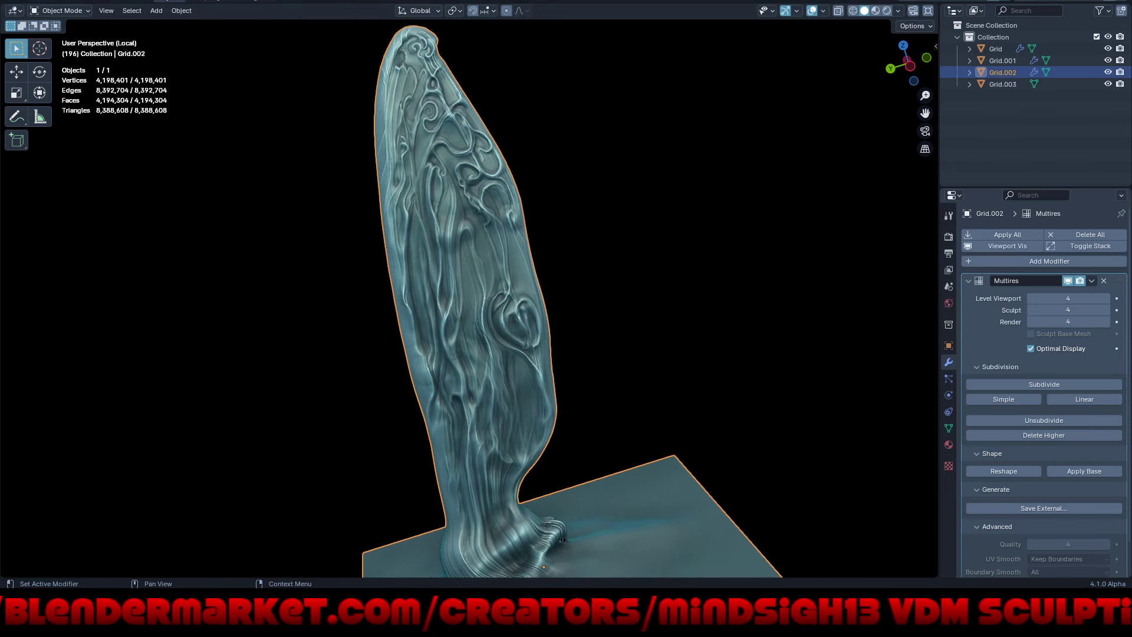